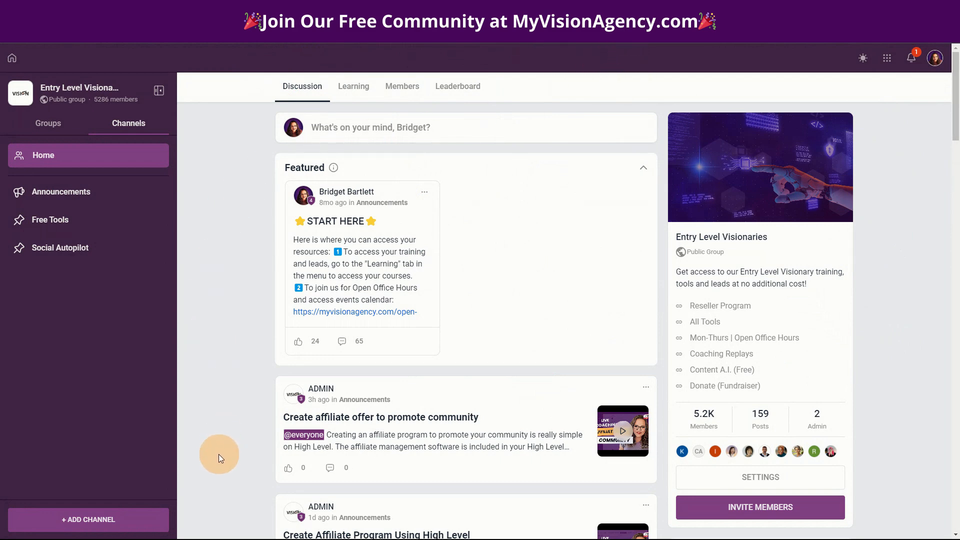
# Look through the Entry Level Visionaries discussion feed, view the list of groups, and open the Visionary Resellers group
pyautogui.scroll(-4, 230, 410)
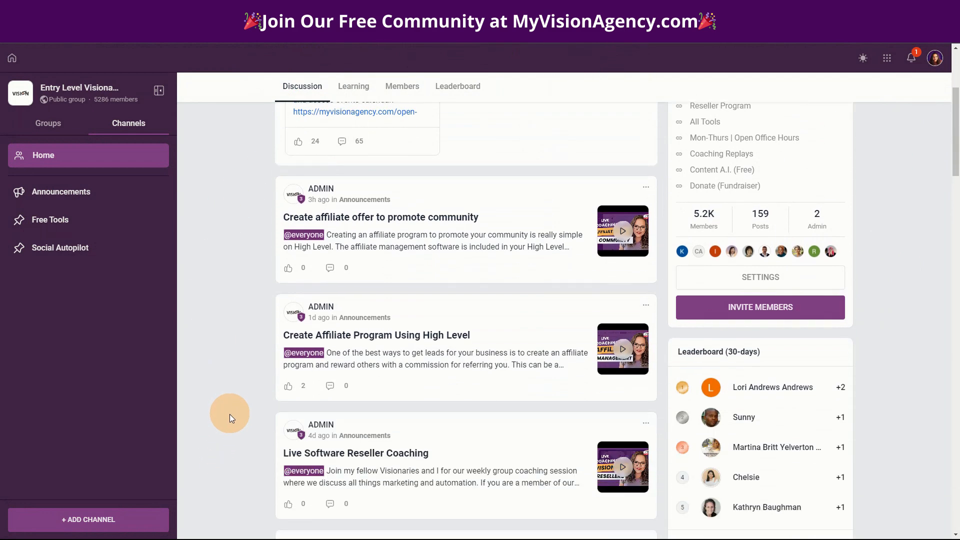
pyautogui.scroll(4, 229, 414)
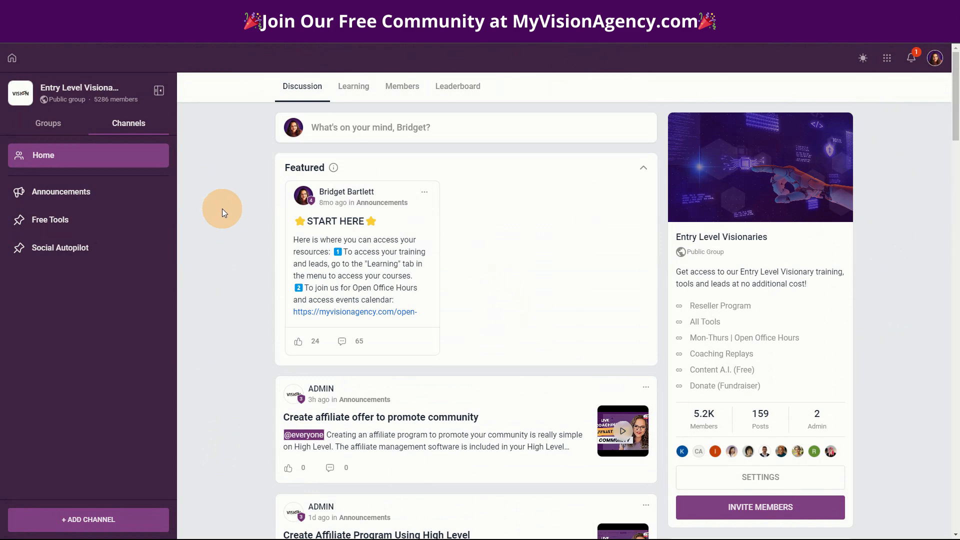
pyautogui.click(40, 123)
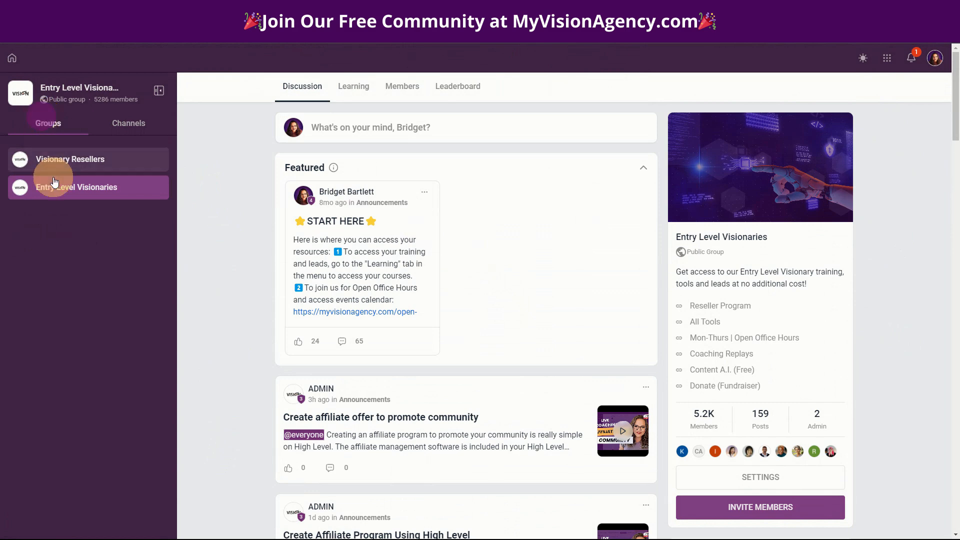
pyautogui.click(50, 158)
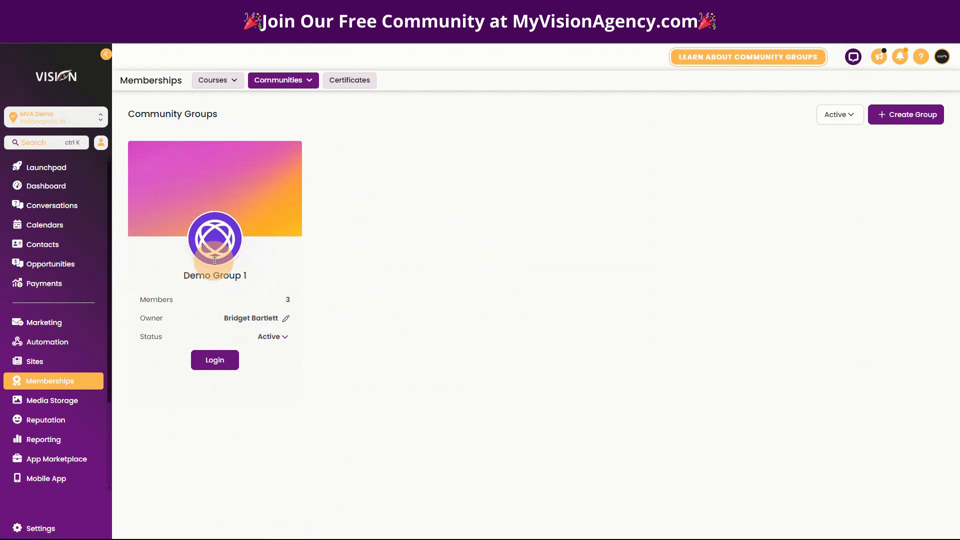
# Log in to the Demo Group 1 community and view the subscription options in its group settings
pyautogui.click(215, 360)
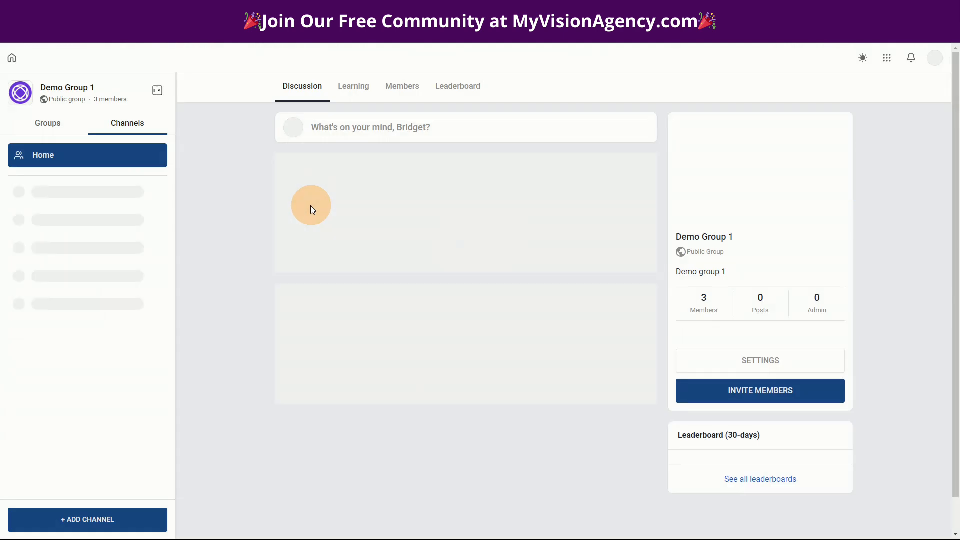
pyautogui.click(745, 363)
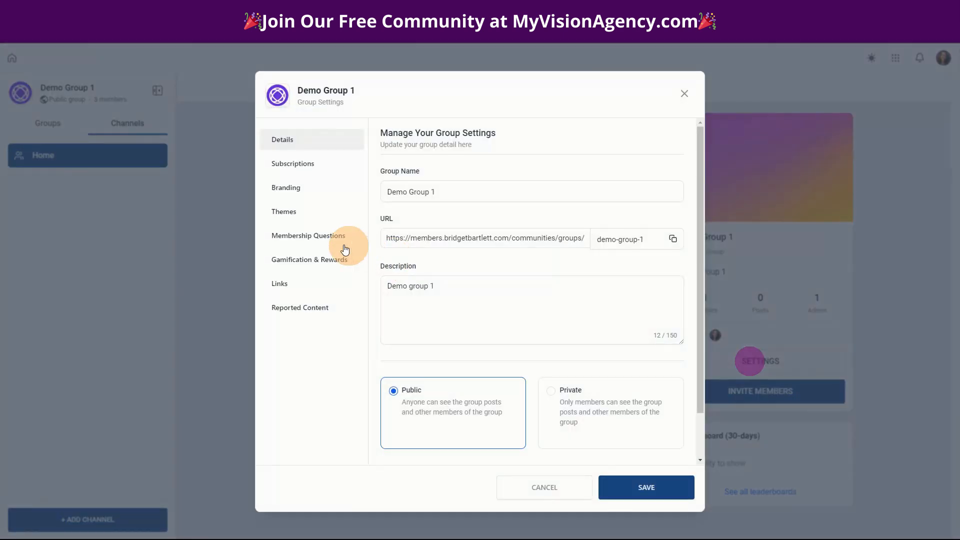
pyautogui.click(274, 163)
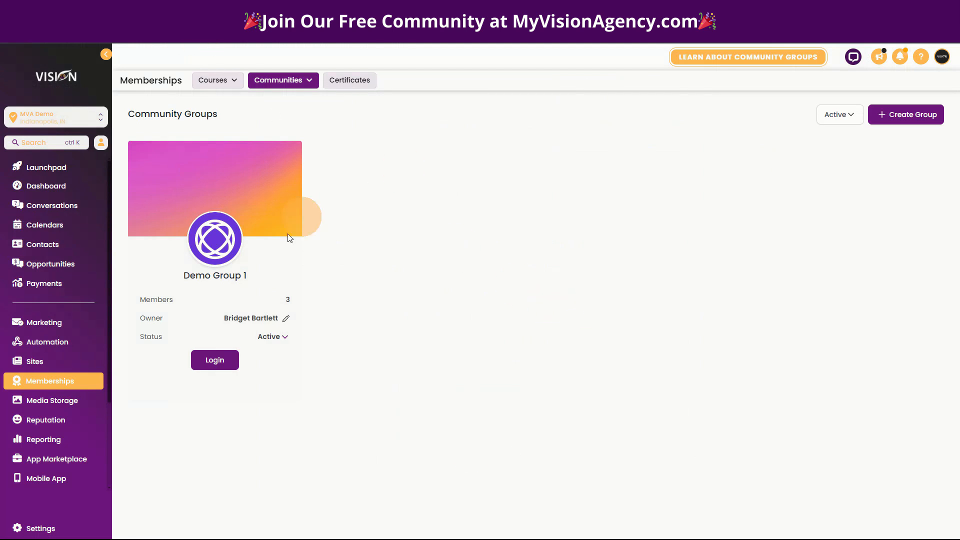
# Open the payment products list and create a new product titled "Community"
pyautogui.click(21, 363)
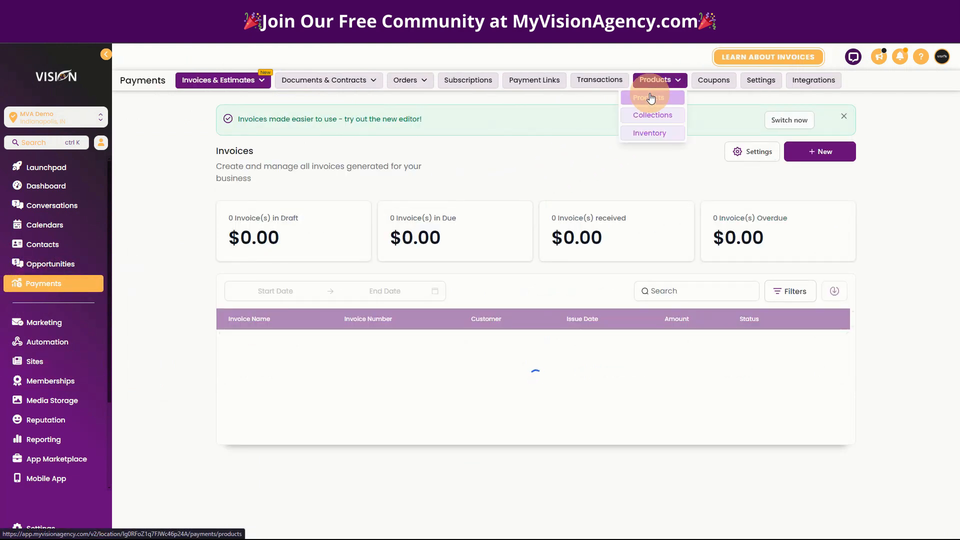
pyautogui.click(650, 95)
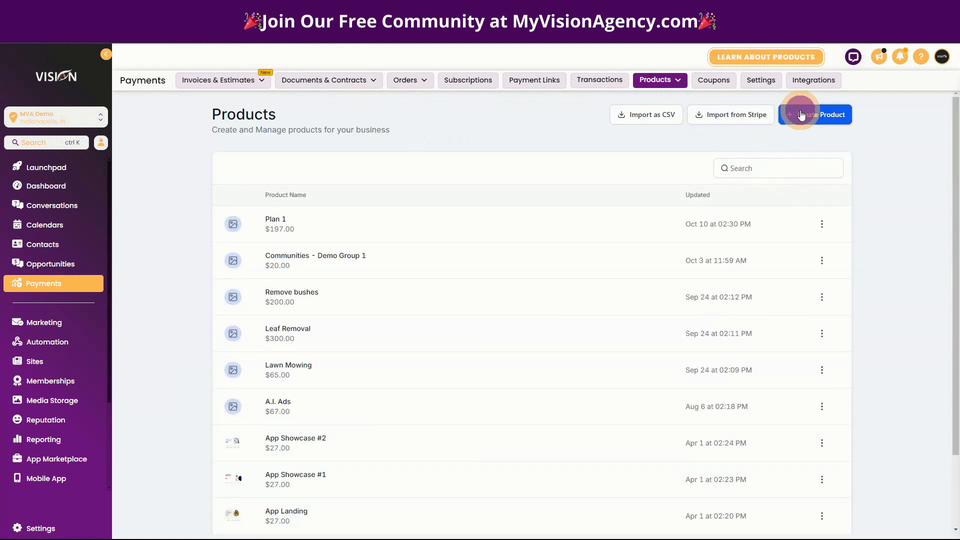
pyautogui.scroll(-1, 538, 178)
pyautogui.click(815, 70)
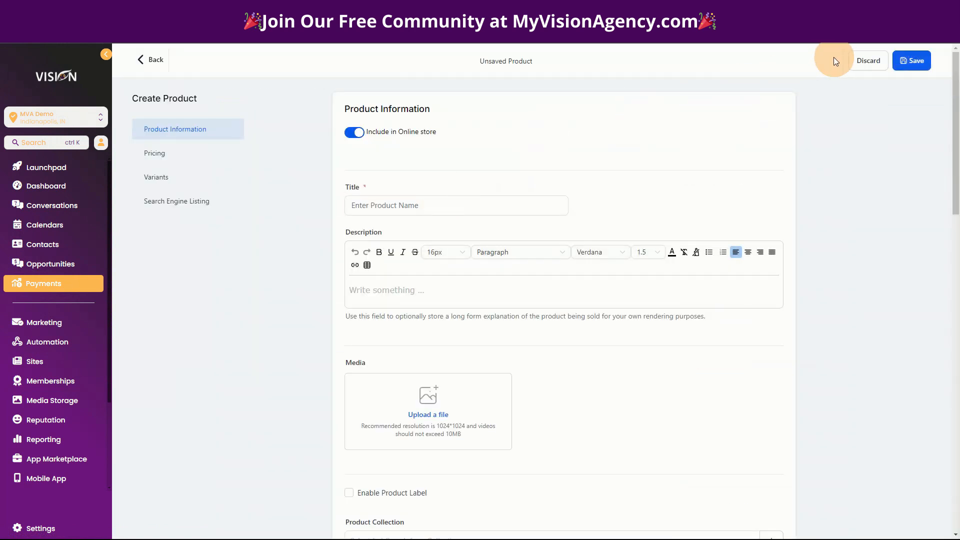
pyautogui.click(440, 206)
pyautogui.write('Community')
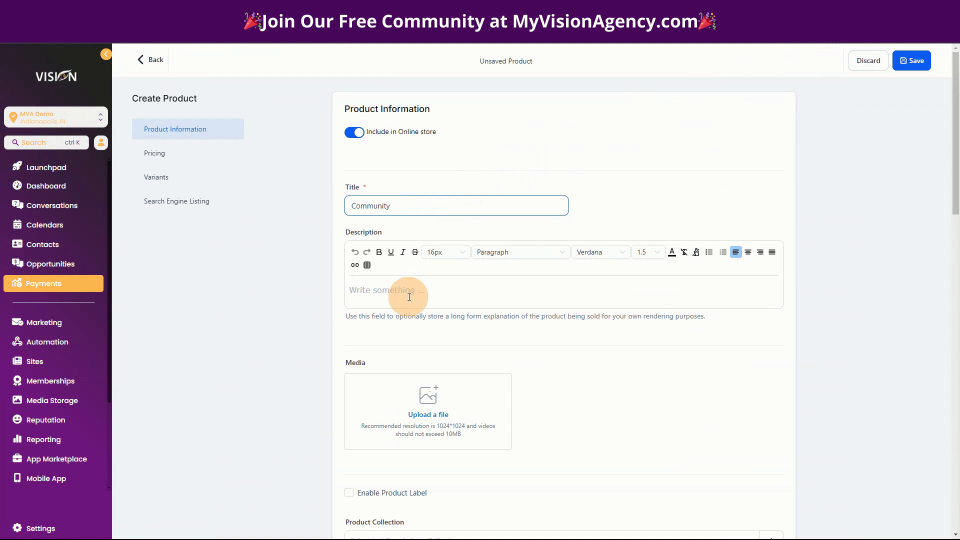
# Set the Community product's price type to Recurring with an amount of $97
pyautogui.scroll(-3, 392, 285)
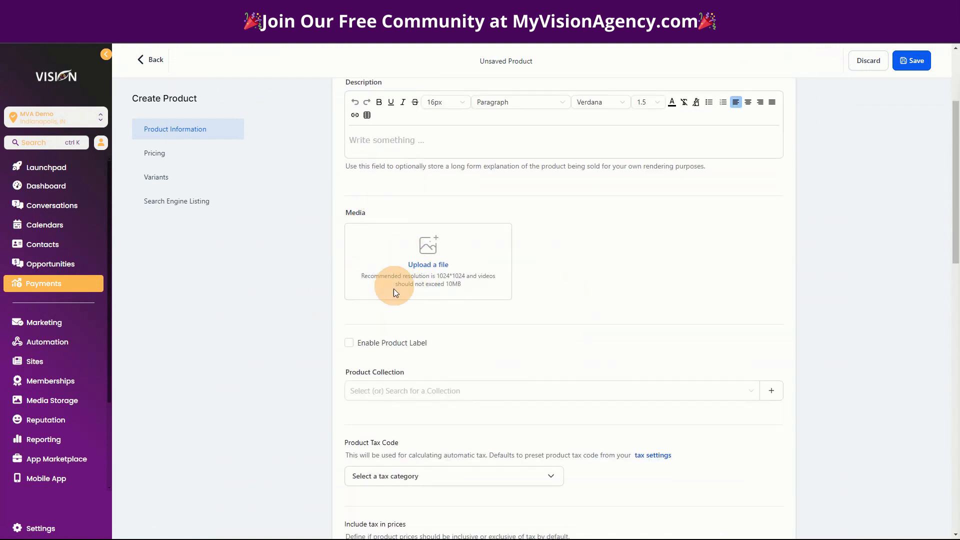
pyautogui.scroll(-3, 508, 289)
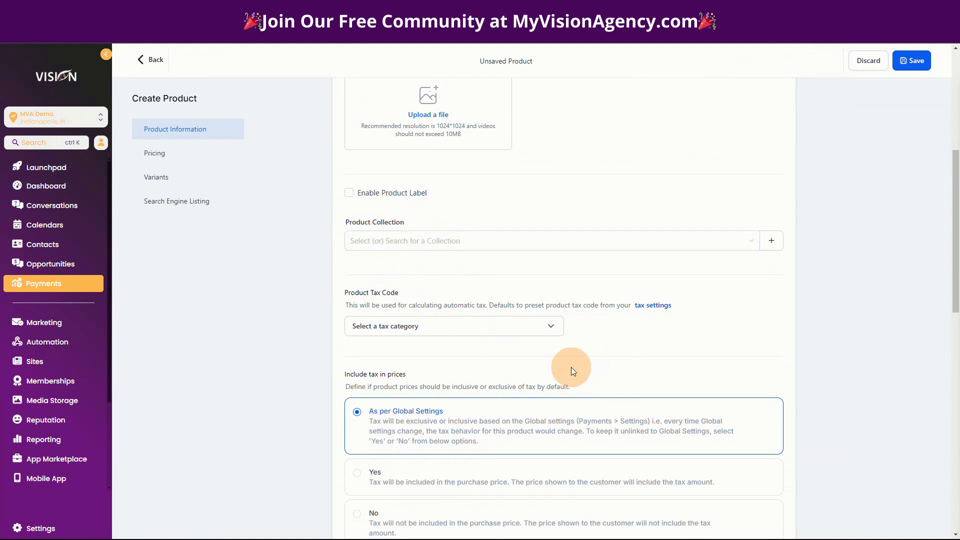
pyautogui.scroll(-2, 571, 367)
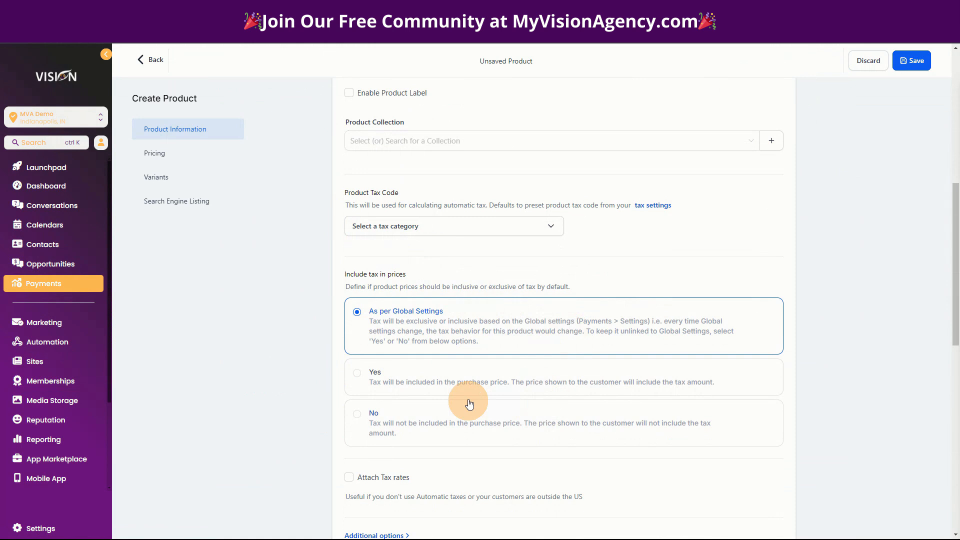
pyautogui.scroll(-2, 429, 386)
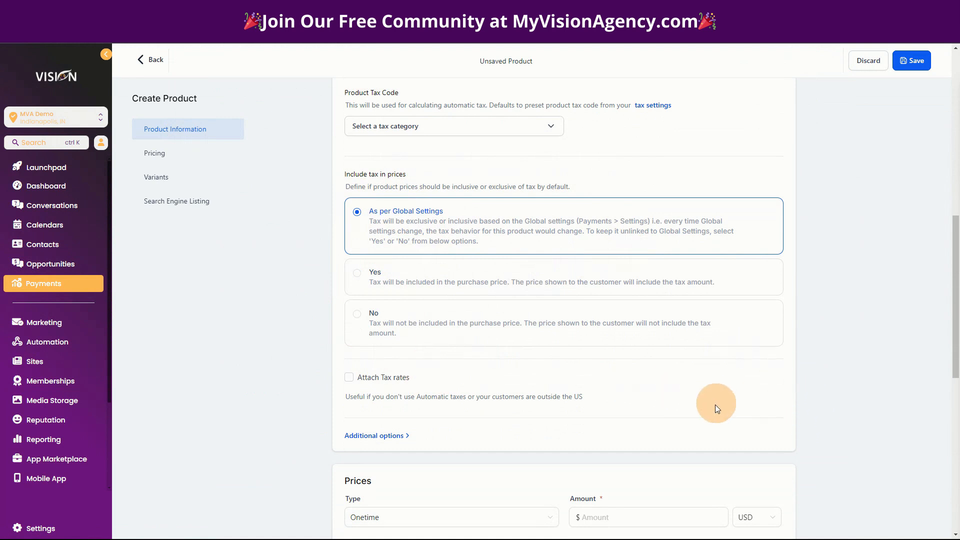
pyautogui.scroll(-2, 461, 411)
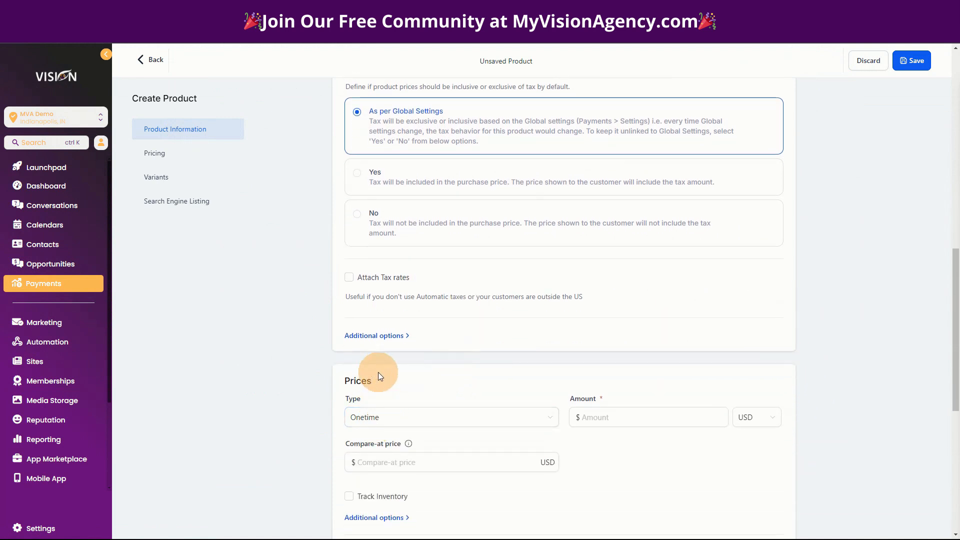
pyautogui.scroll(-2, 378, 372)
pyautogui.click(348, 320)
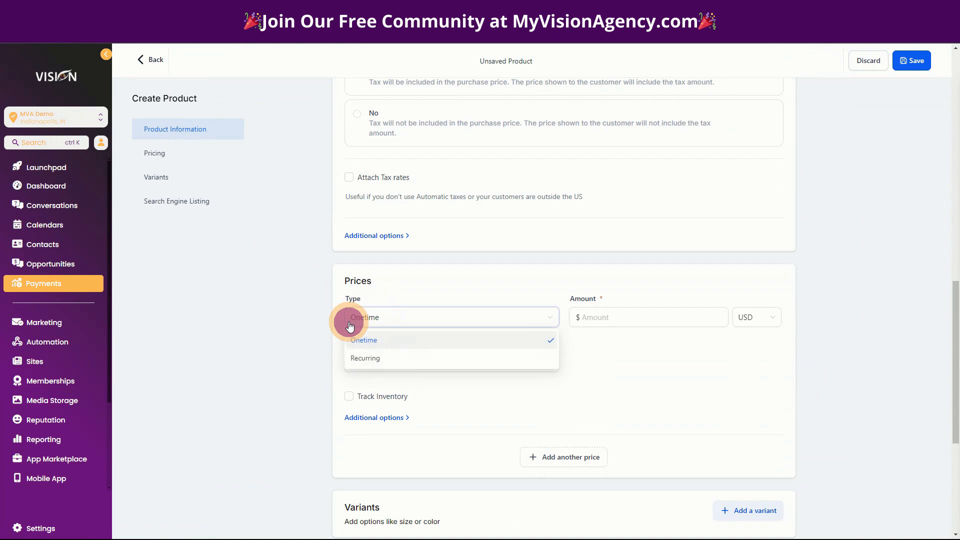
pyautogui.click(371, 359)
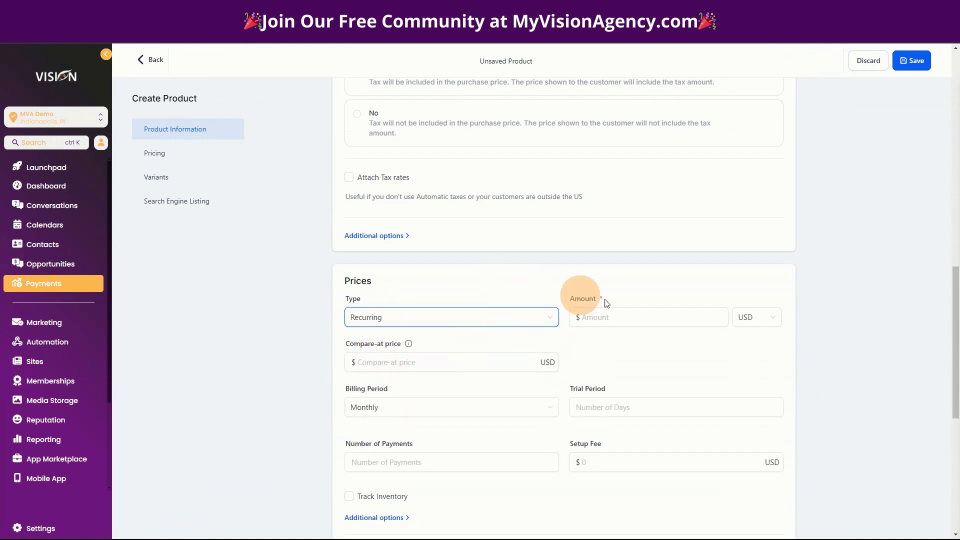
pyautogui.click(629, 317)
pyautogui.click(630, 317)
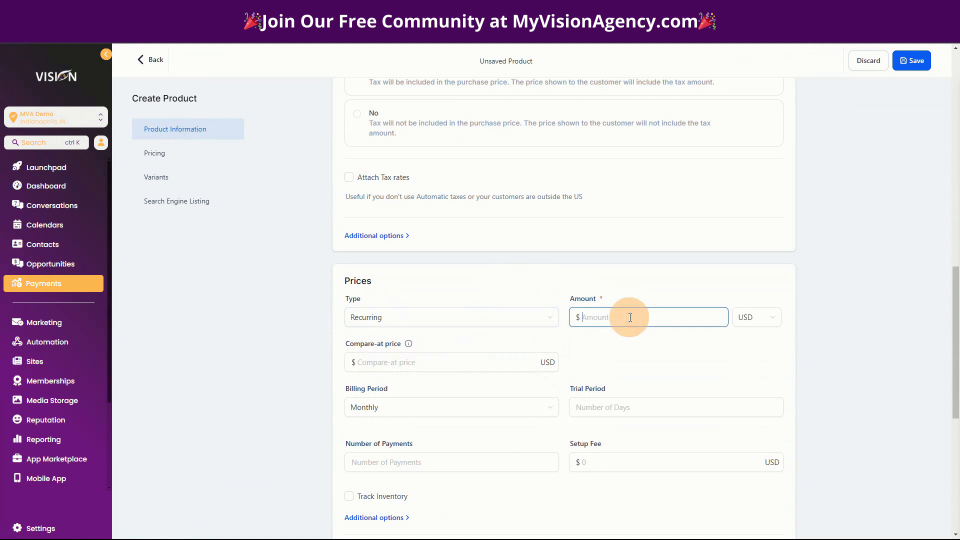
pyautogui.write('97')
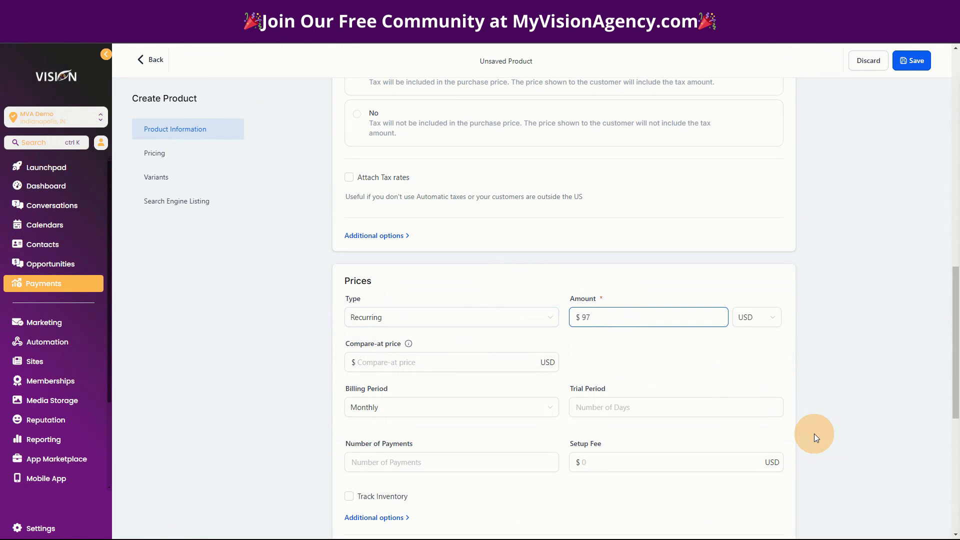
pyautogui.scroll(-1, 814, 434)
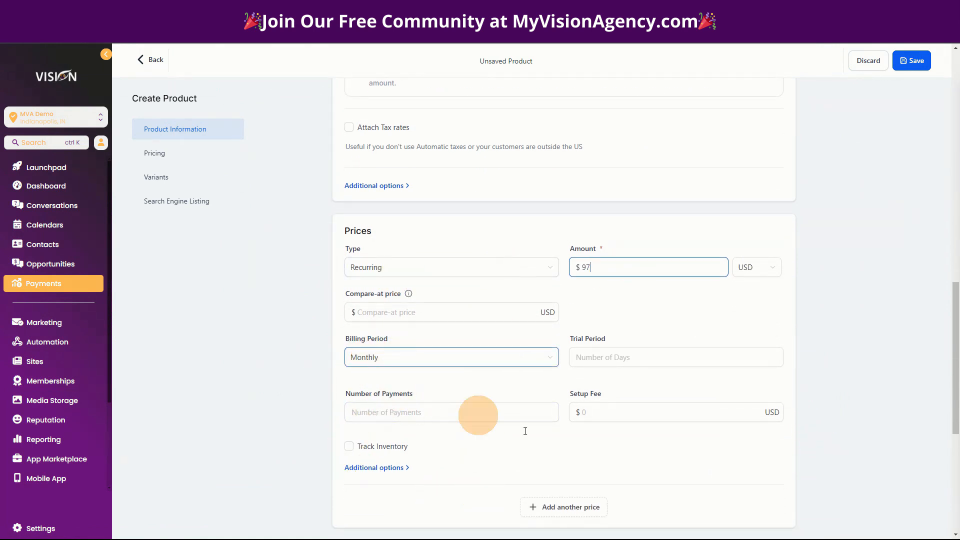
pyautogui.click(913, 62)
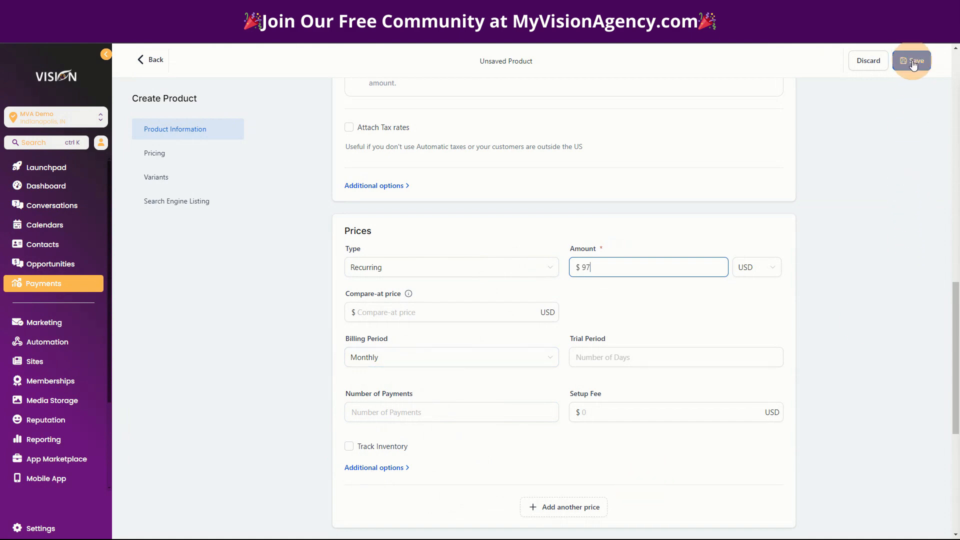
# Turn on the membership offer in the price's additional options, view the available offers, and turn it off again
pyautogui.click(380, 467)
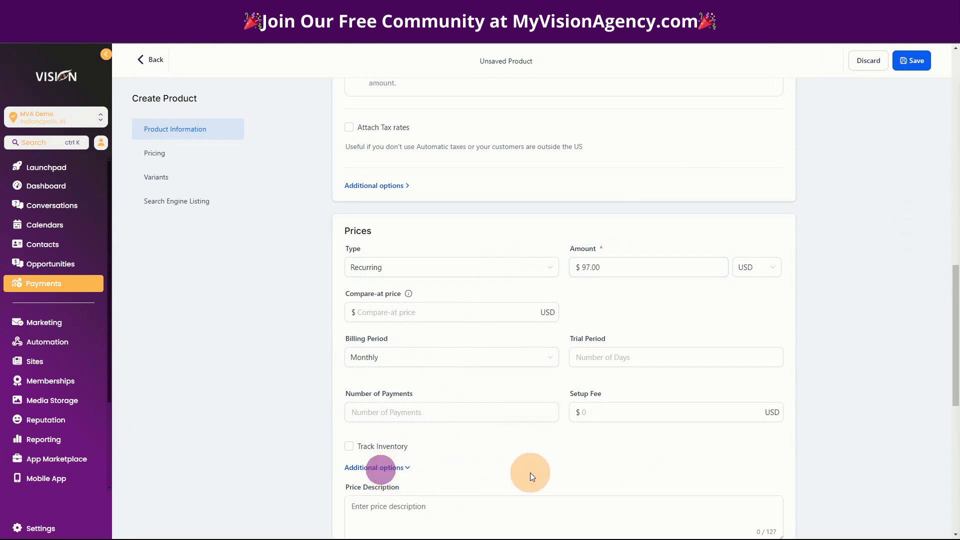
pyautogui.scroll(-5, 531, 475)
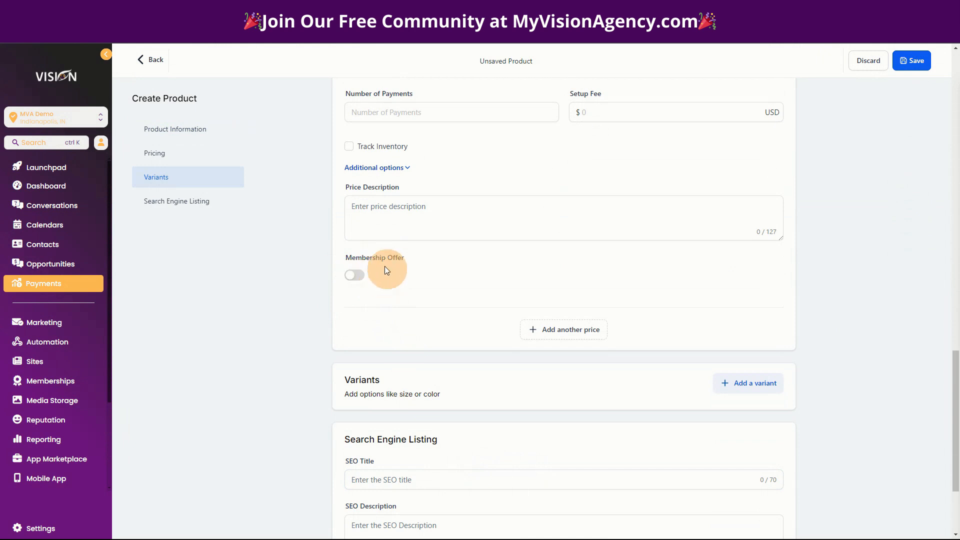
pyautogui.click(357, 274)
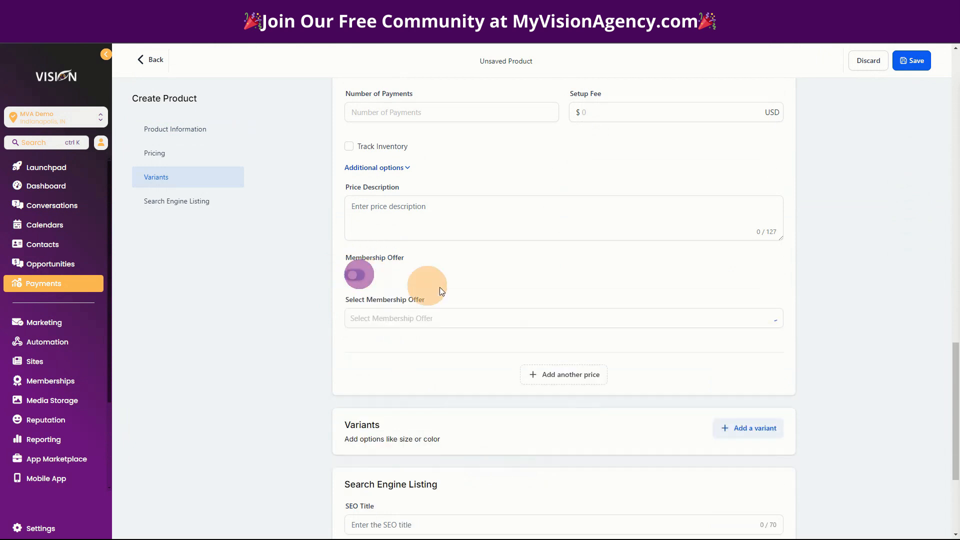
pyautogui.click(395, 318)
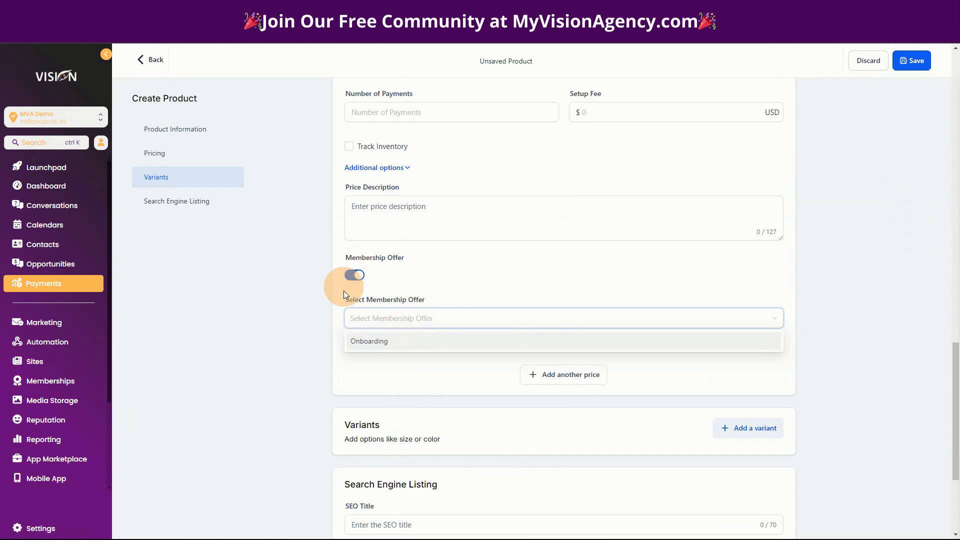
pyautogui.click(356, 276)
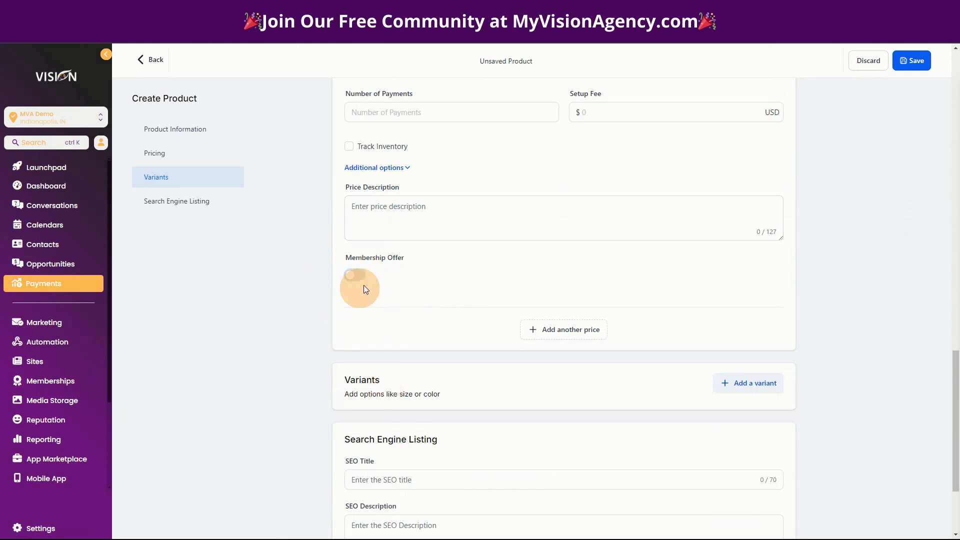
# Save the new Community product with its recurring price
pyautogui.scroll(-3, 886, 409)
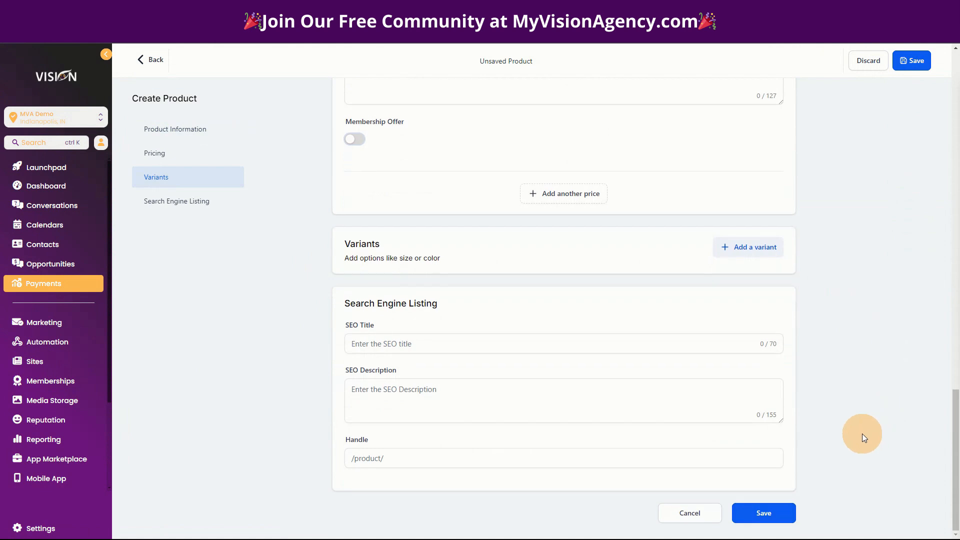
pyautogui.scroll(8, 862, 434)
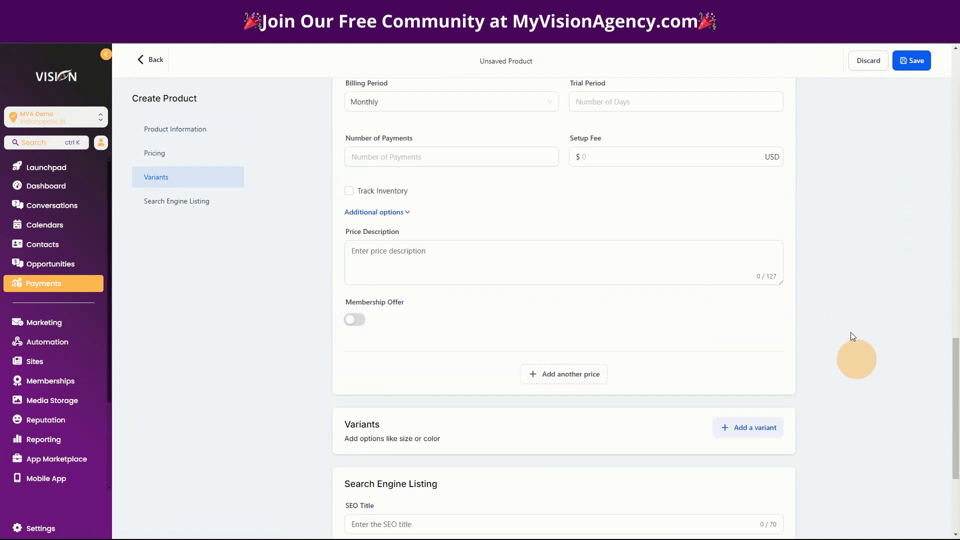
pyautogui.click(918, 60)
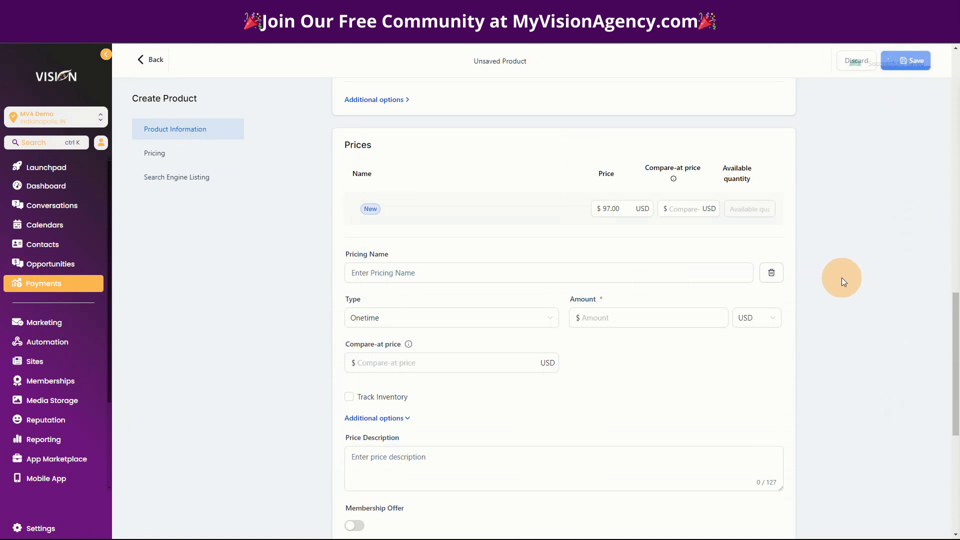
# Open the funnels list under Sites and start a new funnel from templates
pyautogui.click(38, 360)
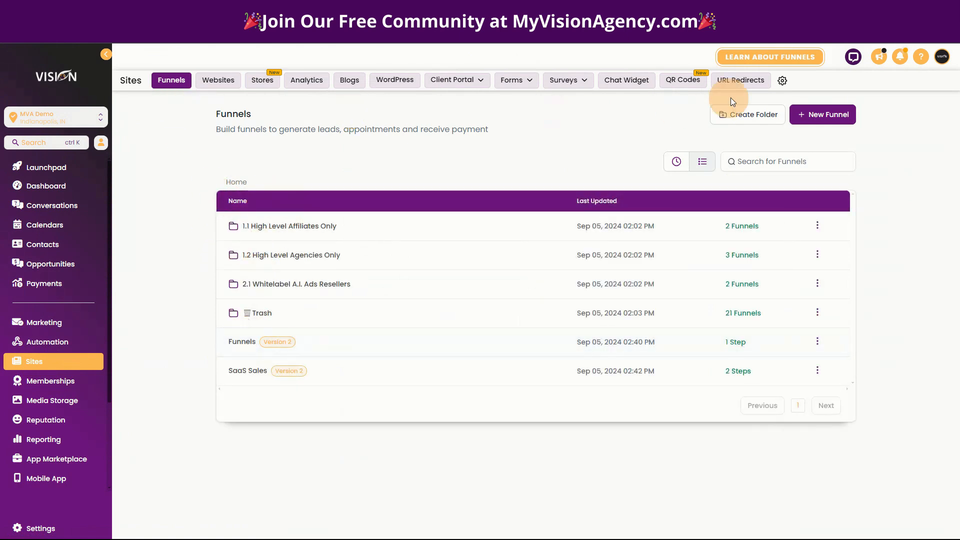
pyautogui.click(826, 114)
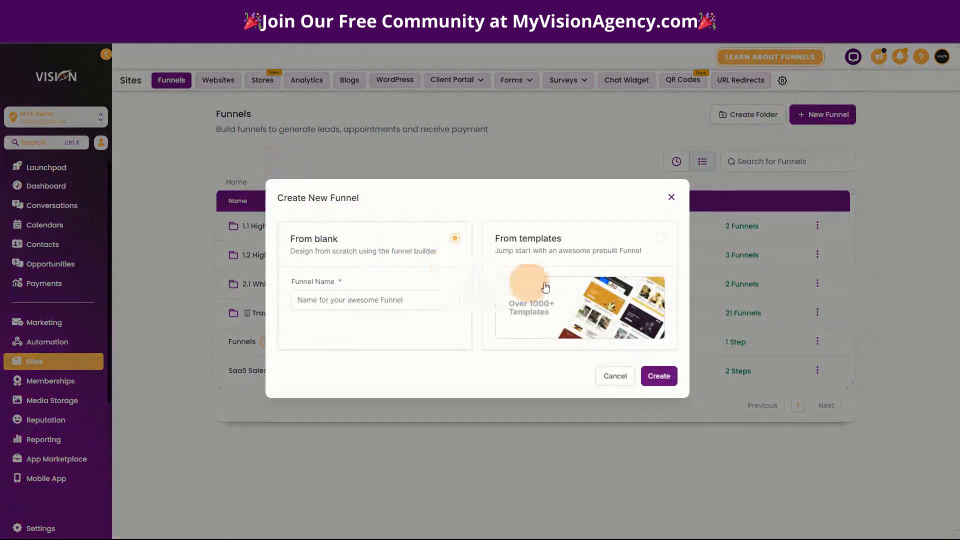
pyautogui.click(568, 242)
pyautogui.click(652, 380)
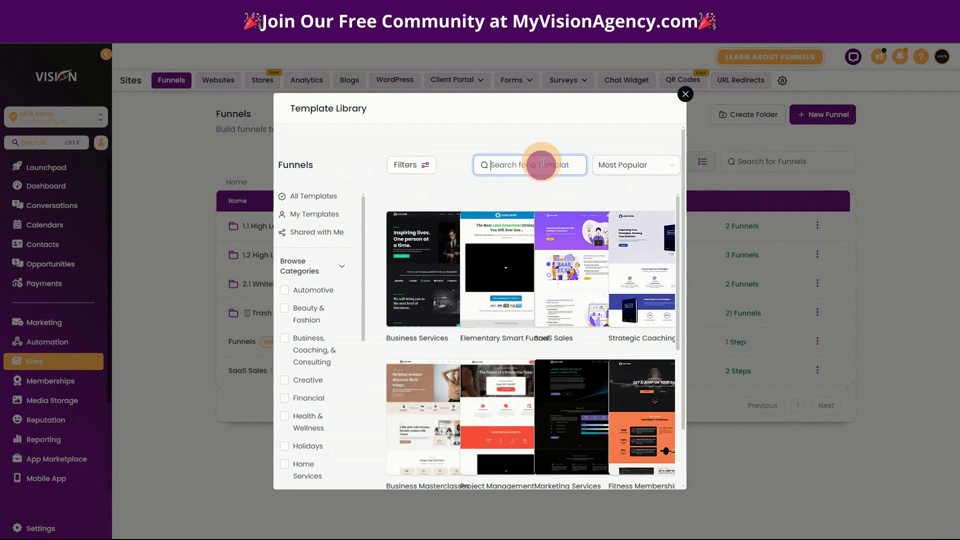
# Search the funnel template library for "comm" and continue with the Gym Community template
pyautogui.write('comm')
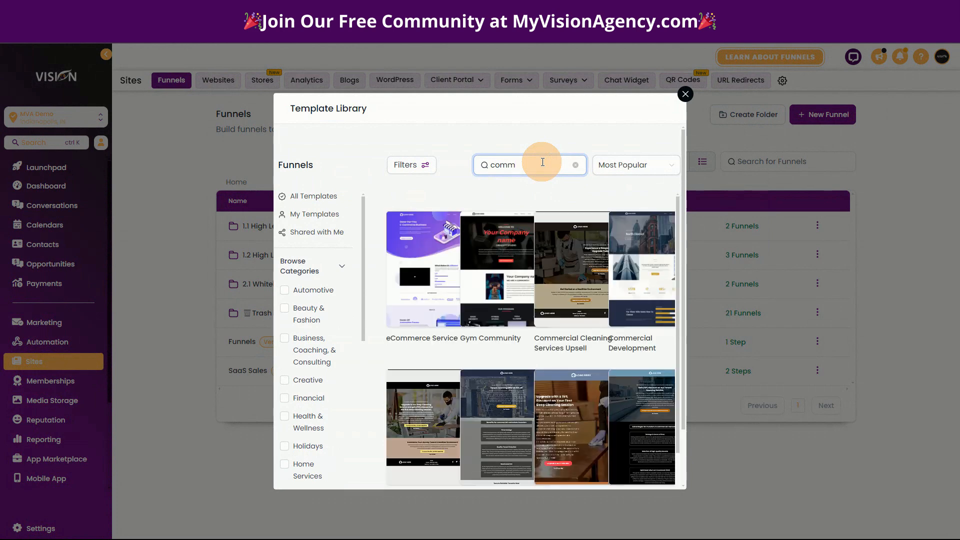
pyautogui.moveTo(505, 278)
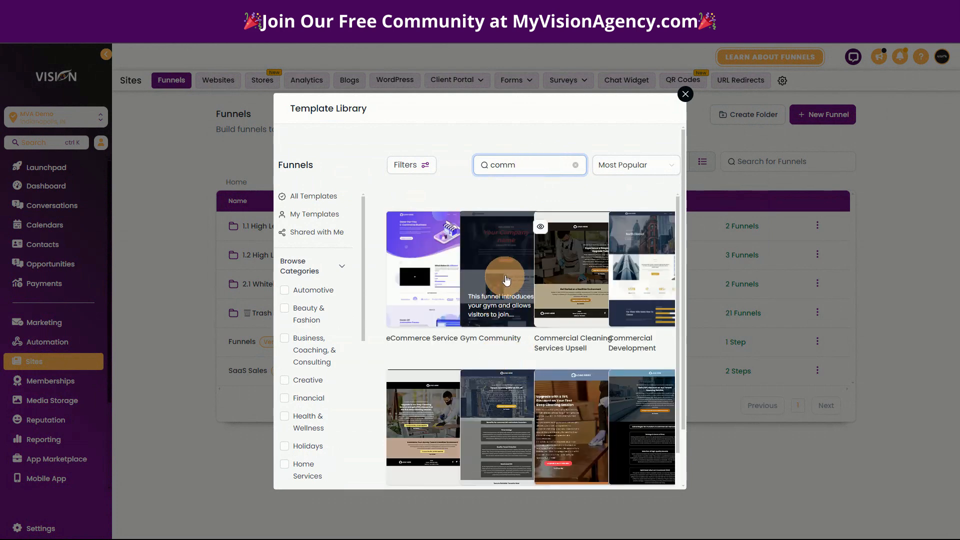
pyautogui.click(500, 261)
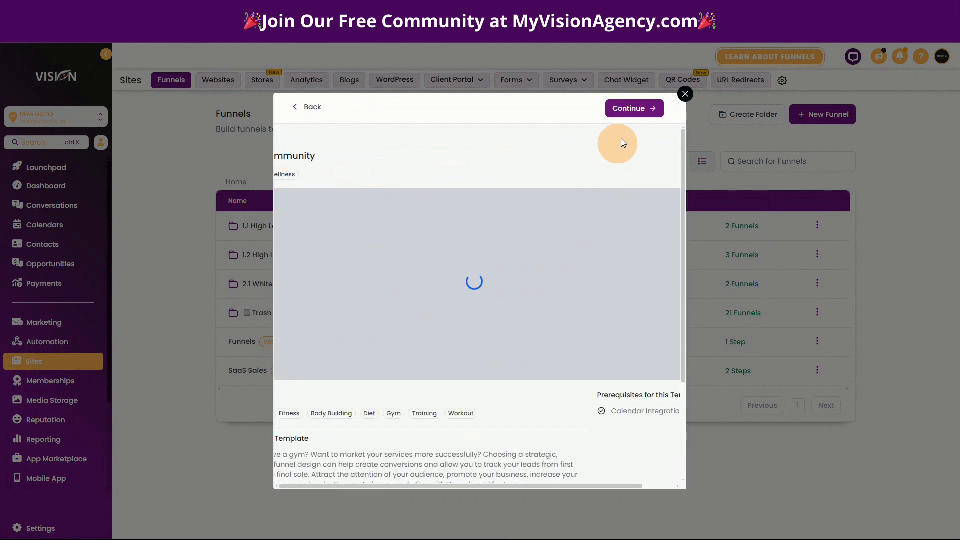
pyautogui.click(640, 110)
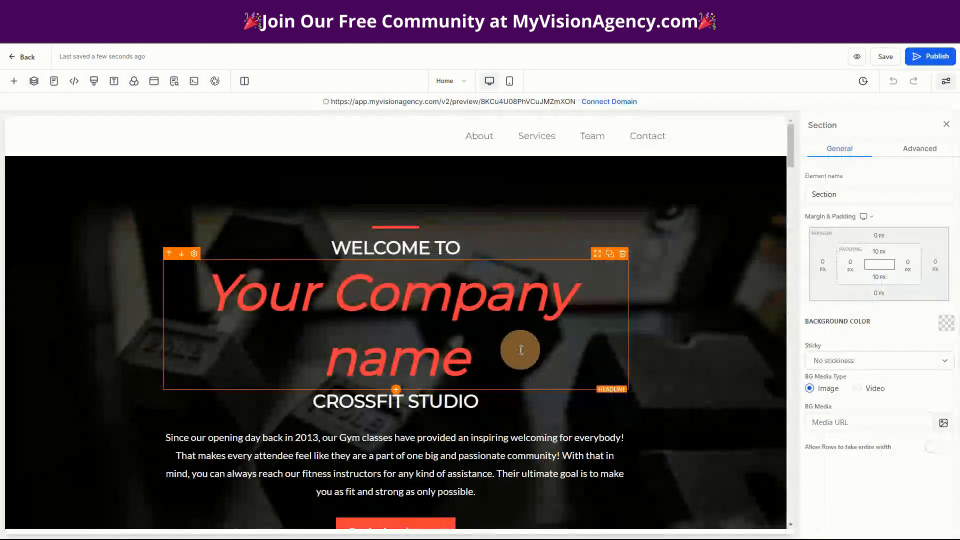
# Examine the Home page's template sections, from the hero and programs down to the FAQ and team
pyautogui.scroll(-7, 640, 355)
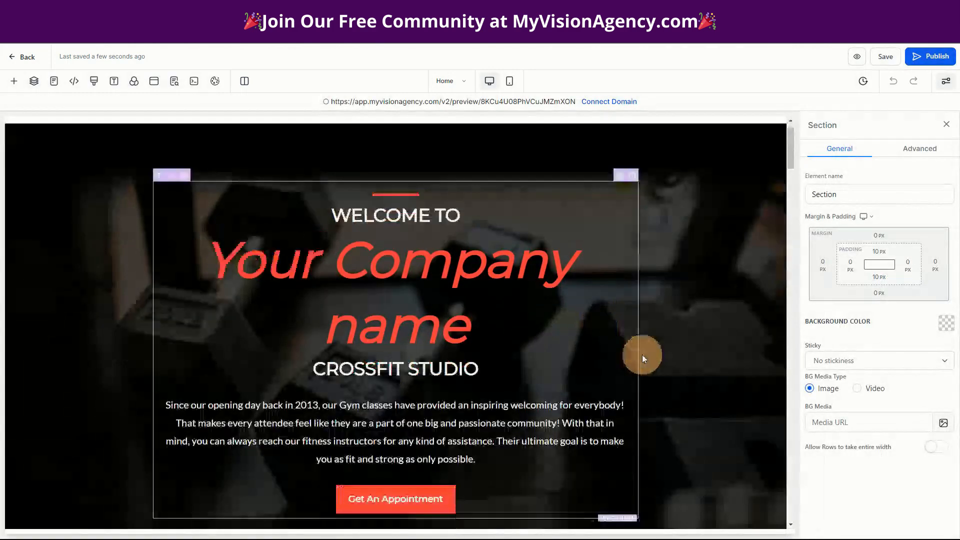
pyautogui.scroll(2, 437, 345)
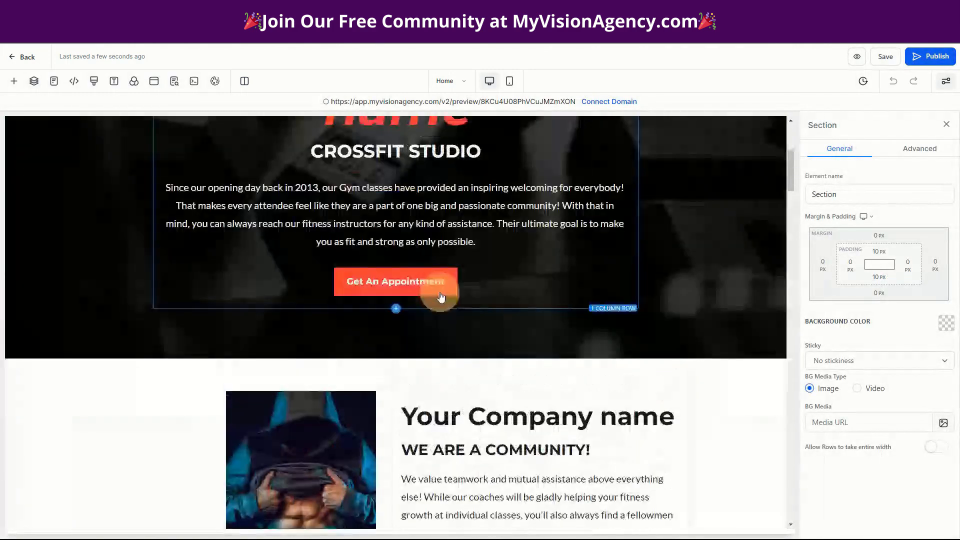
pyautogui.scroll(-1, 774, 403)
pyautogui.scroll(-16, 774, 403)
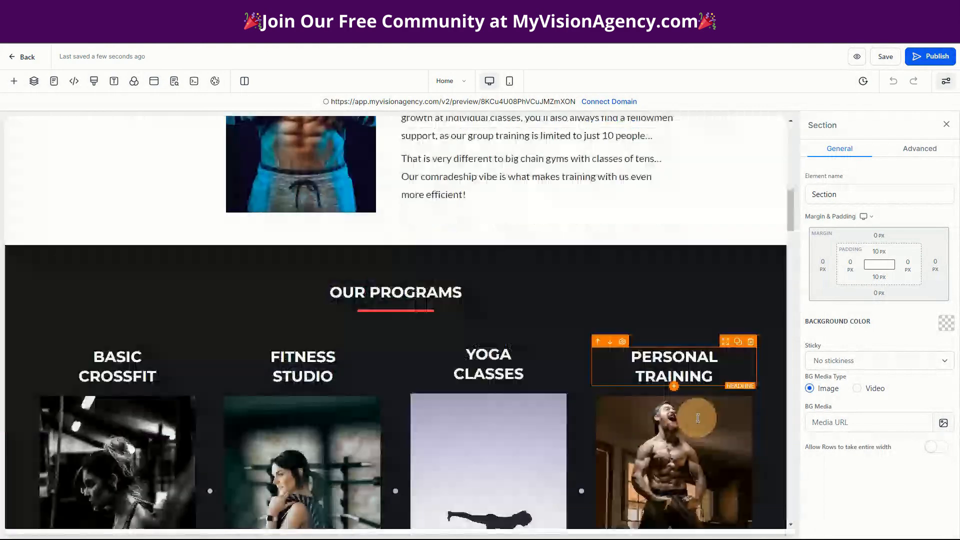
pyautogui.scroll(-4, 494, 403)
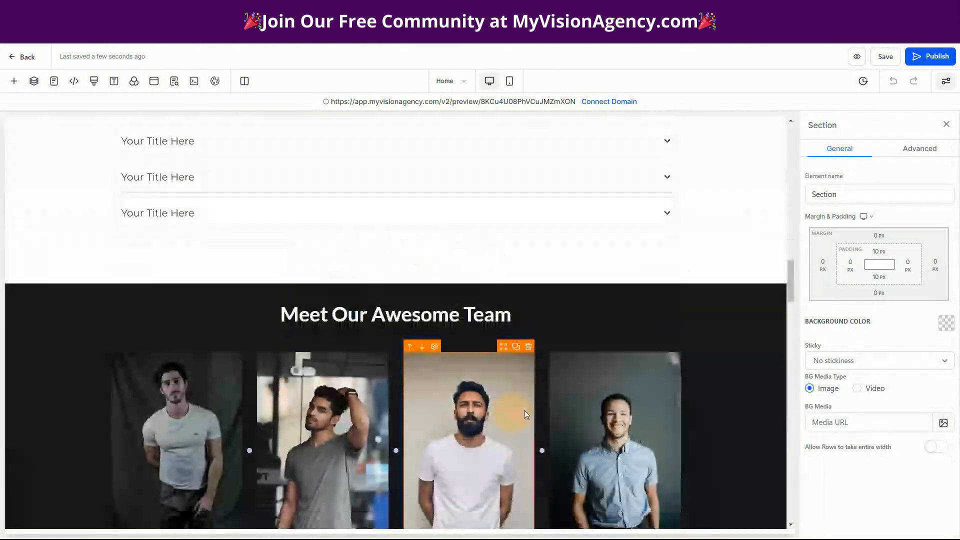
pyautogui.scroll(19, 440, 411)
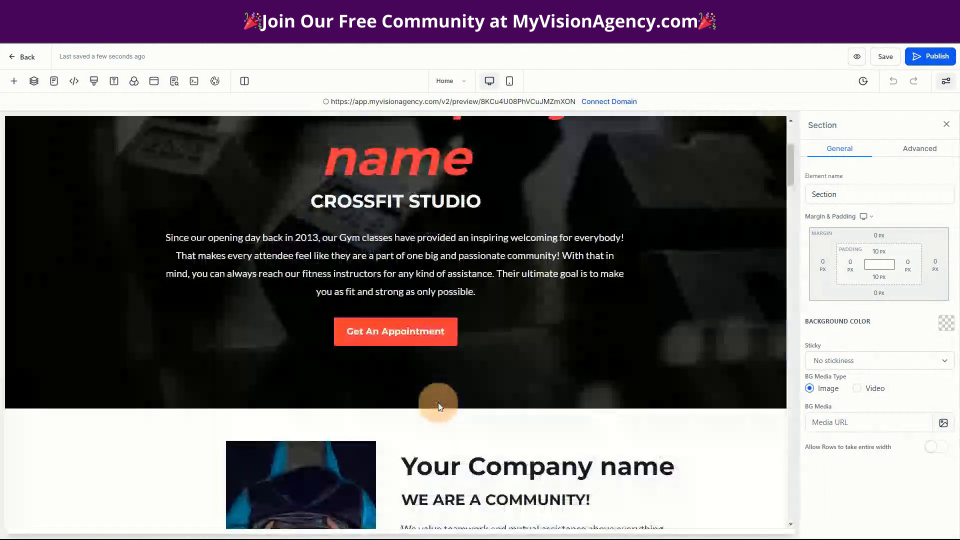
pyautogui.scroll(2, 439, 406)
pyautogui.scroll(-2, 439, 403)
# Change the hero section's button text to "JOIN OUR COMMUNITY"
pyautogui.click(393, 332)
pyautogui.scroll(-5, 880, 448)
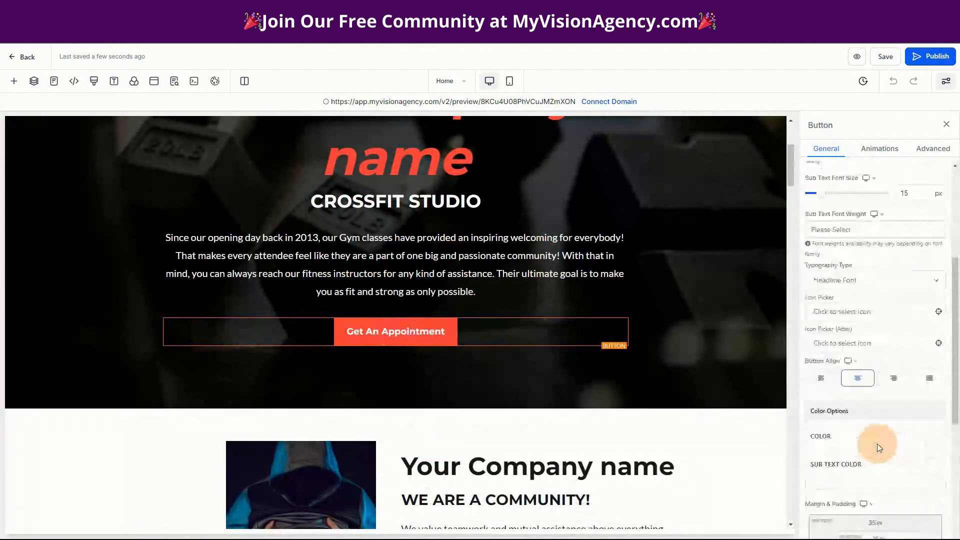
pyautogui.scroll(-5, 880, 447)
pyautogui.moveTo(893, 384); pyautogui.dragTo(815, 383)
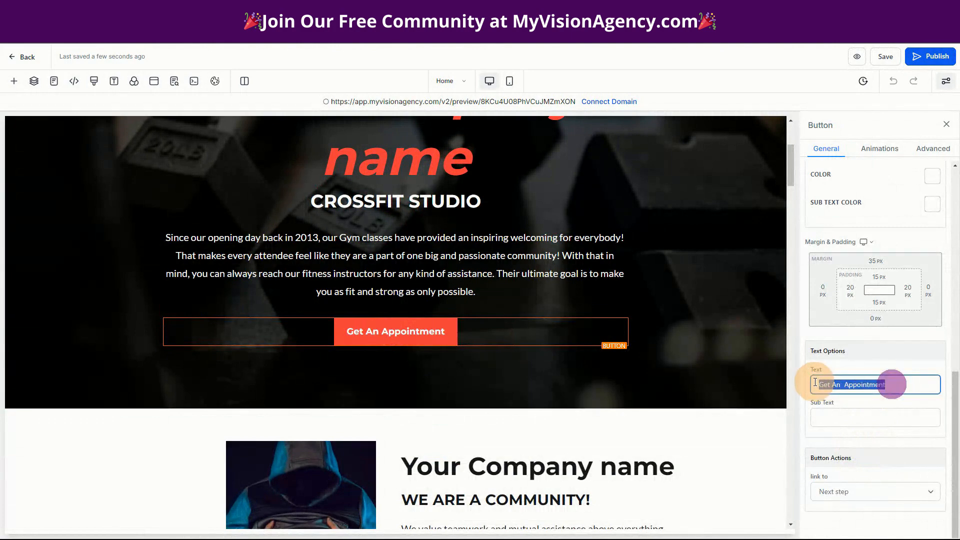
pyautogui.press('BackSpace')
pyautogui.write('JOIN OUR ')
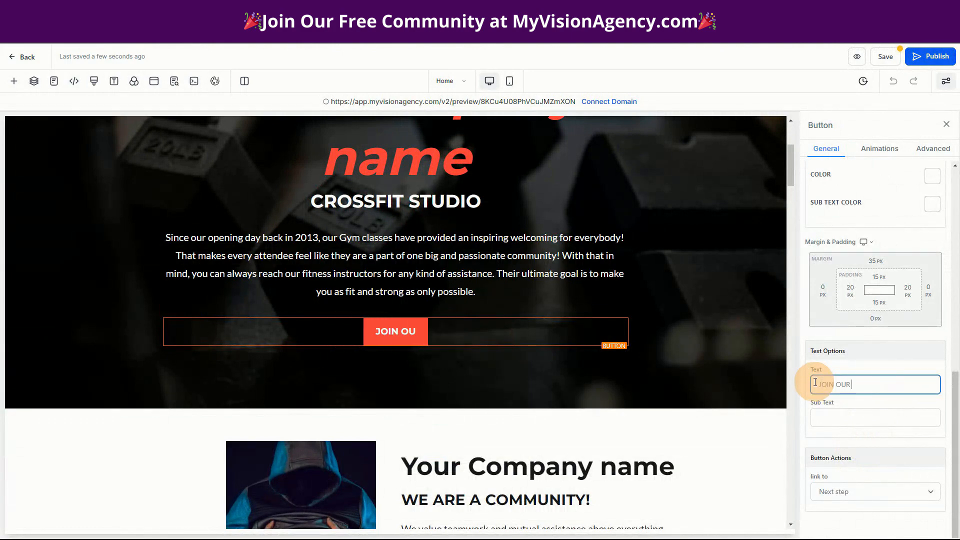
pyautogui.write('COMMUNIT')
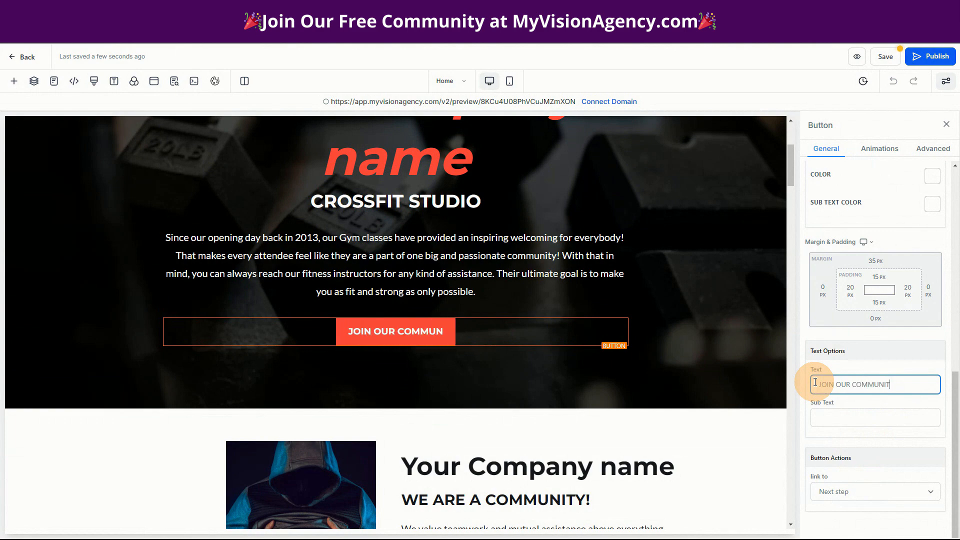
pyautogui.write('Y')
# Copy the hero button's text onto the button below the program images and save the page
pyautogui.moveTo(898, 385); pyautogui.dragTo(807, 382)
pyautogui.hotkey('ctrl', 'c')
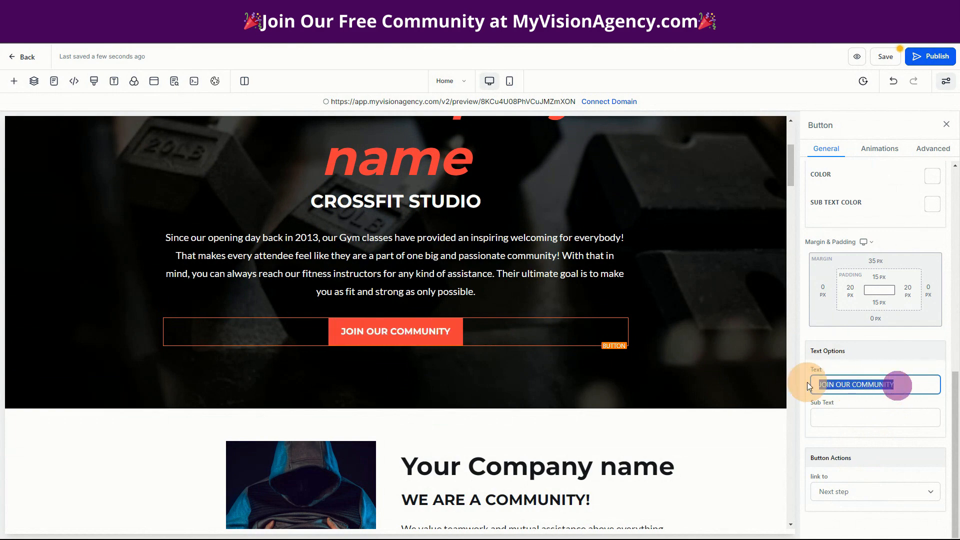
pyautogui.scroll(-15, 589, 451)
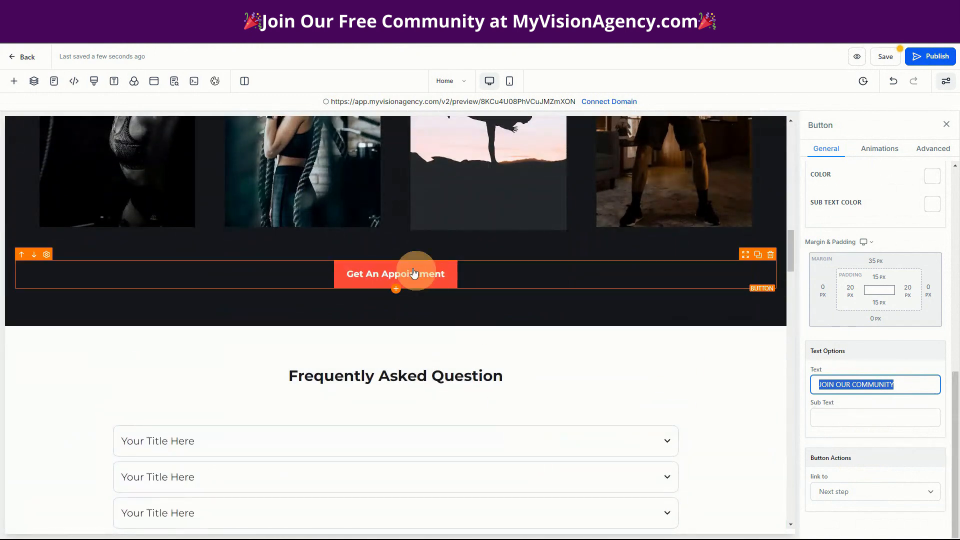
pyautogui.click(413, 273)
pyautogui.moveTo(915, 390); pyautogui.dragTo(792, 389)
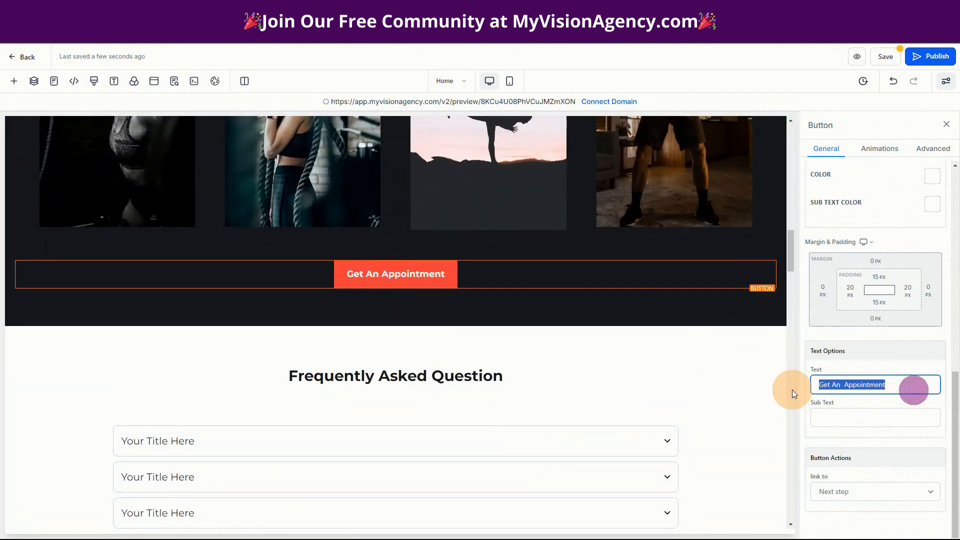
pyautogui.hotkey('ctrl', 'v')
pyautogui.scroll(-5, 675, 462)
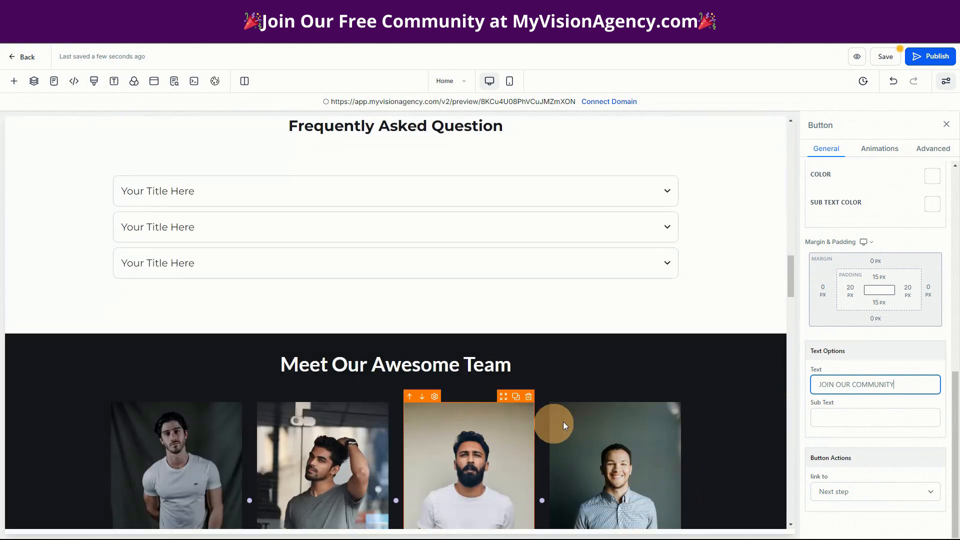
pyautogui.click(887, 58)
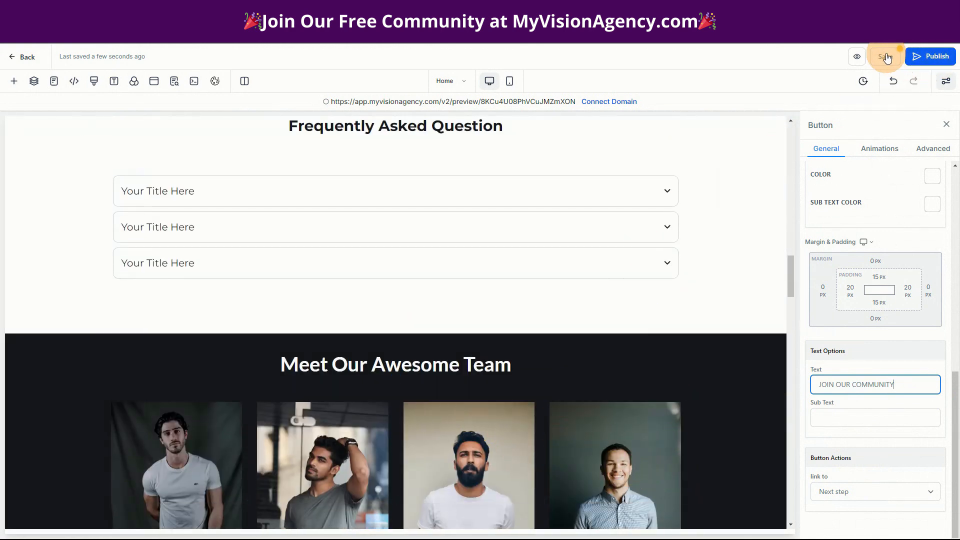
pyautogui.click(887, 58)
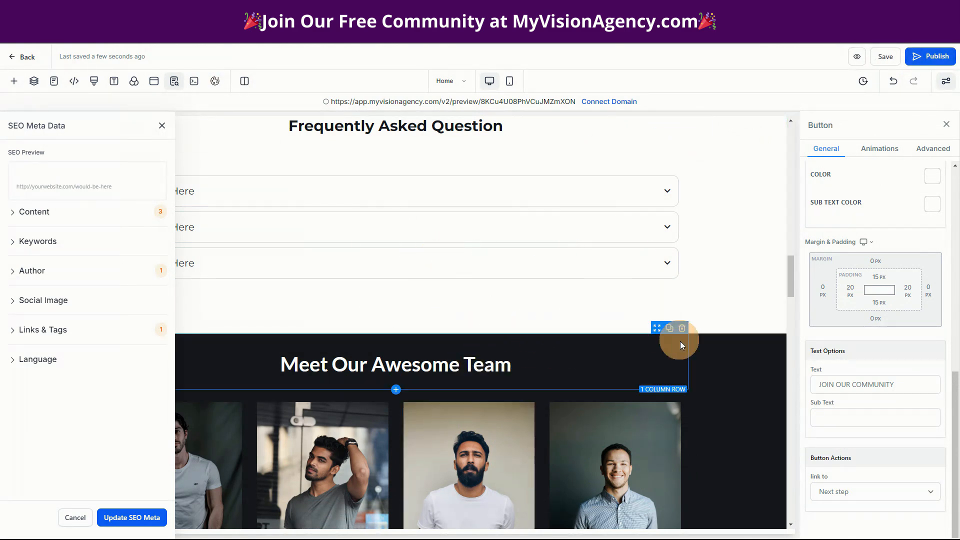
# Set the action of the button below the program images to "Open popup"
pyautogui.scroll(8, 645, 380)
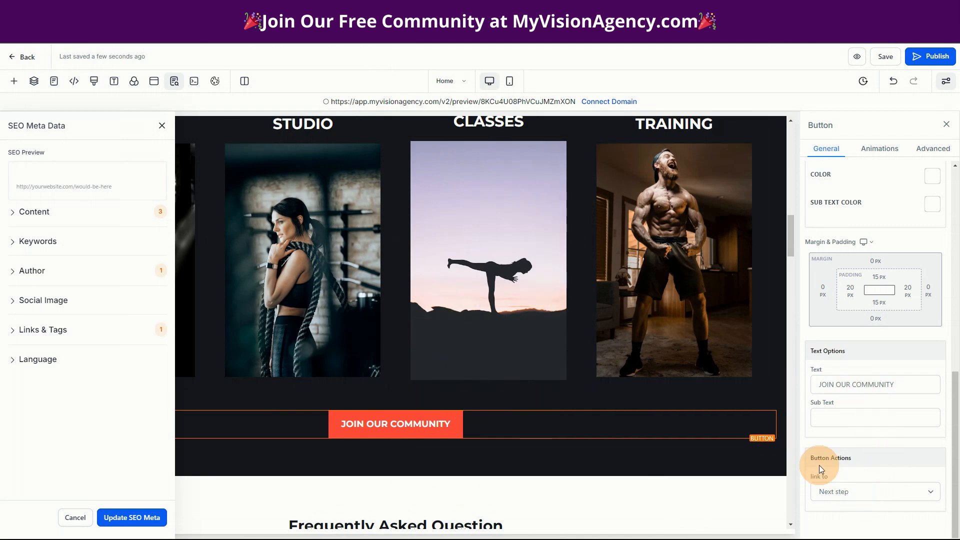
pyautogui.click(898, 493)
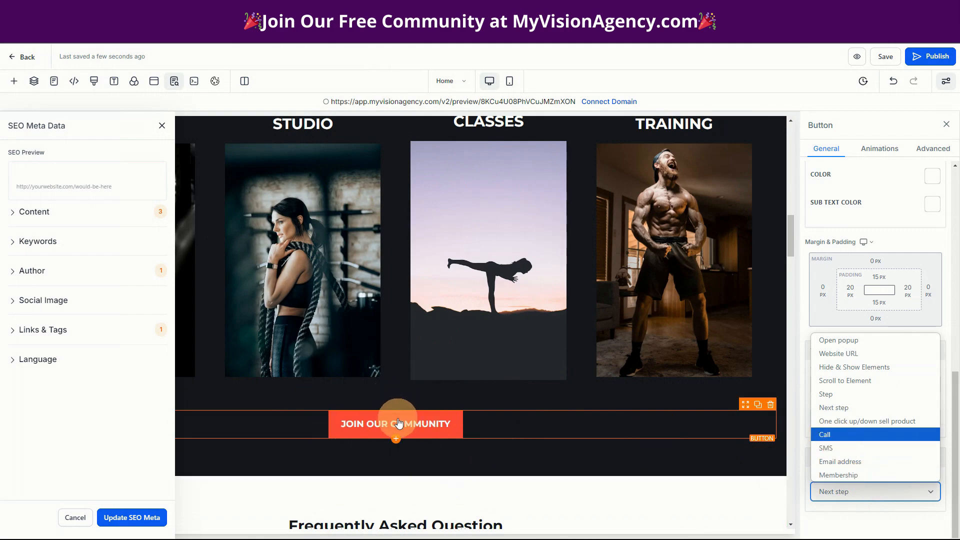
pyautogui.click(835, 341)
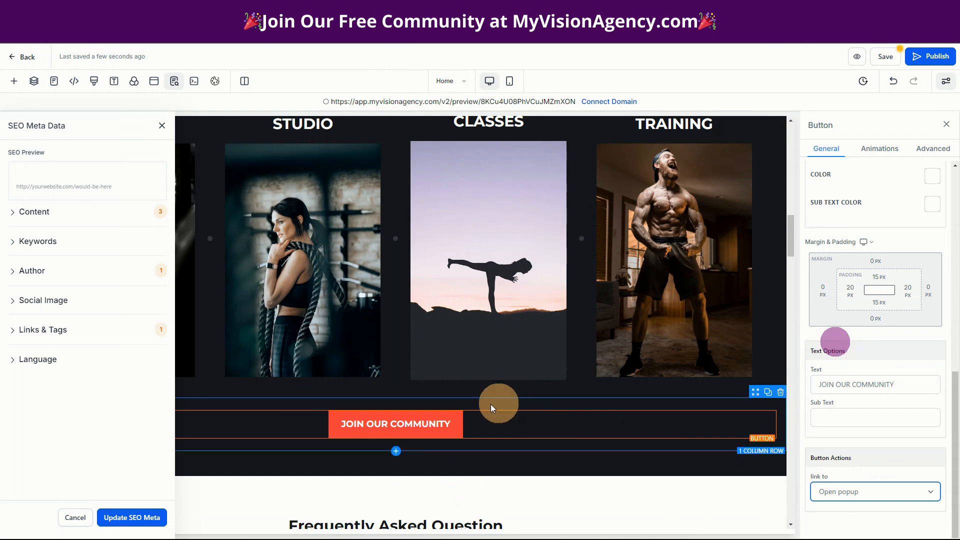
# Open the page's popup for editing and add a single-column row to it
pyautogui.click(152, 83)
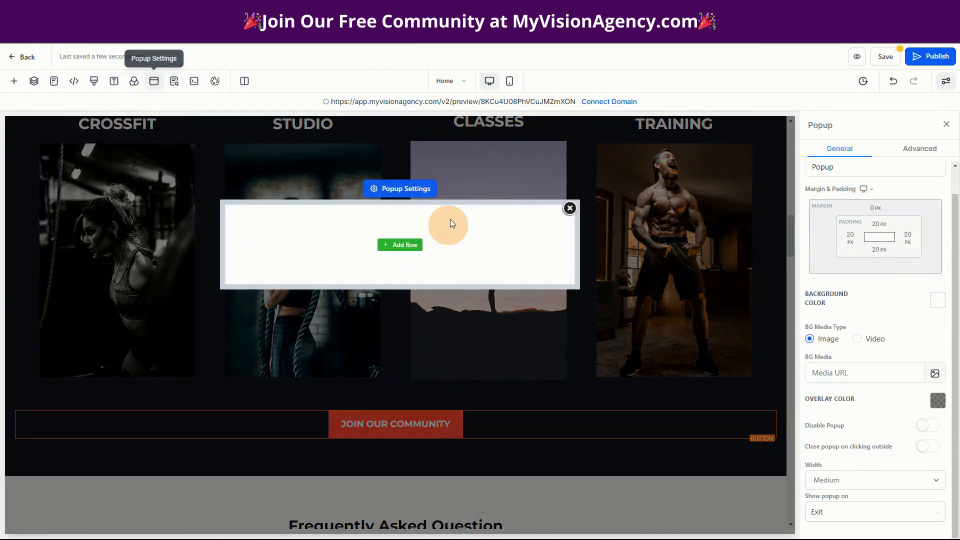
pyautogui.click(407, 244)
pyautogui.moveTo(146, 200); pyautogui.dragTo(422, 257)
# Place a 1 Step Order element in the popup's column, review its order form, and delete it
pyautogui.click(412, 263)
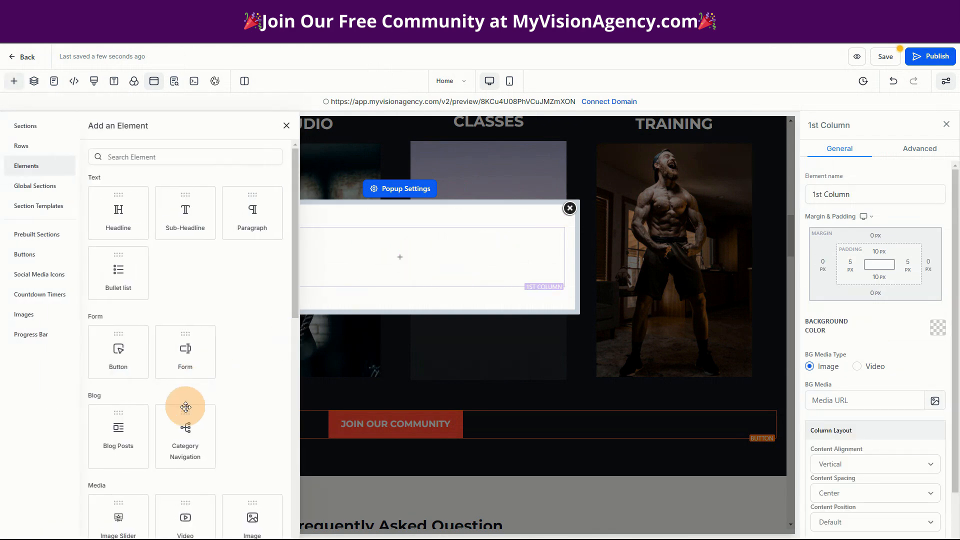
pyautogui.scroll(-4, 264, 429)
pyautogui.scroll(-6, 176, 482)
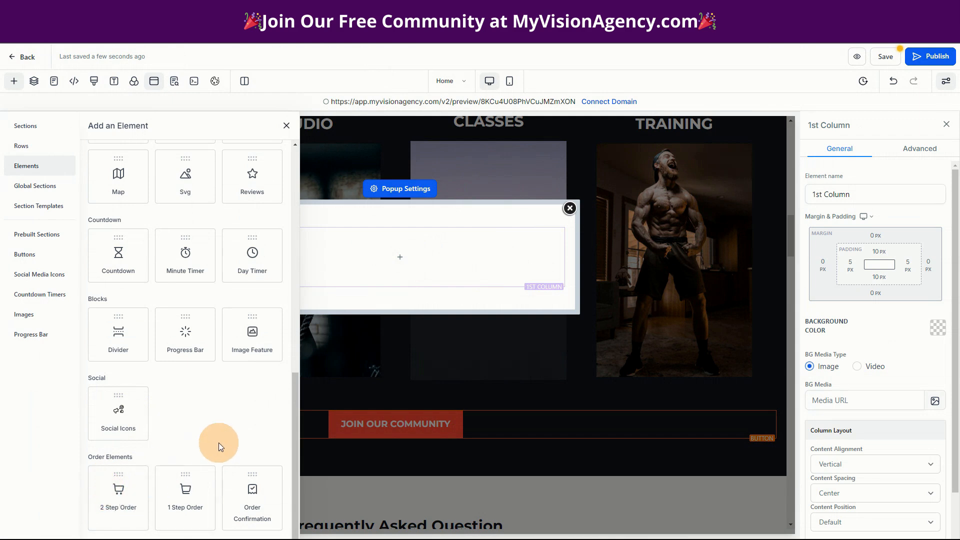
pyautogui.moveTo(175, 513); pyautogui.dragTo(412, 263)
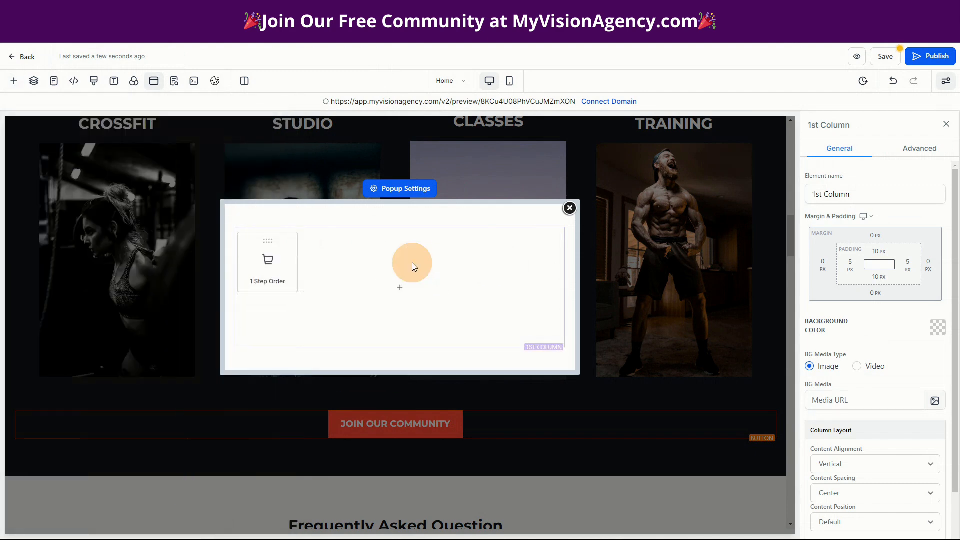
pyautogui.scroll(-5, 420, 360)
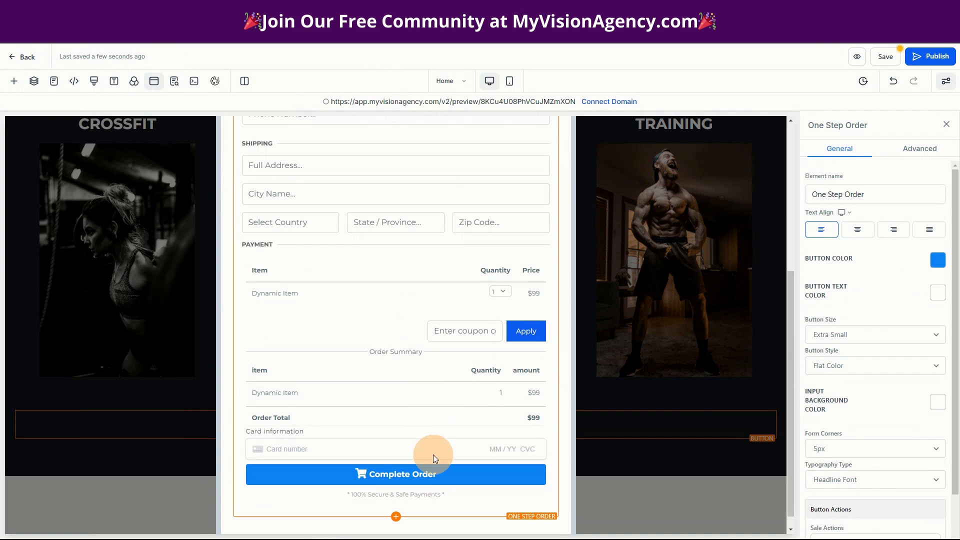
pyautogui.scroll(4, 433, 454)
pyautogui.scroll(1, 428, 454)
pyautogui.click(552, 227)
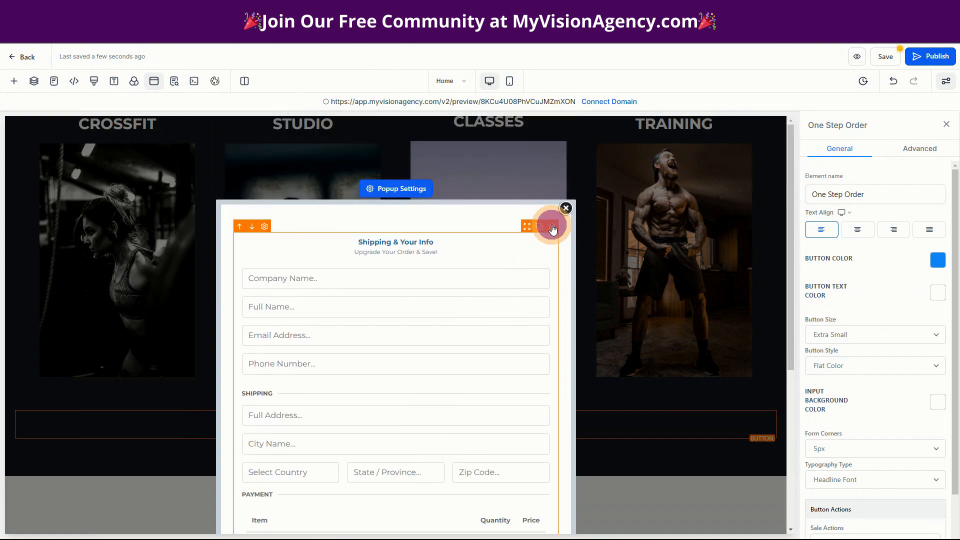
# Place a 2 Step Order element in the popup's empty column as an alternative and delete it
pyautogui.click(400, 257)
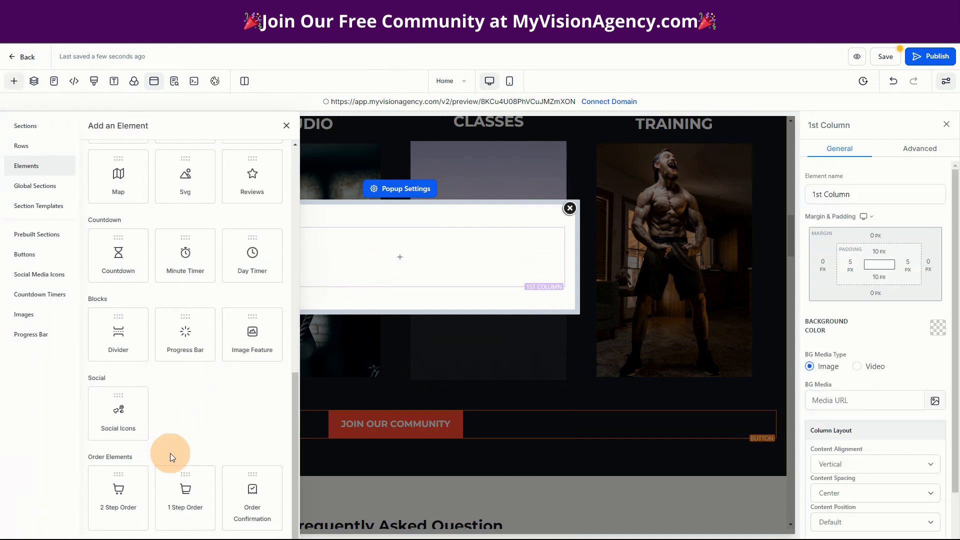
pyautogui.click(115, 501)
pyautogui.moveTo(116, 502); pyautogui.dragTo(370, 248)
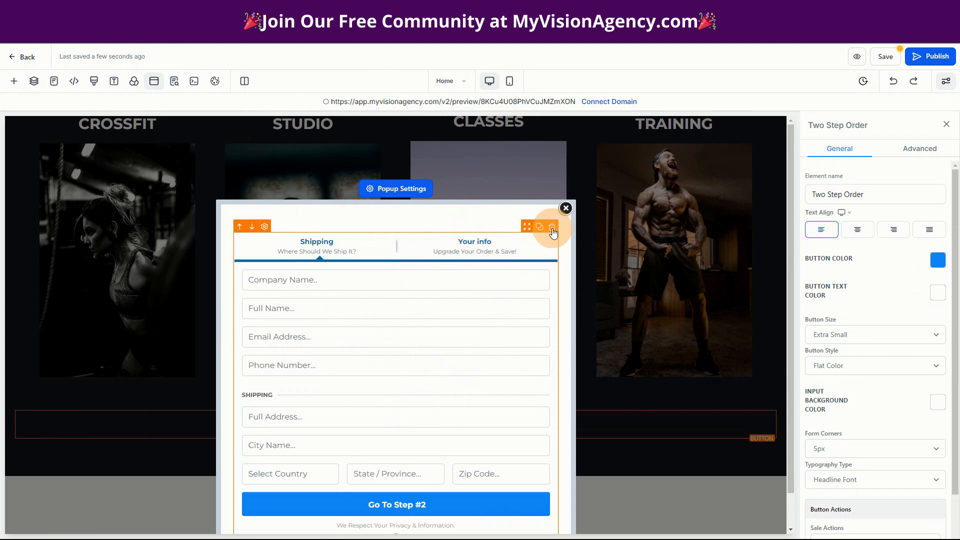
pyautogui.click(552, 228)
# Add a 1 Step Order element to the popup's column and check its payment section
pyautogui.click(403, 257)
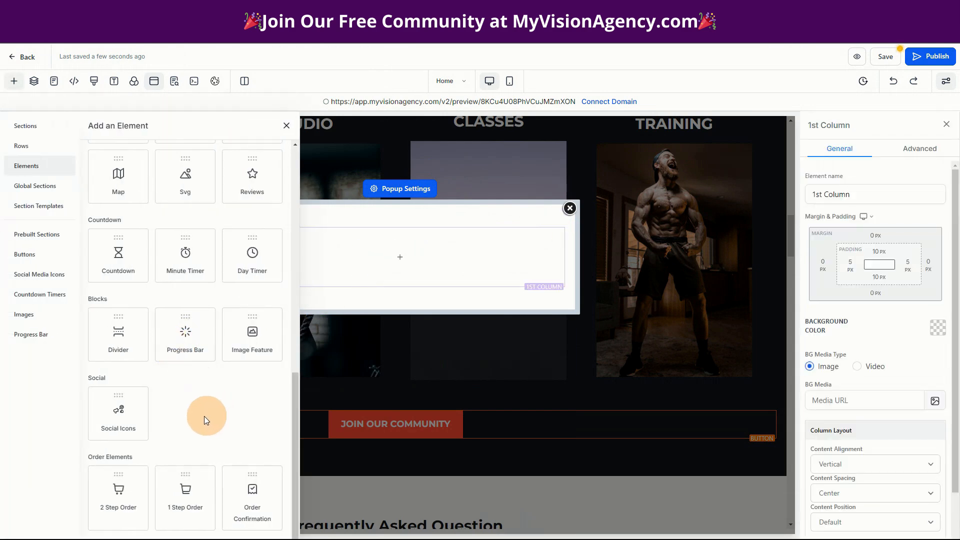
pyautogui.moveTo(185, 493); pyautogui.dragTo(381, 258)
pyautogui.scroll(-5, 447, 416)
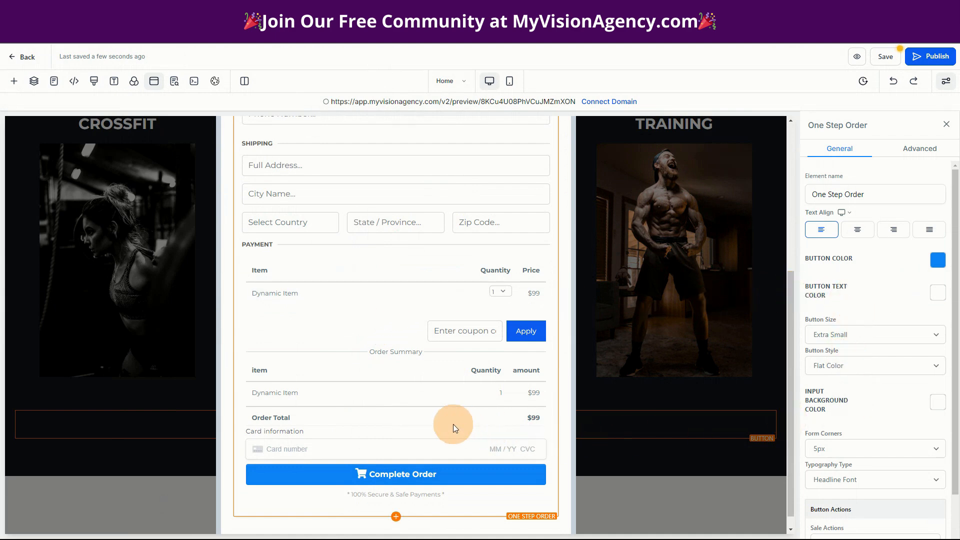
# Set the order form's sale action to Go to website Url, enter the Demo Group 1 home address as redirect URL, and save the page
pyautogui.scroll(-1, 439, 422)
pyautogui.scroll(-2, 881, 481)
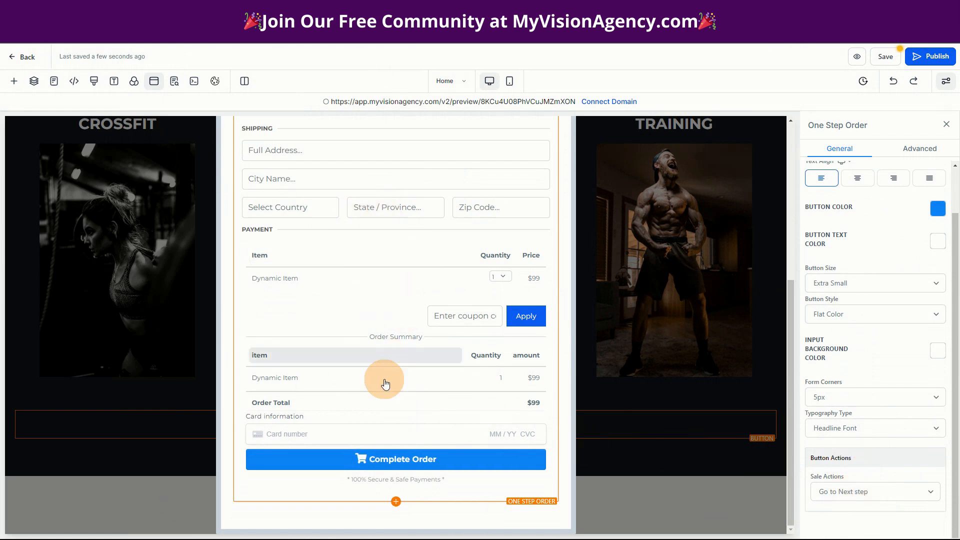
pyautogui.click(851, 494)
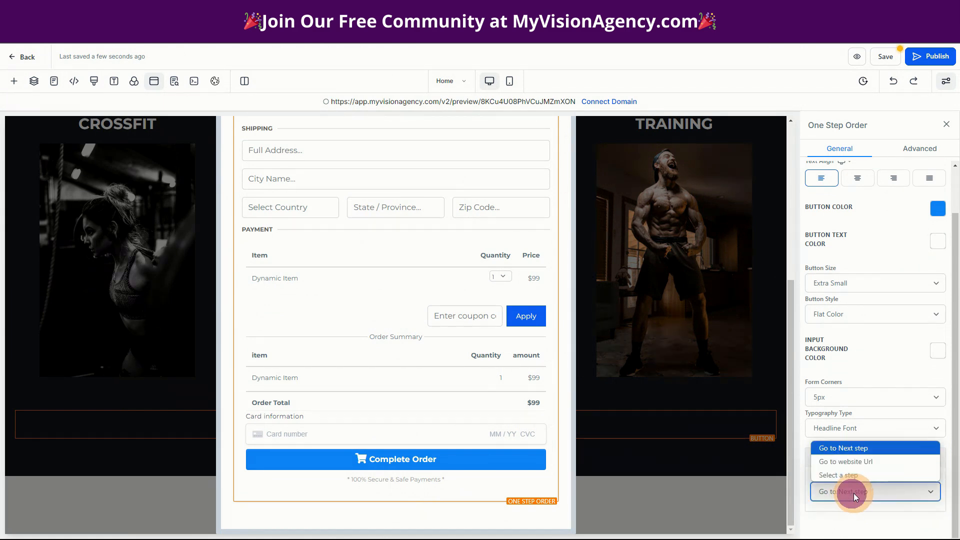
pyautogui.click(838, 464)
pyautogui.scroll(-1, 870, 500)
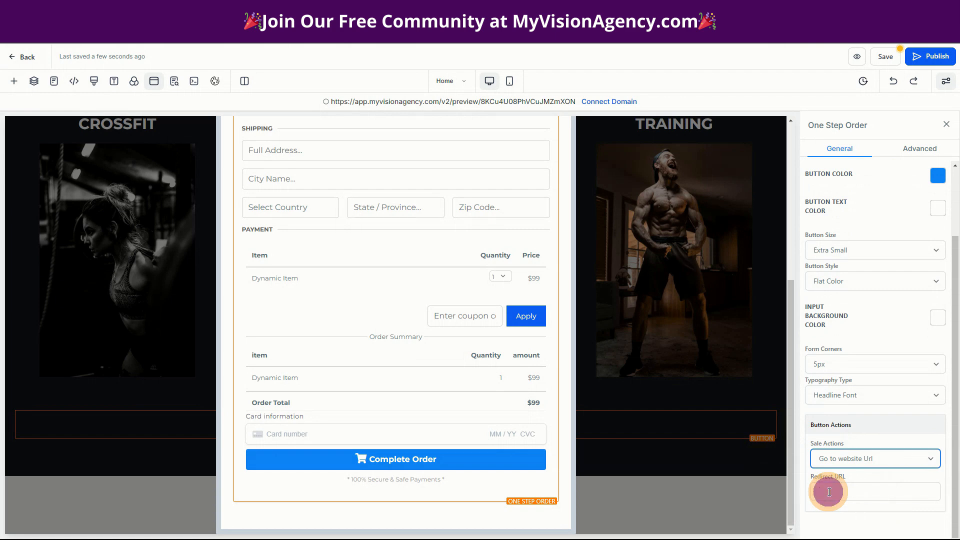
pyautogui.click(831, 492)
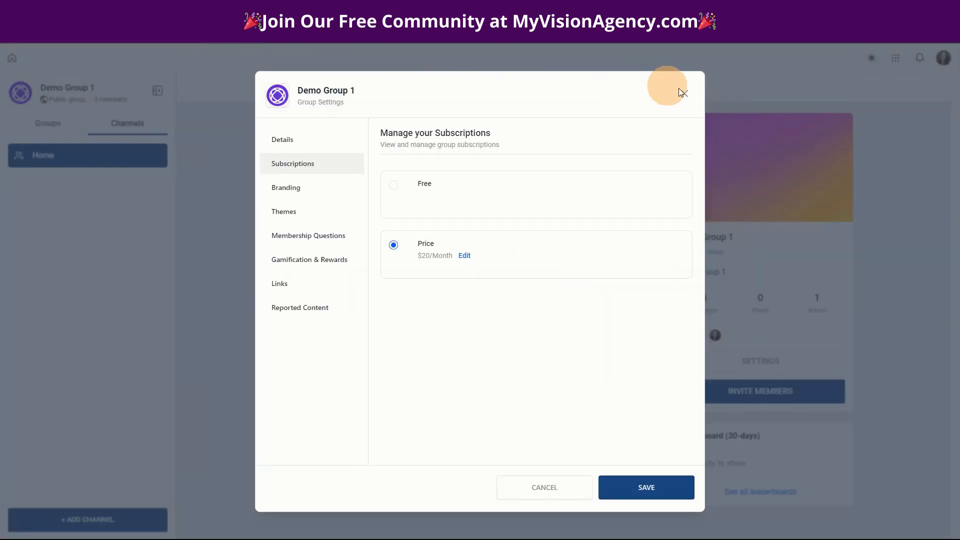
pyautogui.click(689, 94)
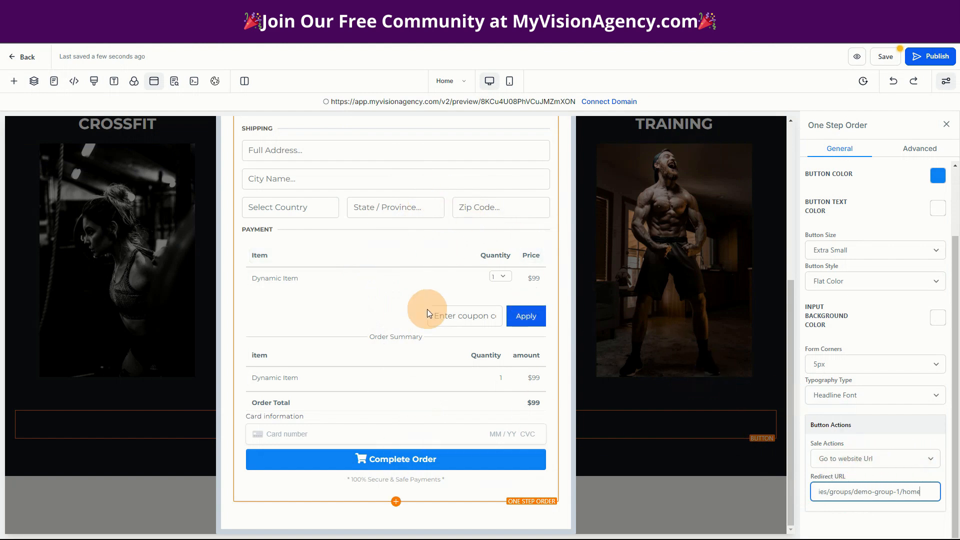
pyautogui.click(884, 56)
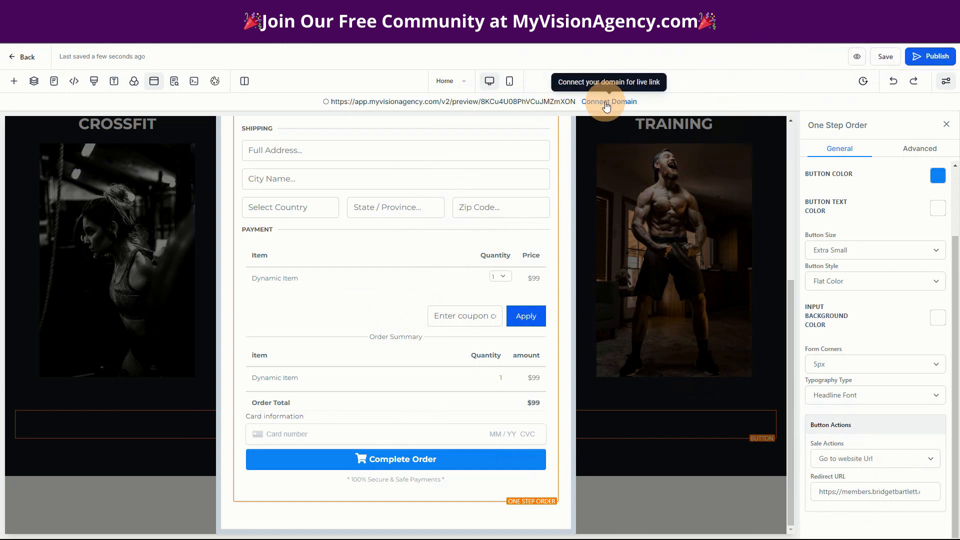
# Publish the funnel page, connecting it to the domain demo.visionaryresellers.com
pyautogui.click(931, 56)
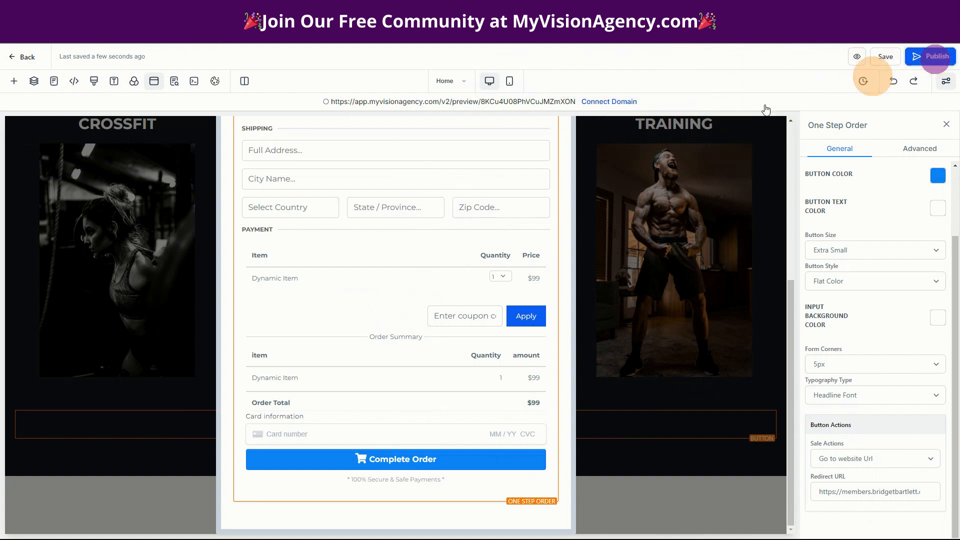
pyautogui.click(393, 300)
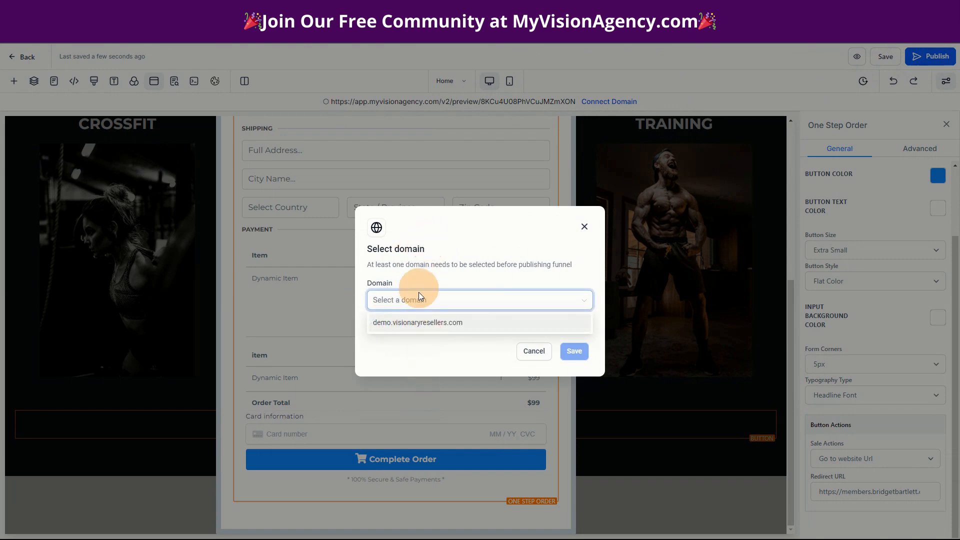
pyautogui.click(406, 323)
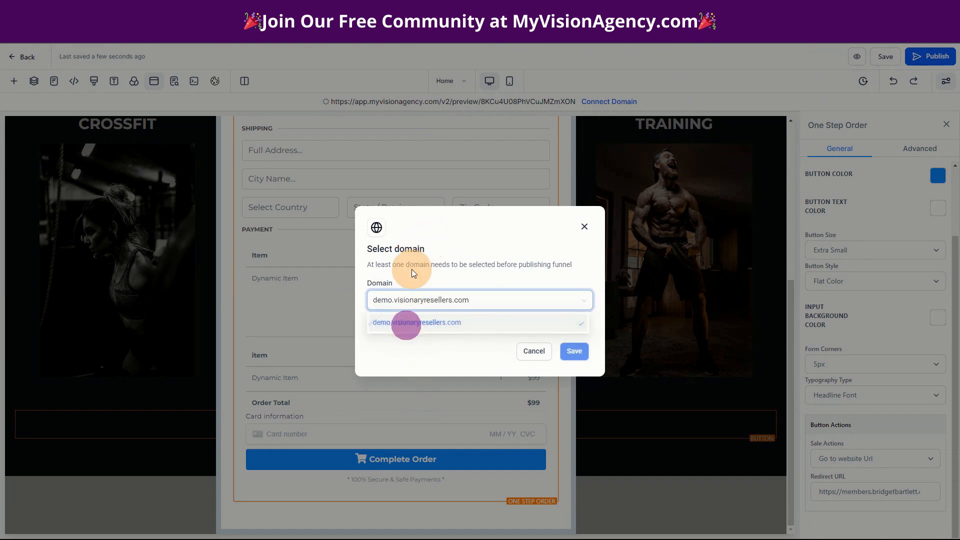
pyautogui.click(576, 352)
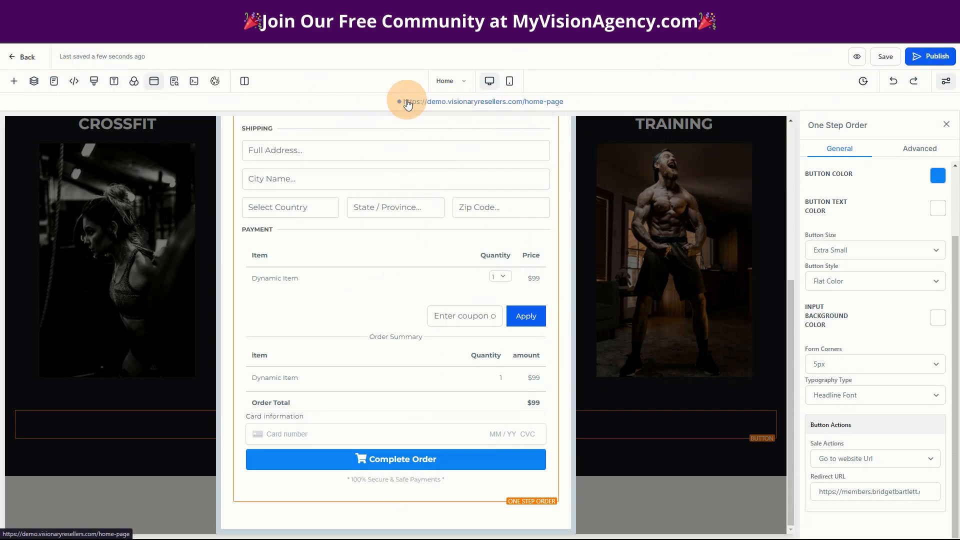
# Return to the funnel and add the Community product to the Home step with price Community @ 97 and product name Community
pyautogui.click(27, 58)
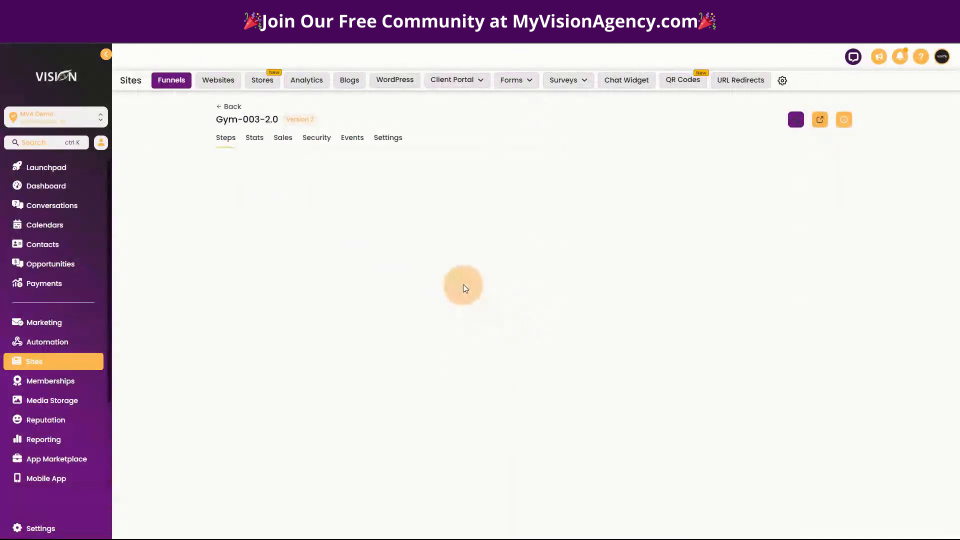
pyautogui.click(487, 389)
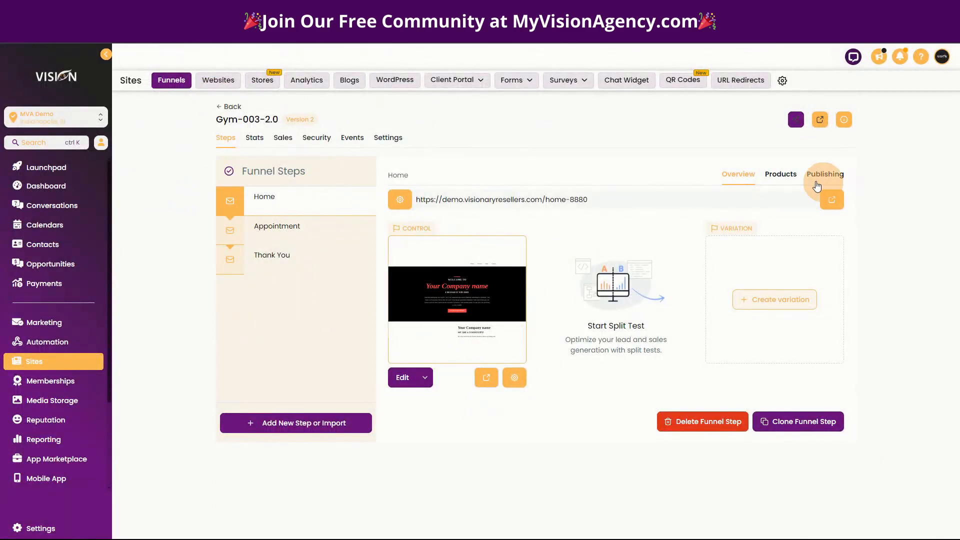
pyautogui.click(778, 175)
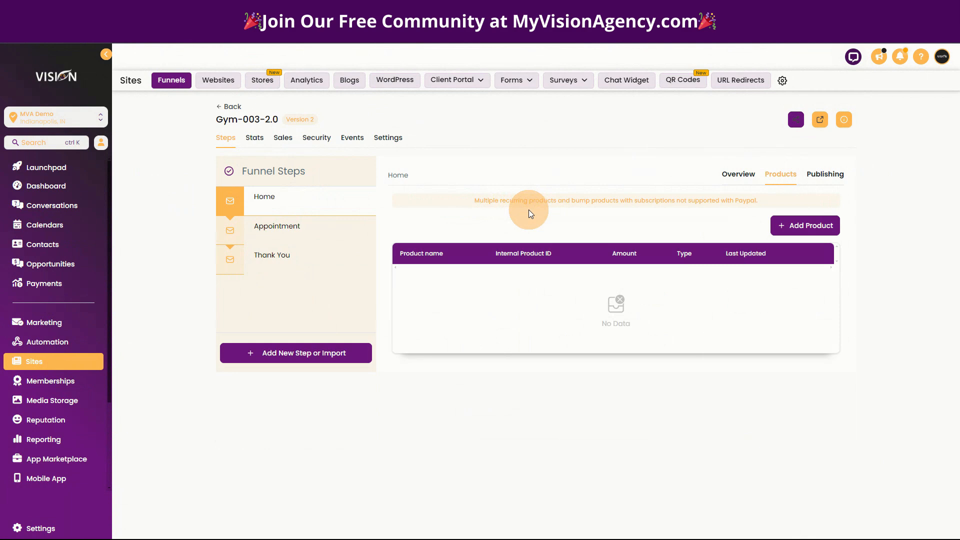
pyautogui.click(810, 223)
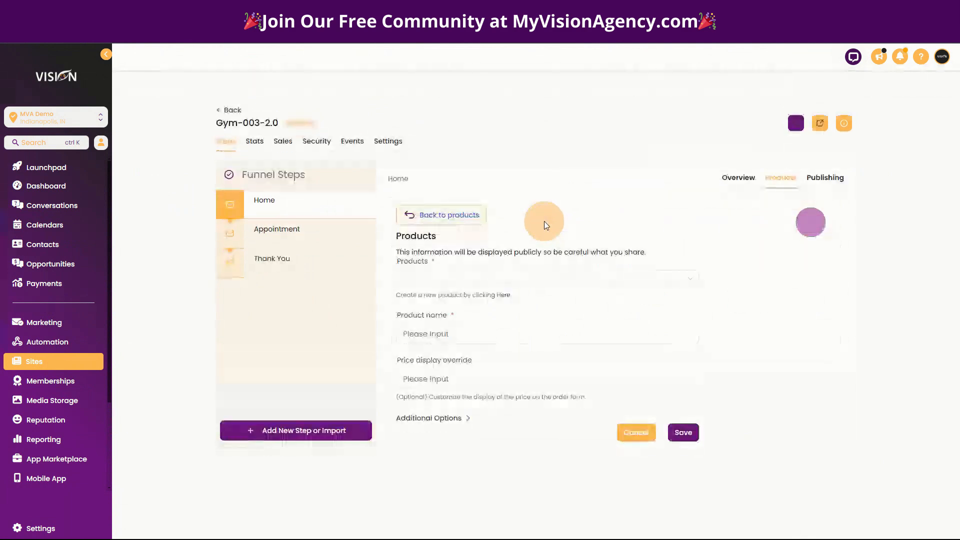
pyautogui.click(412, 260)
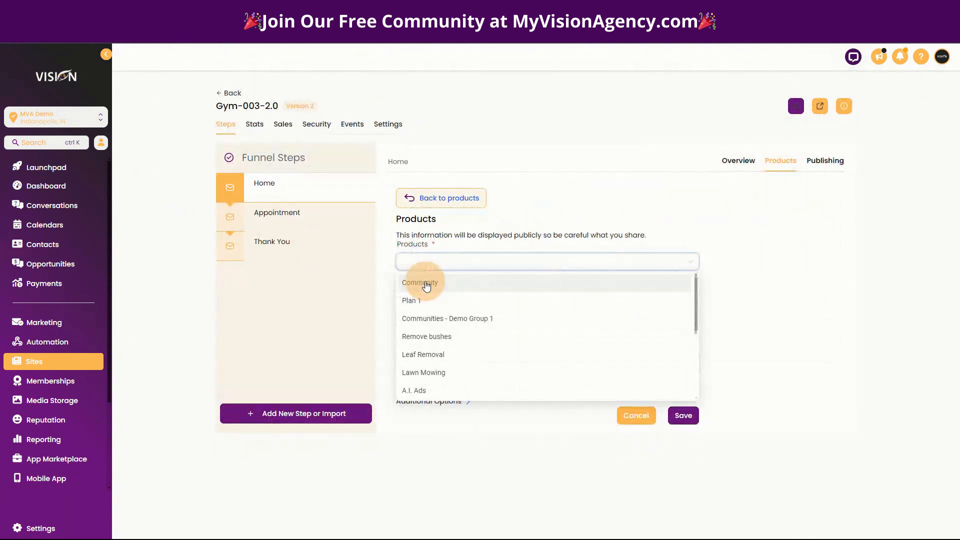
pyautogui.click(426, 284)
pyautogui.click(431, 311)
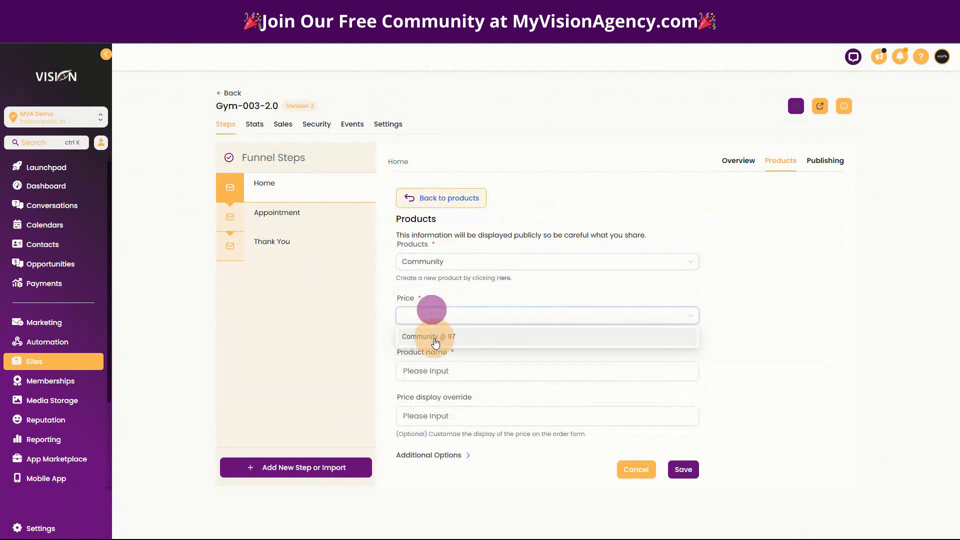
pyautogui.click(433, 338)
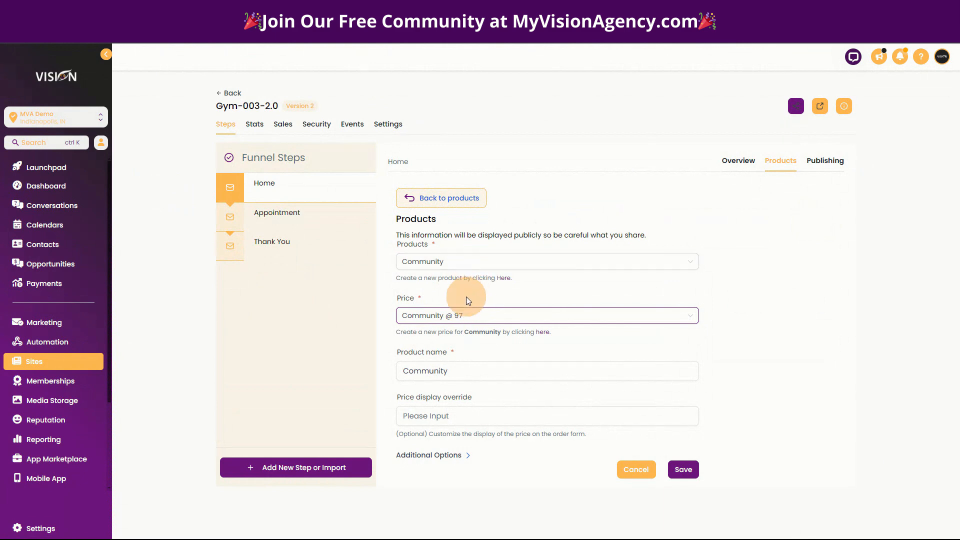
pyautogui.click(464, 369)
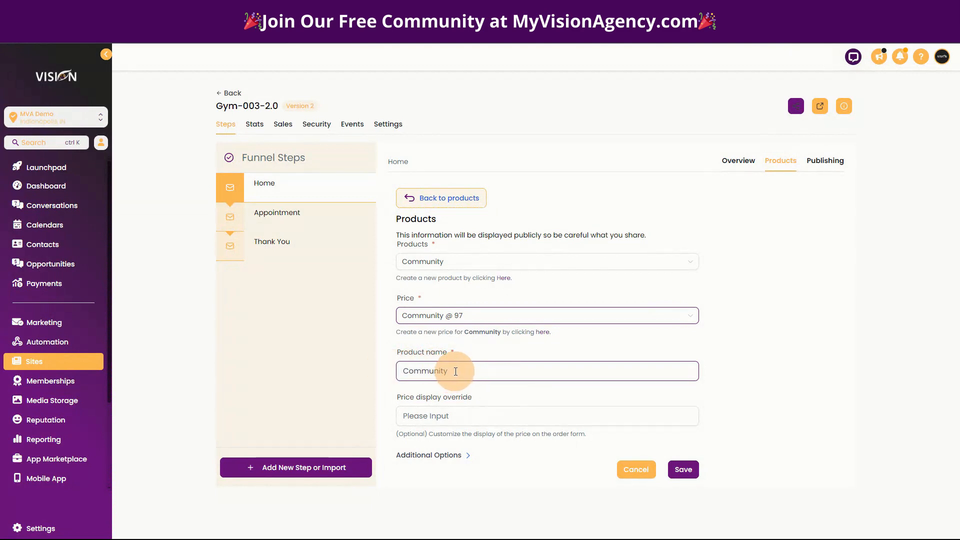
pyautogui.click(442, 416)
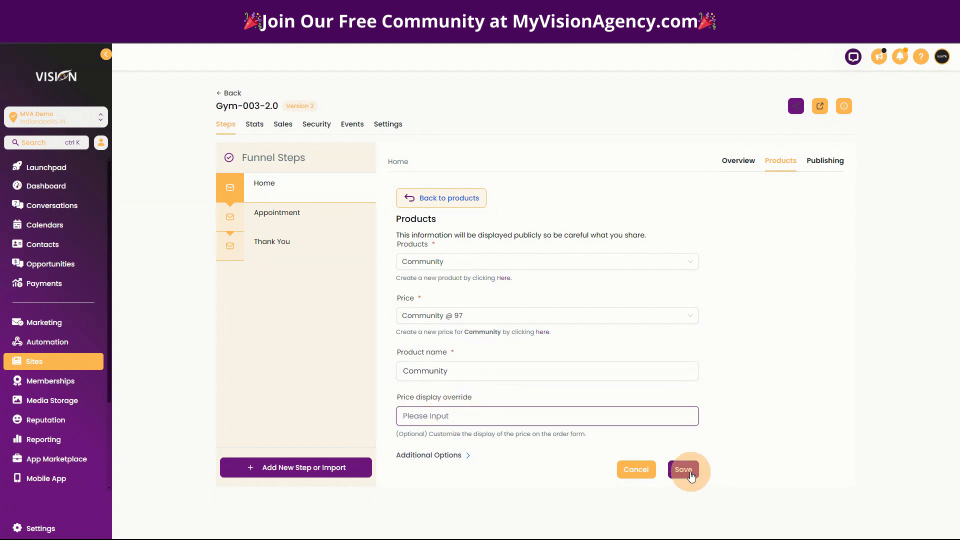
pyautogui.click(684, 469)
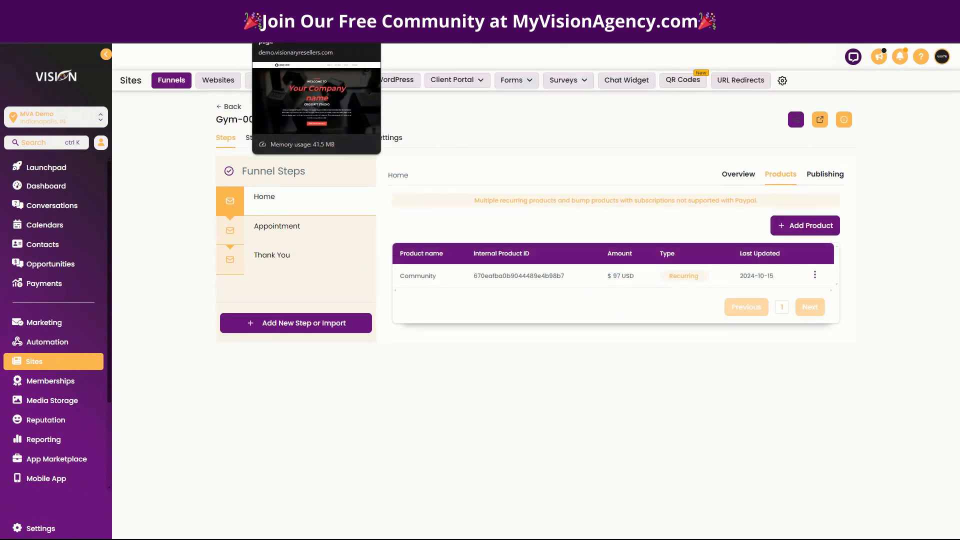
# Reload the live Home page and check how the product is listed in its popup order form
pyautogui.click(295, 8)
pyautogui.click(45, 27)
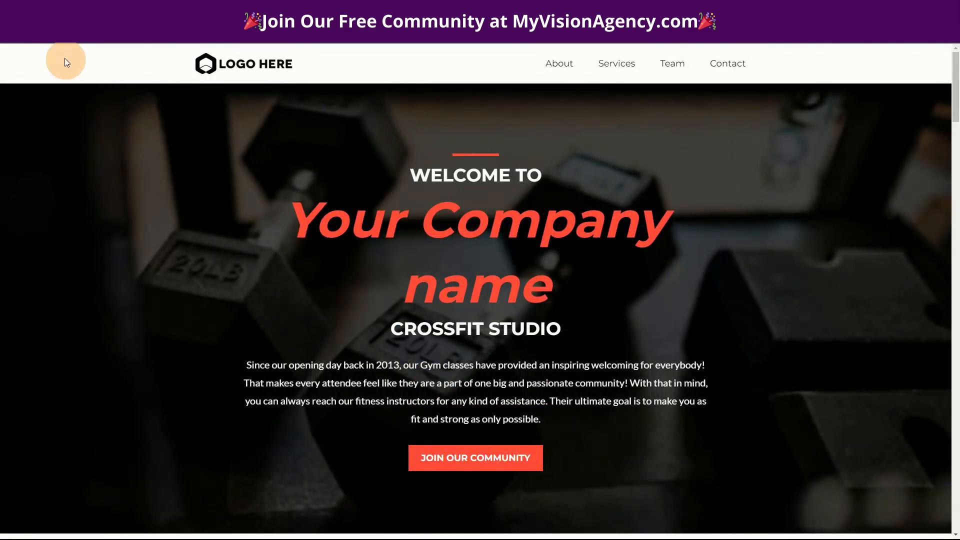
pyautogui.moveTo(30, 35)
pyautogui.scroll(-3, 596, 400)
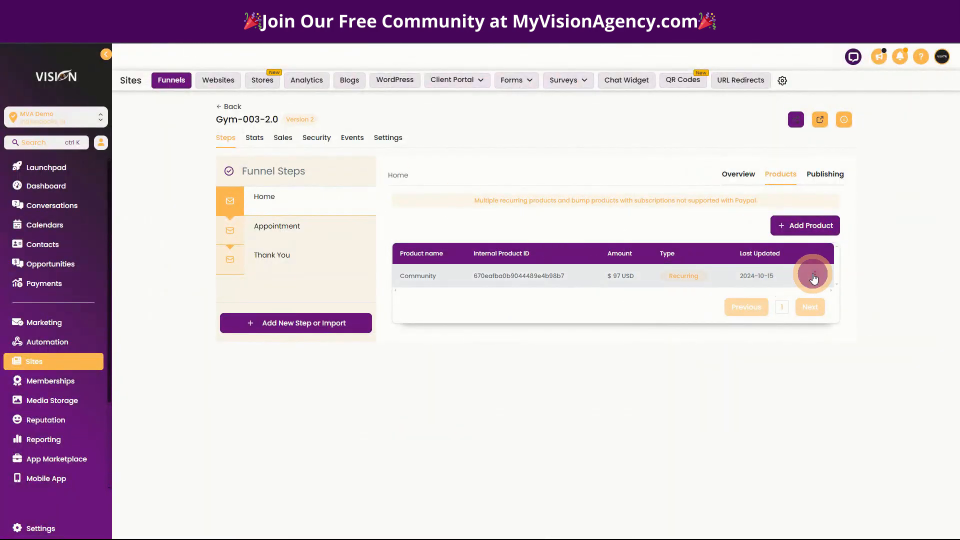
# Edit the Home step's Community product, set its price display override to $97/m, and save it
pyautogui.click(814, 276)
pyautogui.click(807, 235)
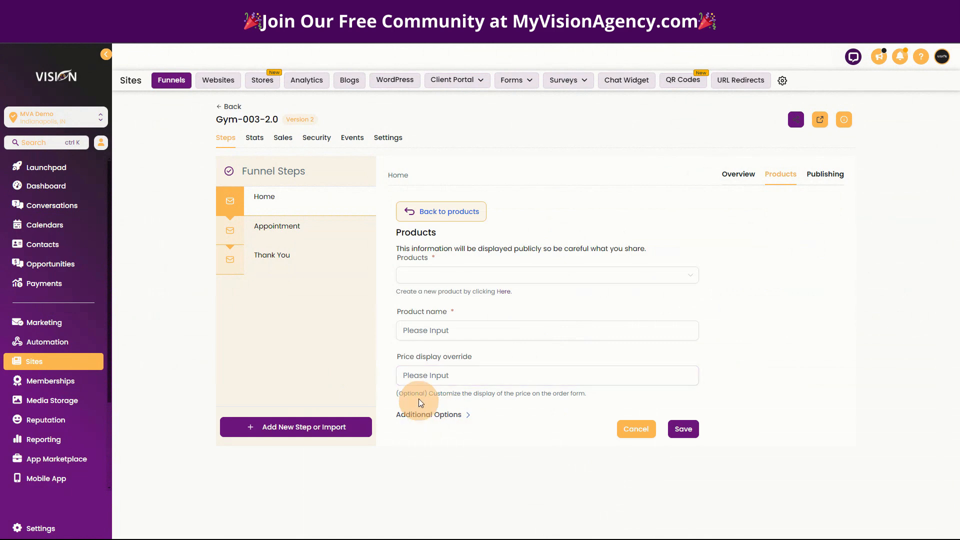
pyautogui.click(453, 429)
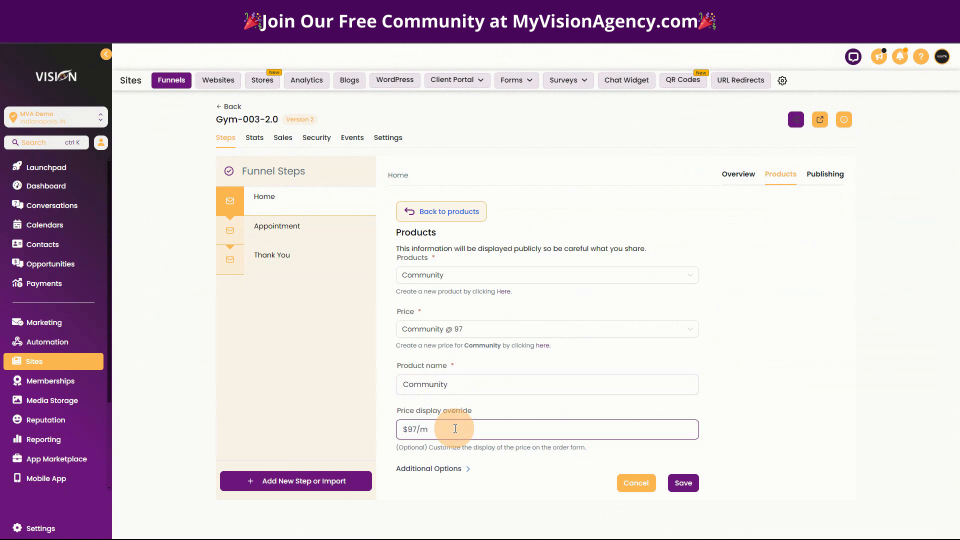
pyautogui.click(683, 483)
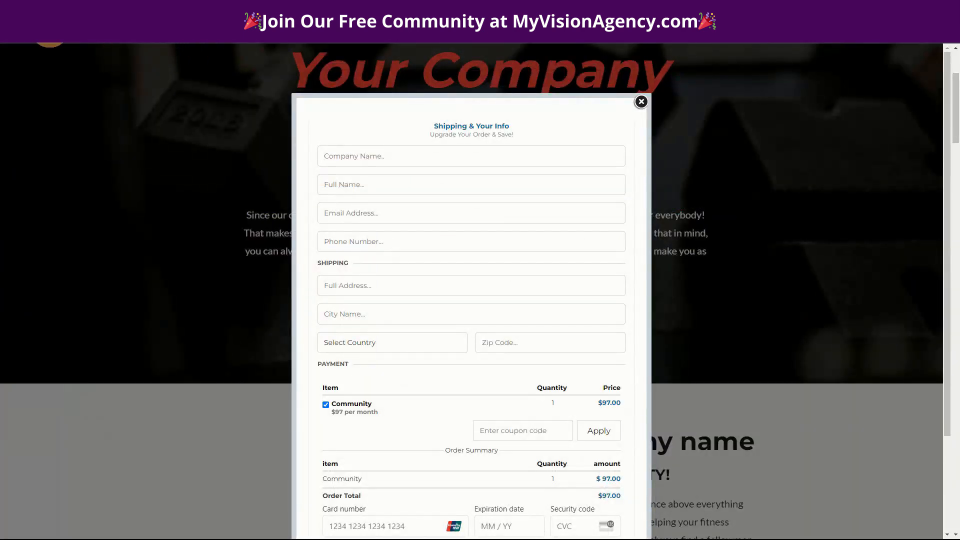
# Reload the live page, reopen the join popup, and check the price display and the Community item's checkbox in the order form
pyautogui.click(220, 122)
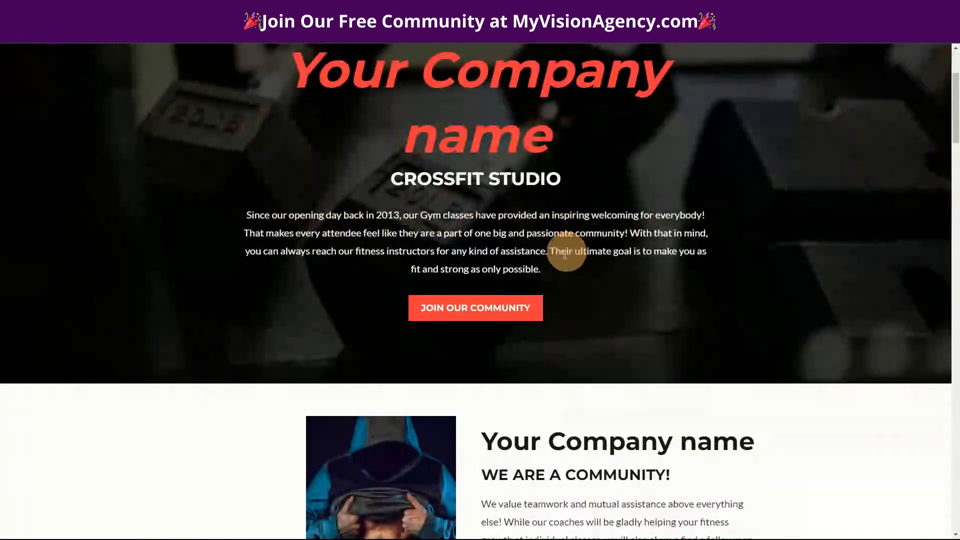
pyautogui.click(479, 315)
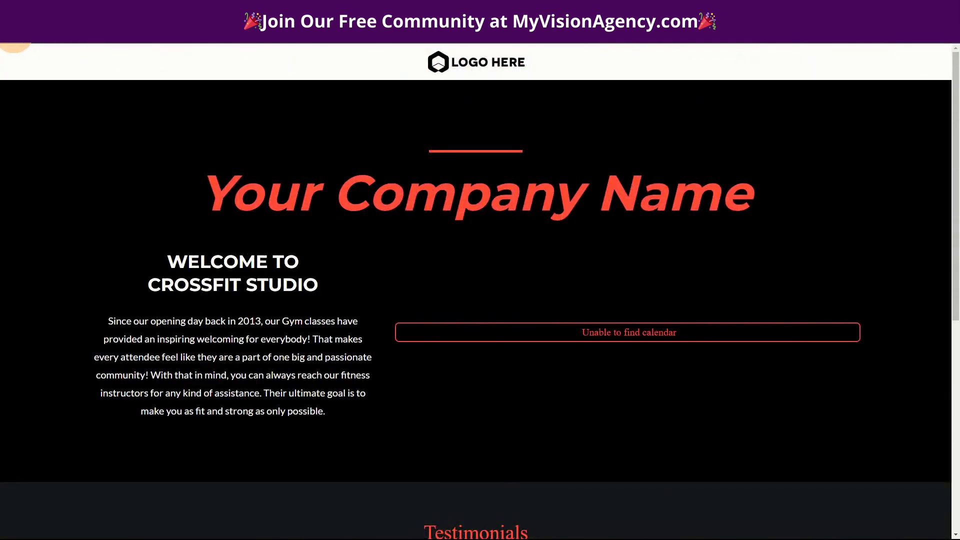
pyautogui.click(9, 29)
pyautogui.scroll(-3, 196, 190)
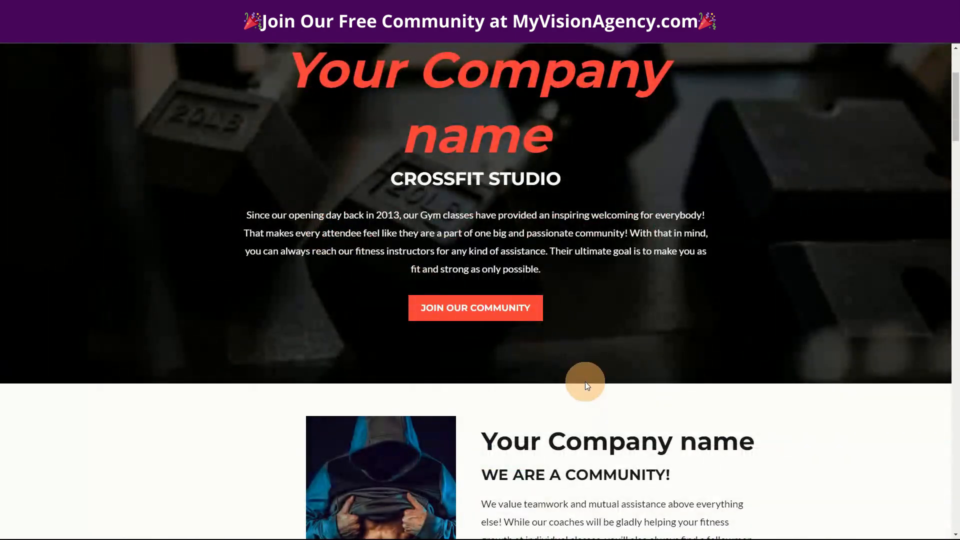
pyautogui.scroll(-20, 475, 431)
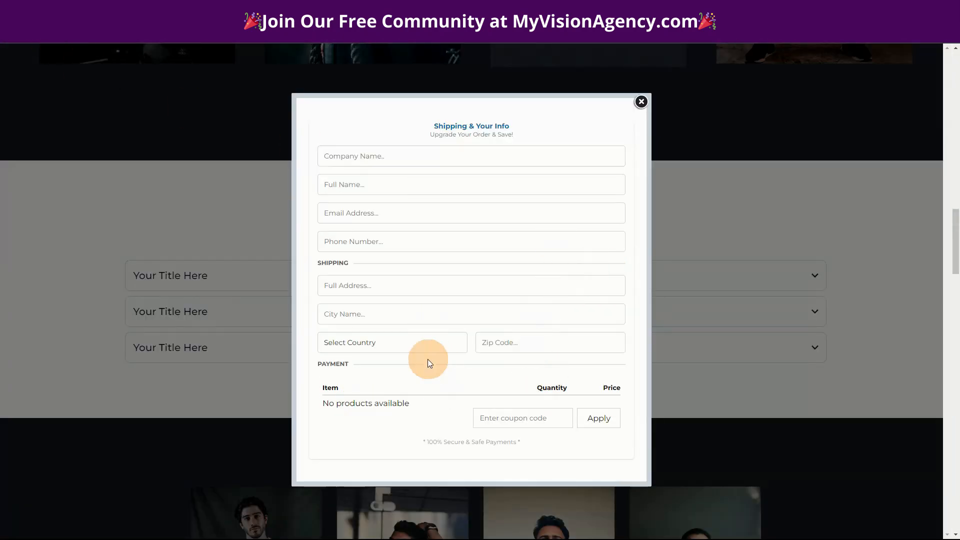
pyautogui.scroll(-3, 413, 397)
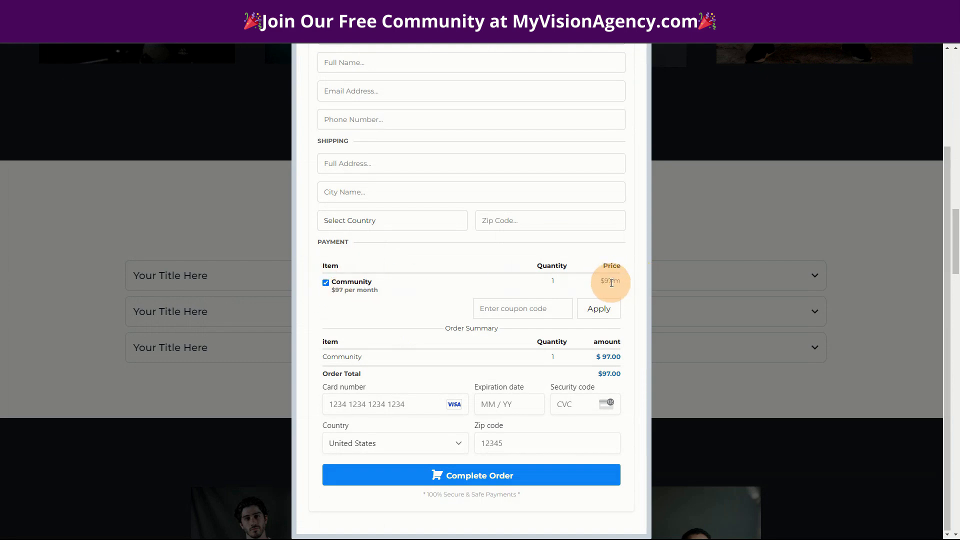
pyautogui.click(325, 284)
pyautogui.click(326, 283)
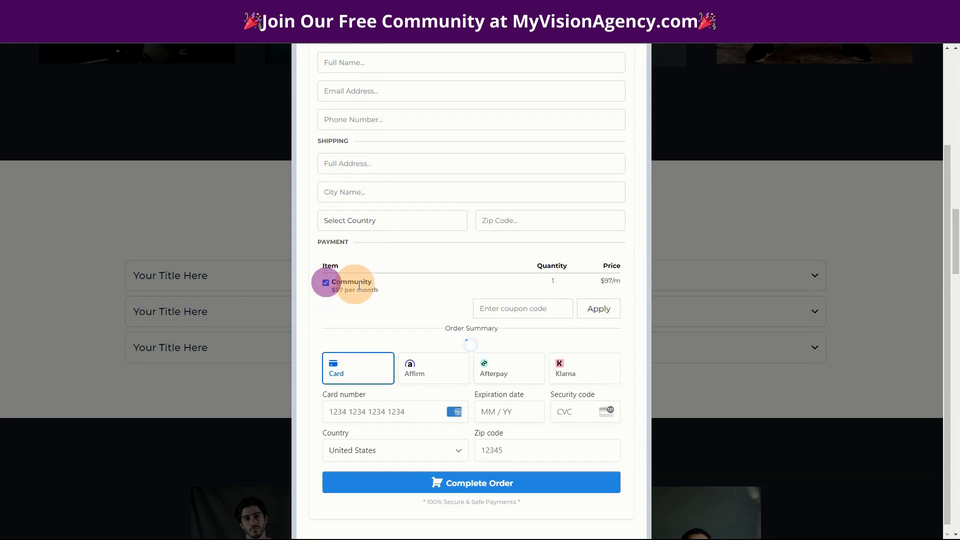
pyautogui.click(326, 282)
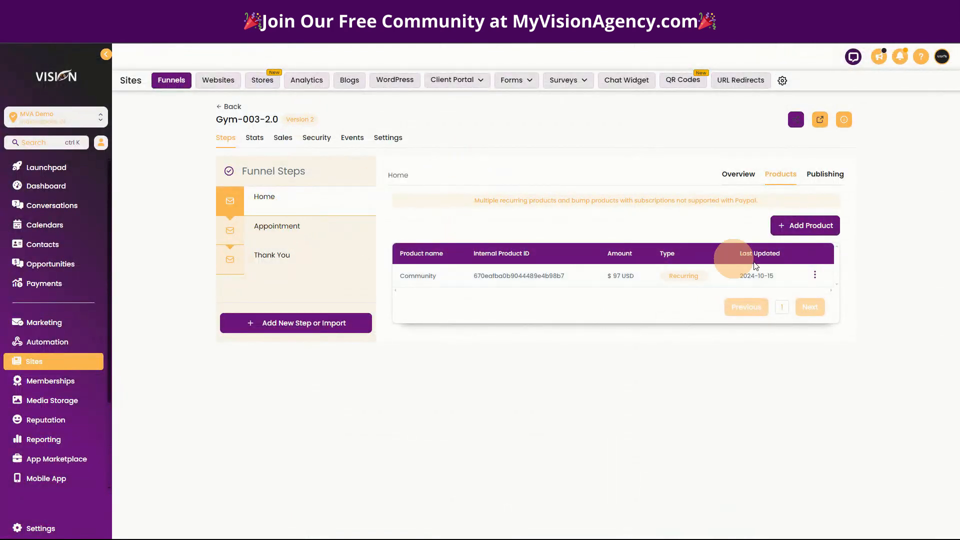
# Reopen the Home step's page in the editor and open its popup for editing
pyautogui.click(739, 175)
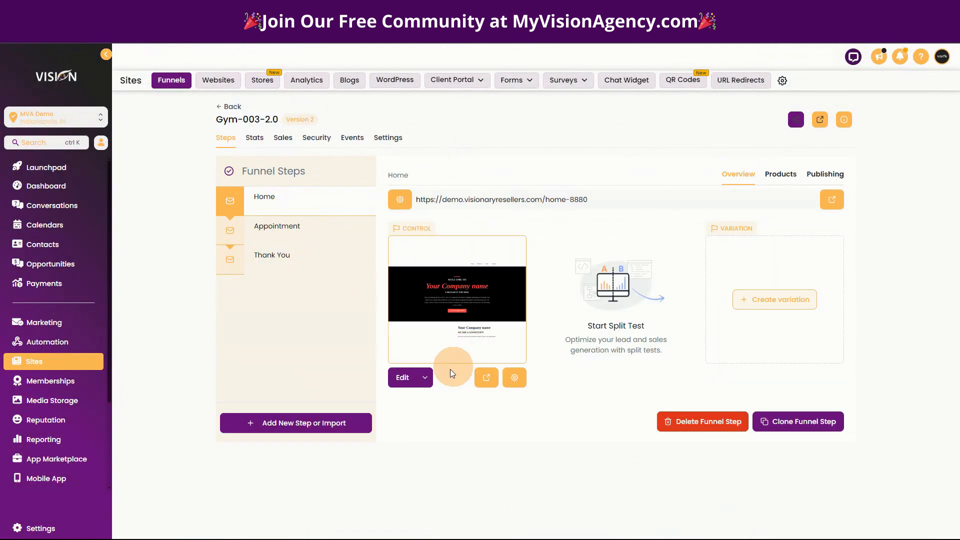
pyautogui.click(415, 376)
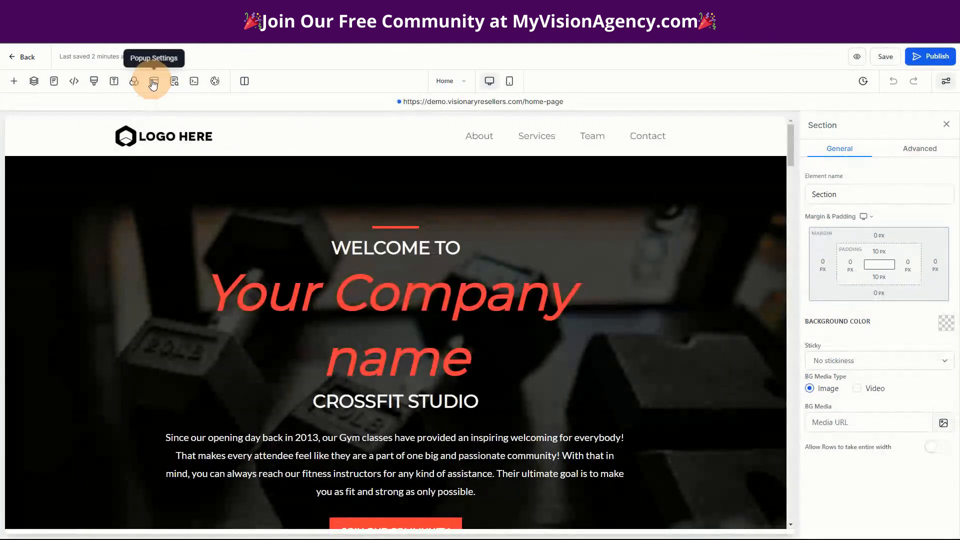
pyautogui.click(155, 83)
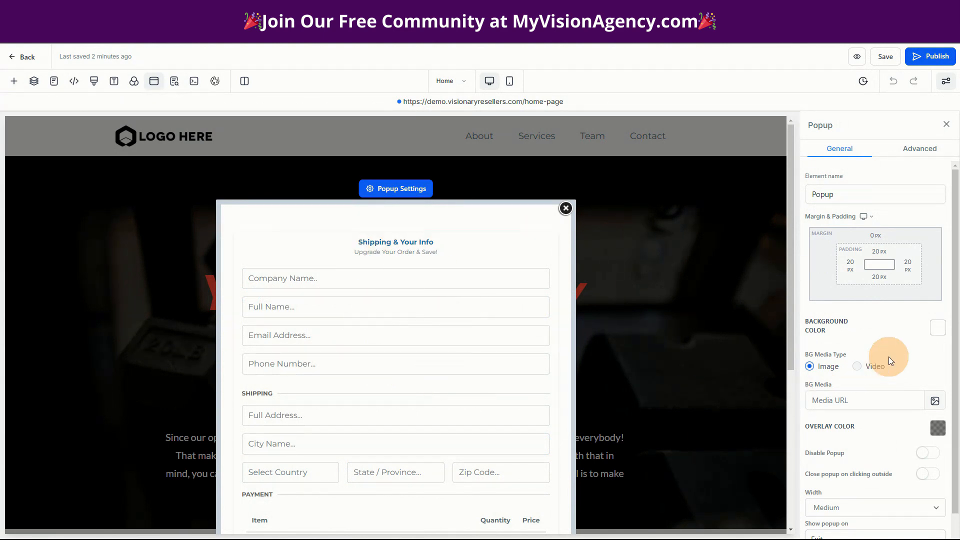
# Review the popup's general settings and its advanced shadow and border options
pyautogui.scroll(-1, 886, 337)
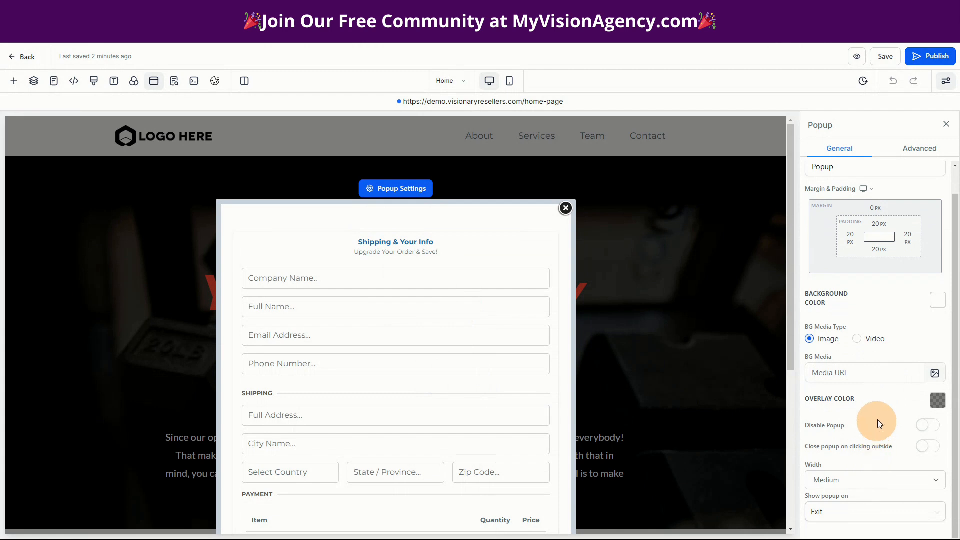
pyautogui.click(920, 150)
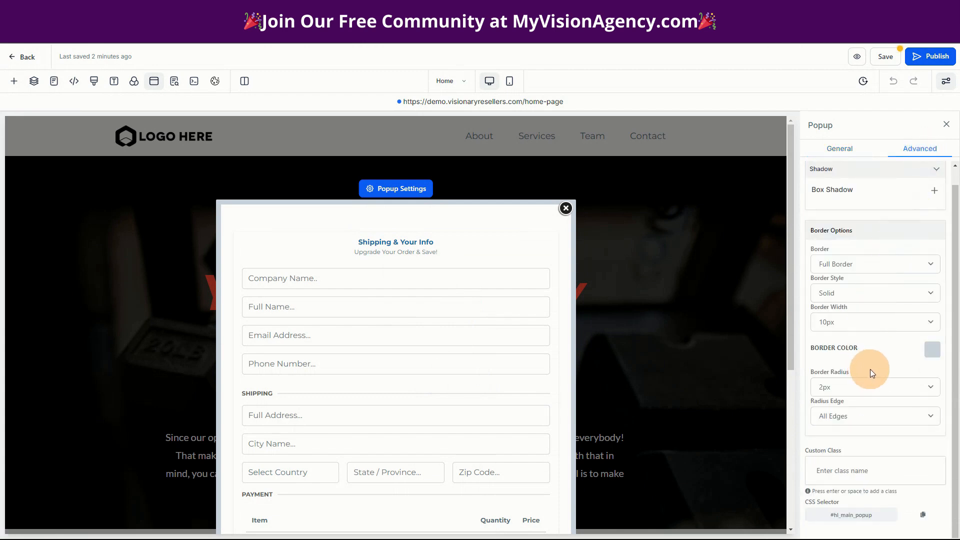
pyautogui.scroll(1, 874, 385)
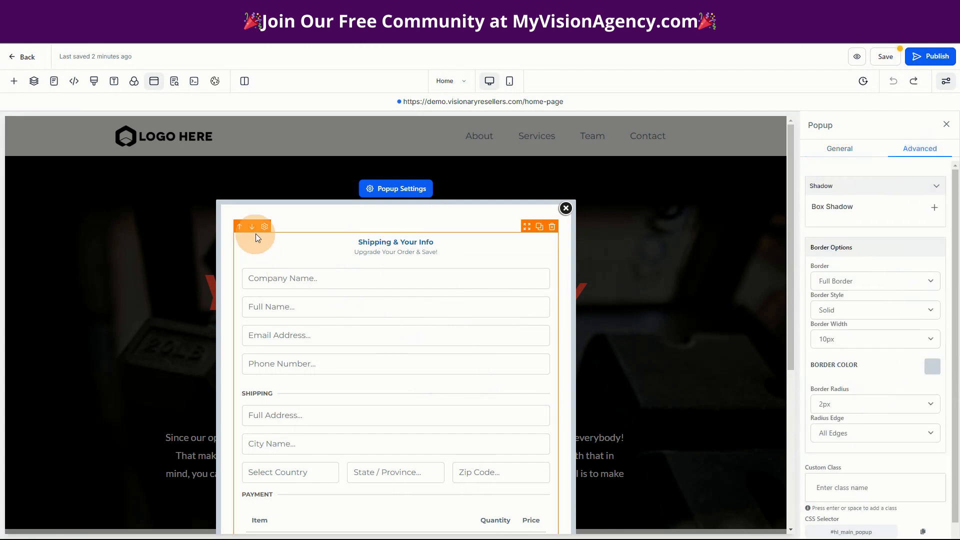
# Look through the One Step Order form's general settings and its advanced contact, shipping, main product, order bump and coupon options
pyautogui.click(265, 228)
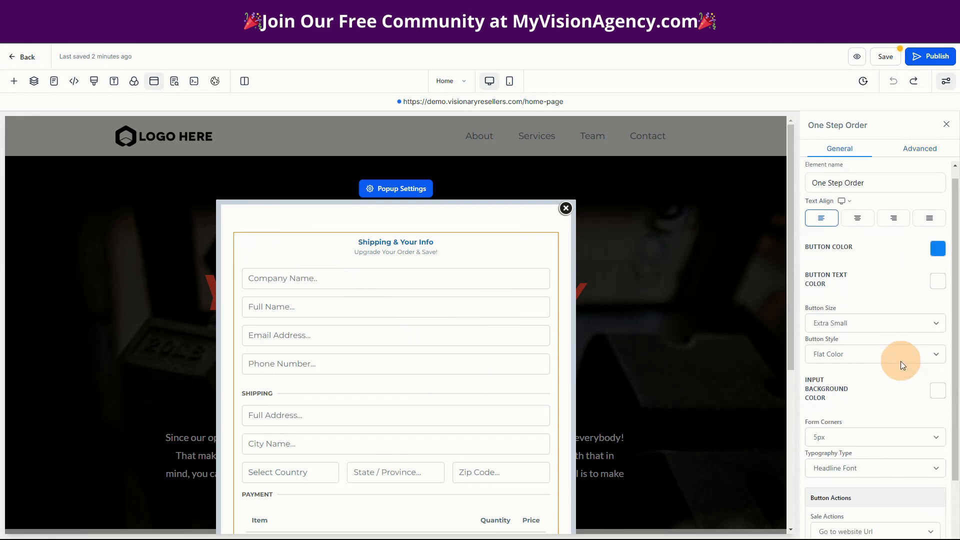
pyautogui.scroll(-2, 901, 361)
pyautogui.scroll(3, 883, 400)
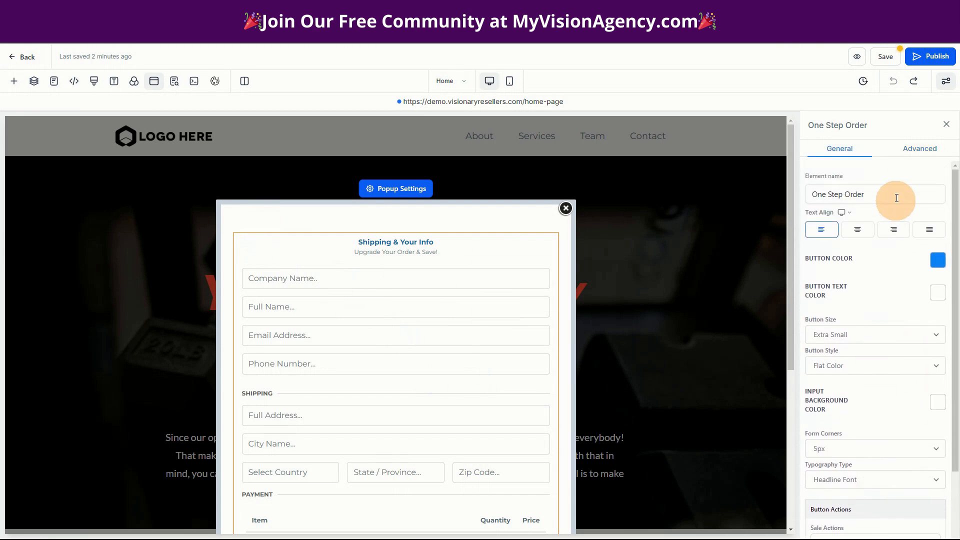
pyautogui.click(919, 148)
pyautogui.scroll(-1, 868, 395)
pyautogui.scroll(-10, 870, 400)
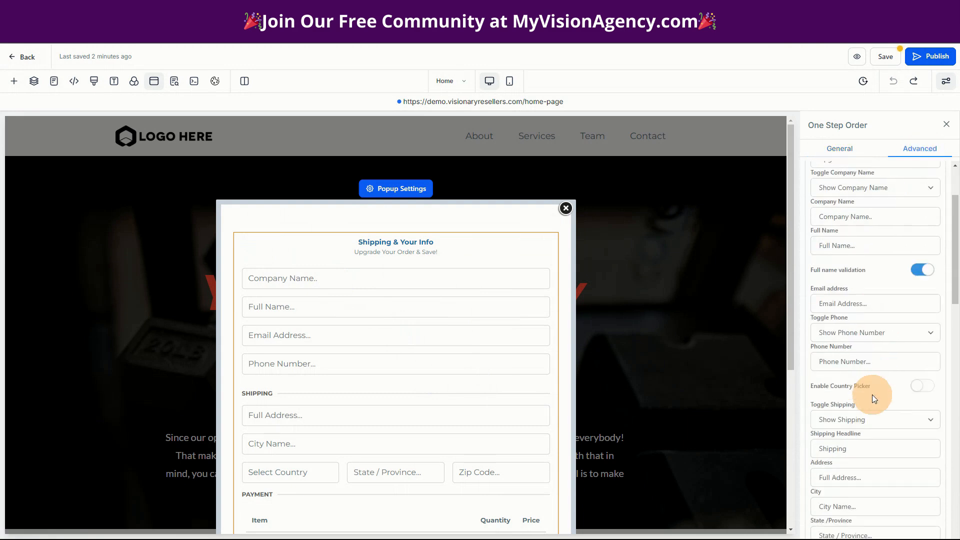
pyautogui.scroll(-2, 886, 448)
pyautogui.click(923, 276)
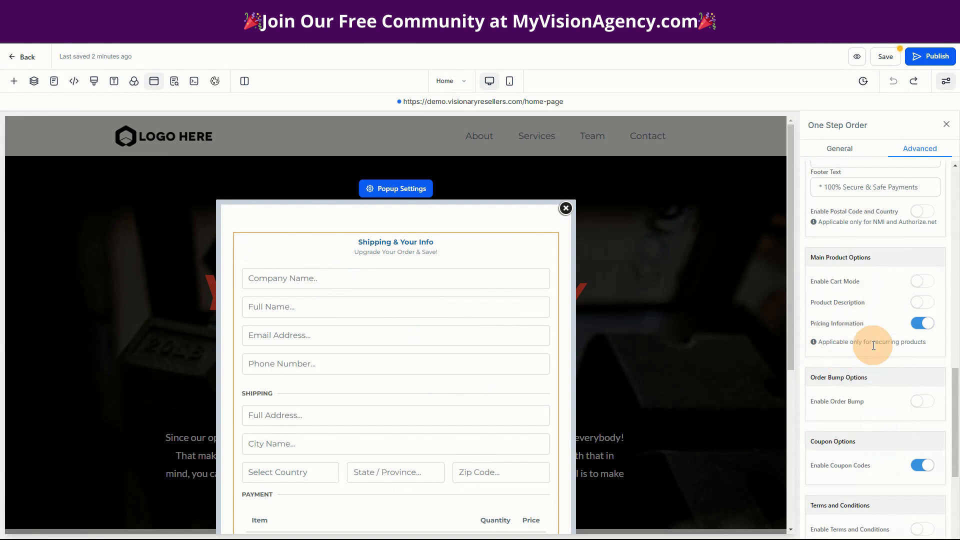
pyautogui.click(919, 325)
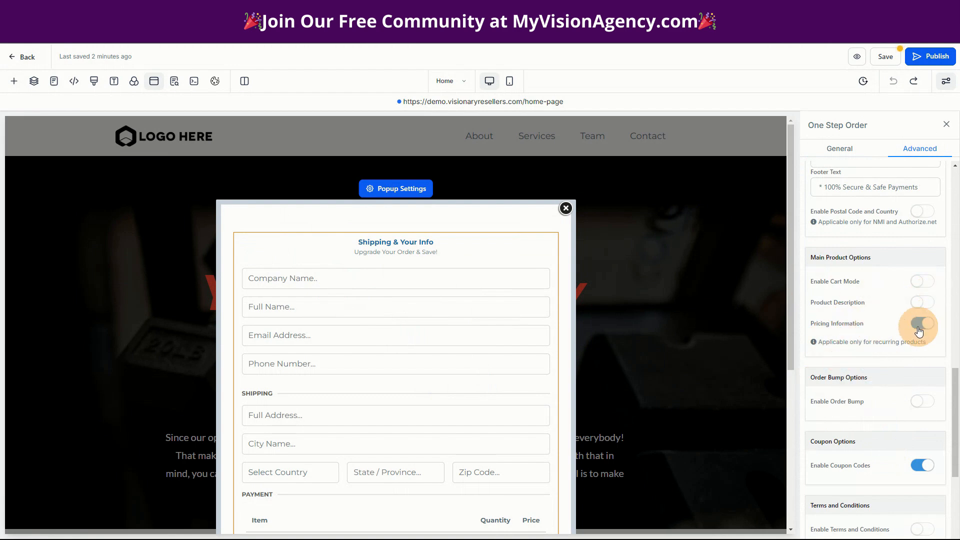
pyautogui.scroll(-3, 879, 484)
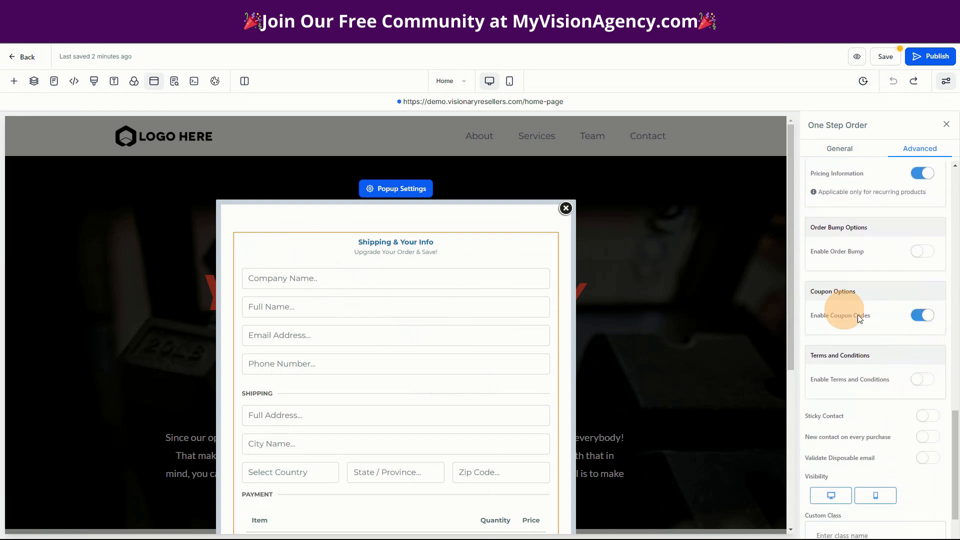
# Enable terms and conditions on the One Step Order form and select the linked wording in the agreement text
pyautogui.click(867, 437)
pyautogui.scroll(-2, 878, 430)
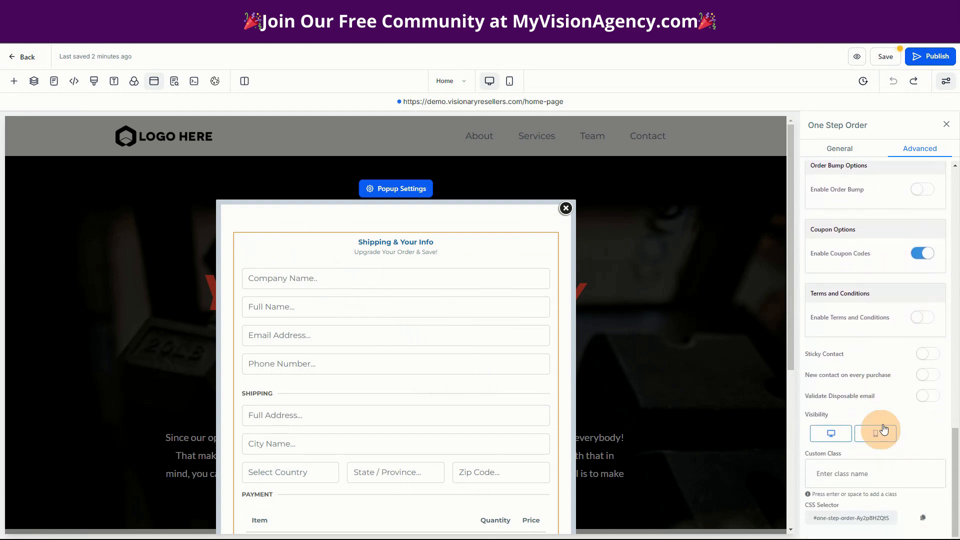
pyautogui.click(922, 324)
pyautogui.click(922, 318)
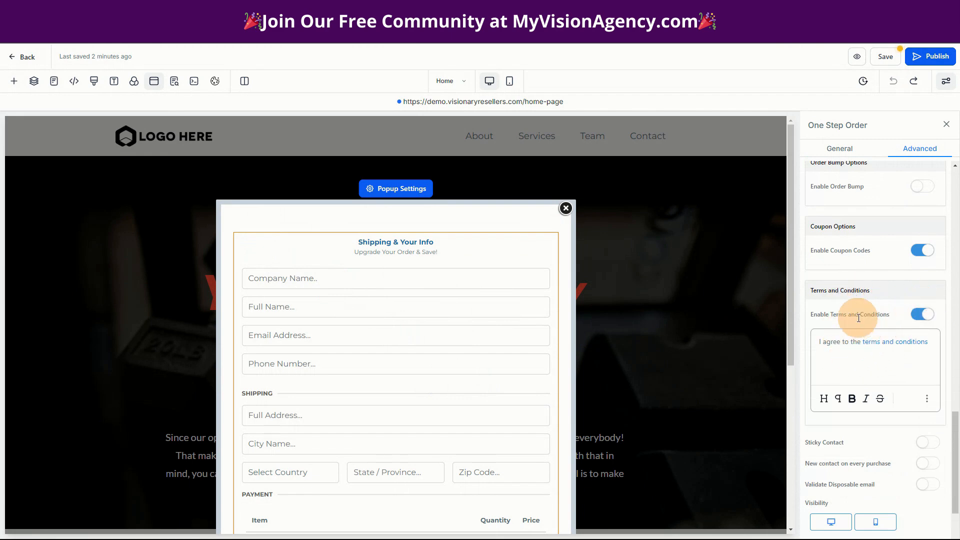
pyautogui.click(920, 316)
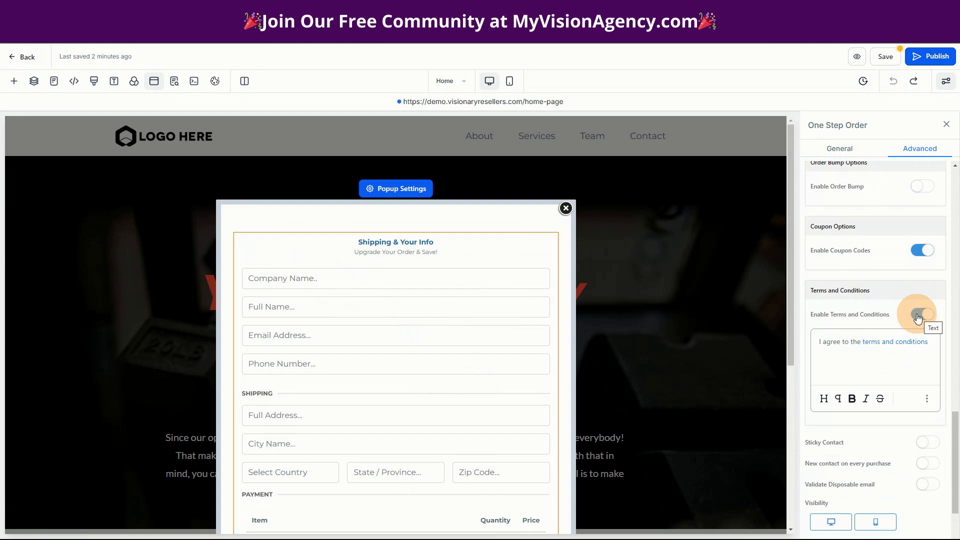
pyautogui.click(919, 316)
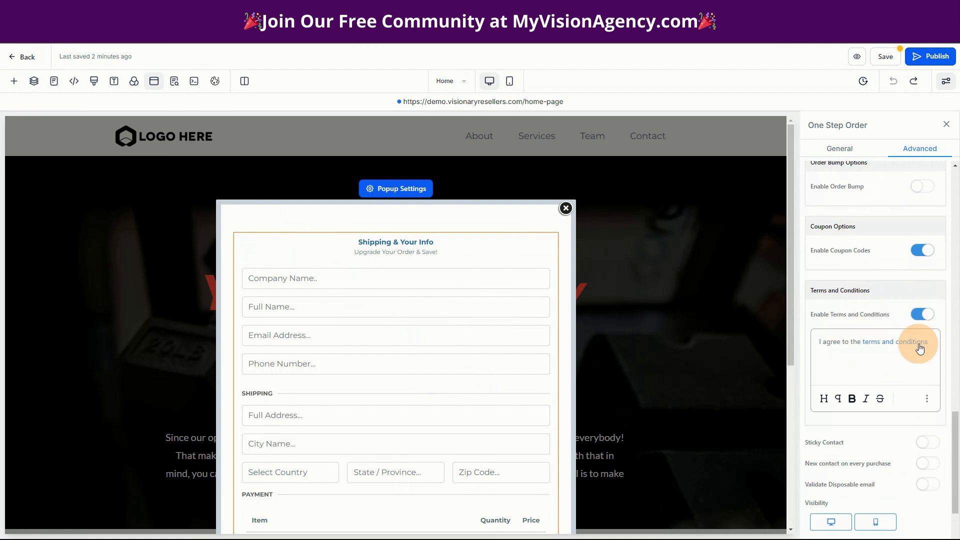
pyautogui.moveTo(934, 342); pyautogui.dragTo(856, 342)
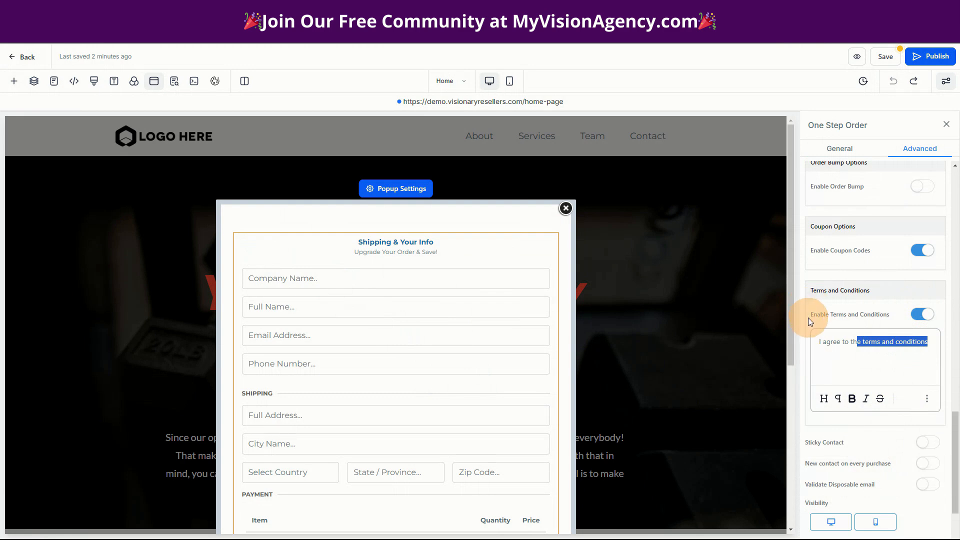
# Check the agreement line near the end of the popup's order form, and save and publish the Home page
pyautogui.scroll(-4, 464, 466)
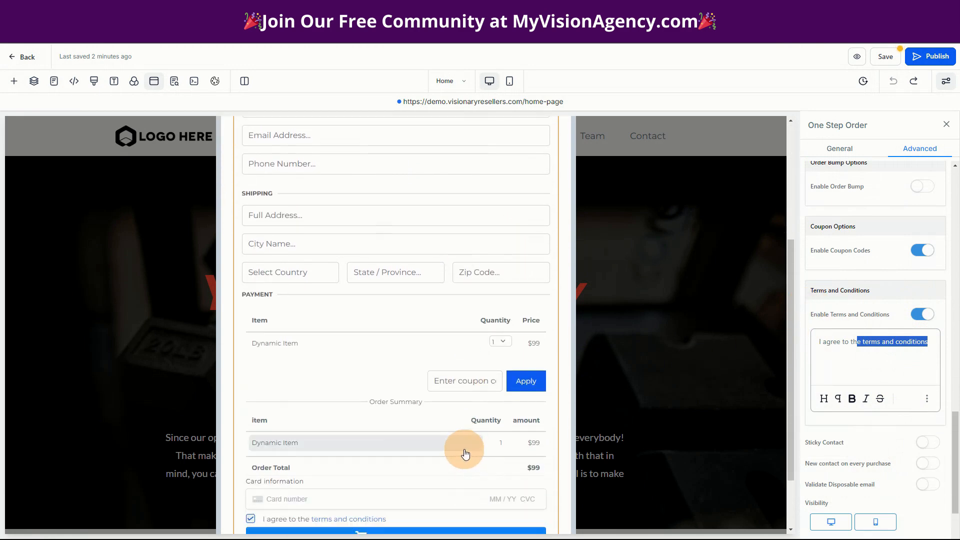
pyautogui.scroll(-2, 465, 453)
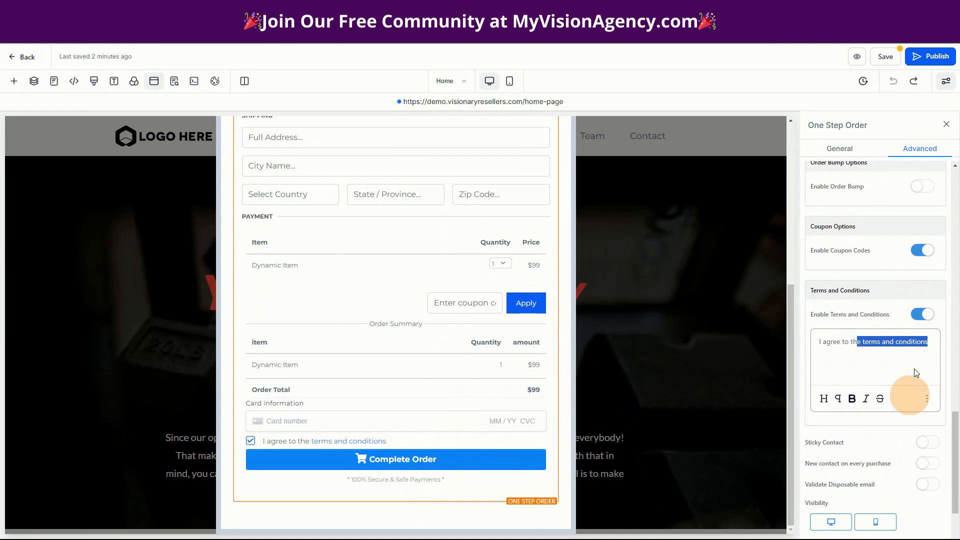
pyautogui.click(885, 56)
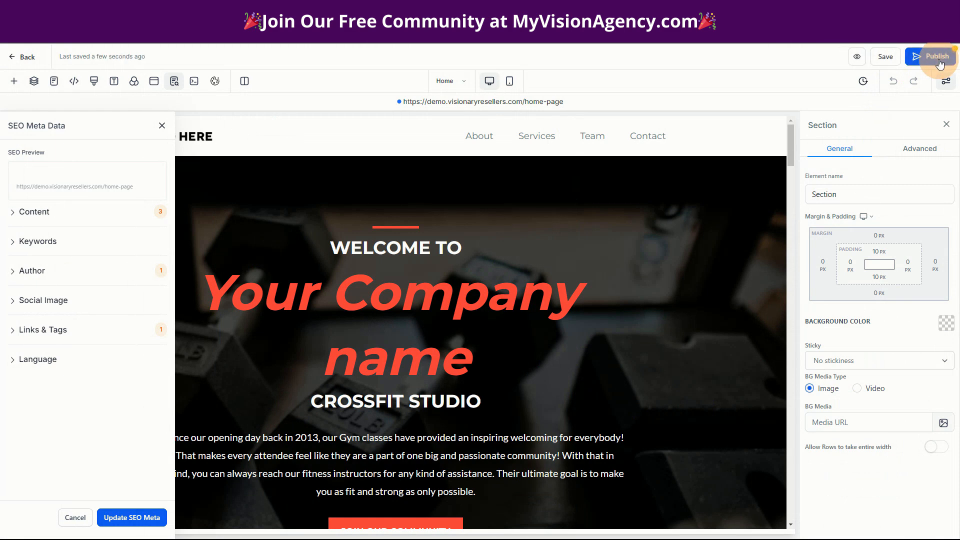
pyautogui.click(935, 56)
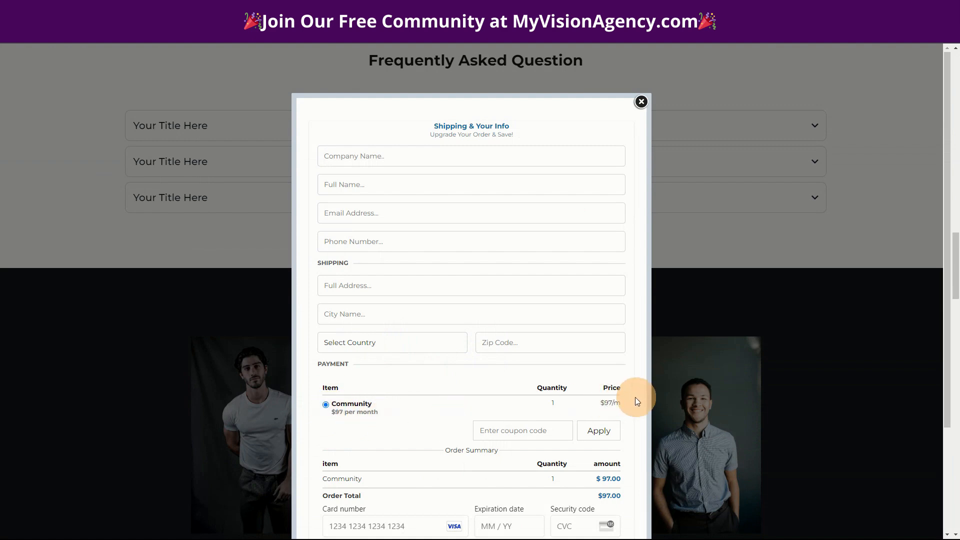
# Check the Community item, order summary, payment fields and terms checkbox in the live page's popup order form
pyautogui.scroll(-3, 469, 407)
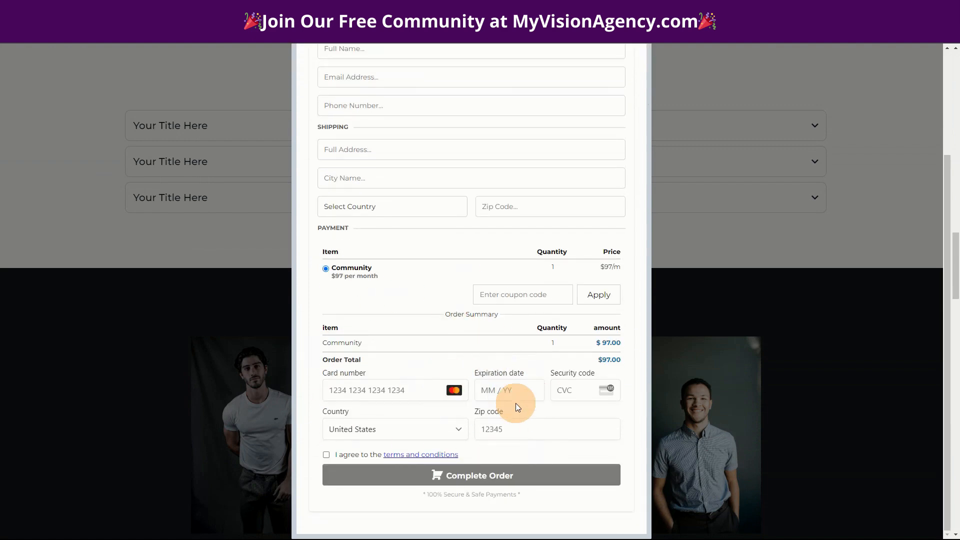
pyautogui.scroll(2, 521, 420)
pyautogui.scroll(-2, 521, 421)
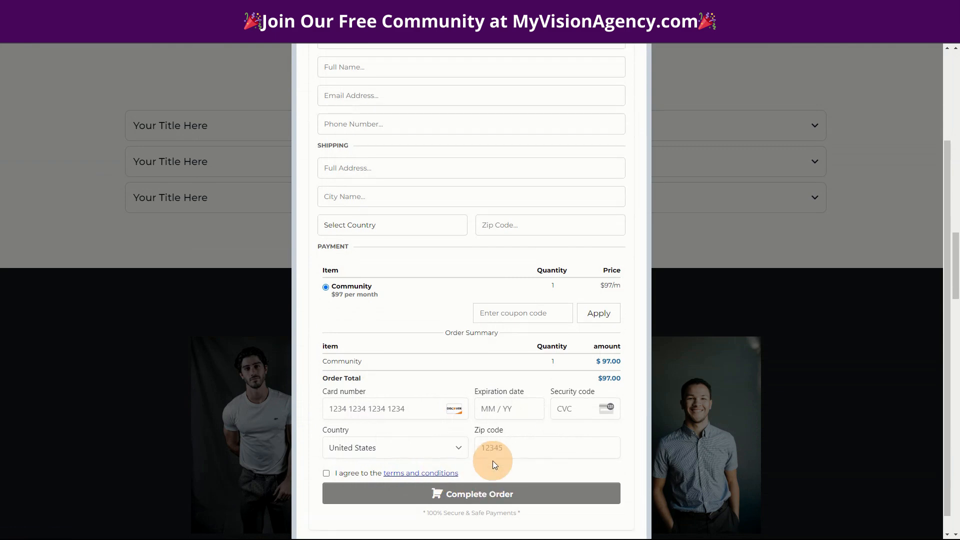
pyautogui.scroll(3, 493, 460)
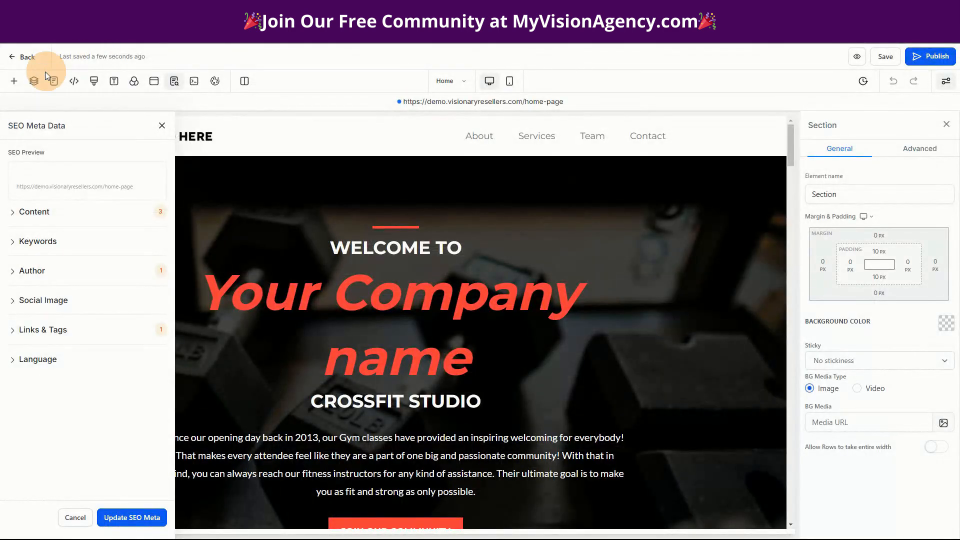
# Leave the page editor and start a new affiliate campaign in the marketing area's Affiliate Manager
pyautogui.click(27, 55)
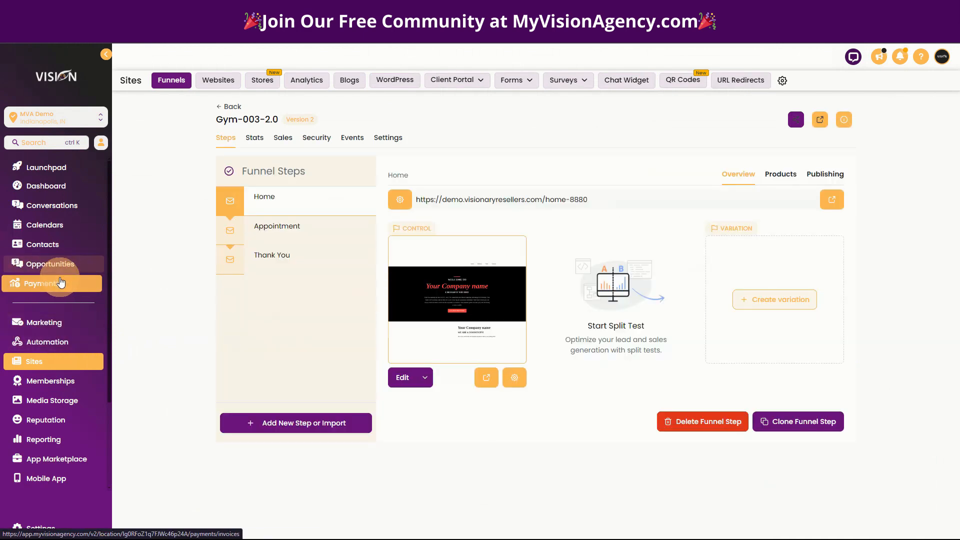
pyautogui.click(44, 323)
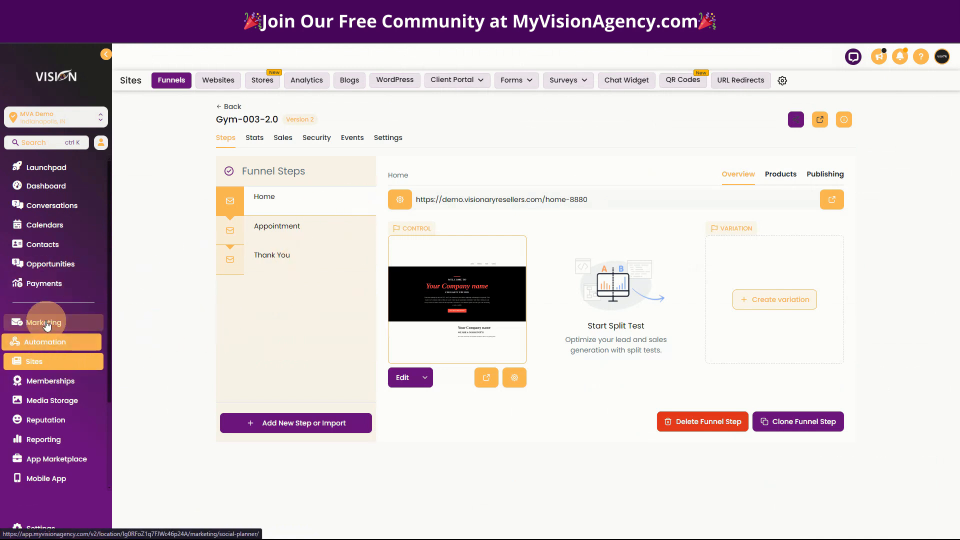
pyautogui.click(567, 85)
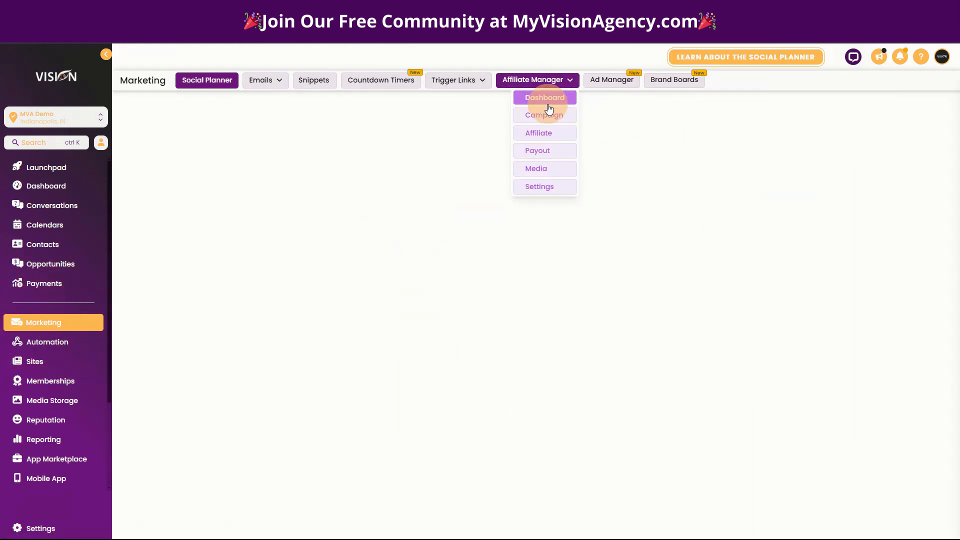
pyautogui.click(544, 115)
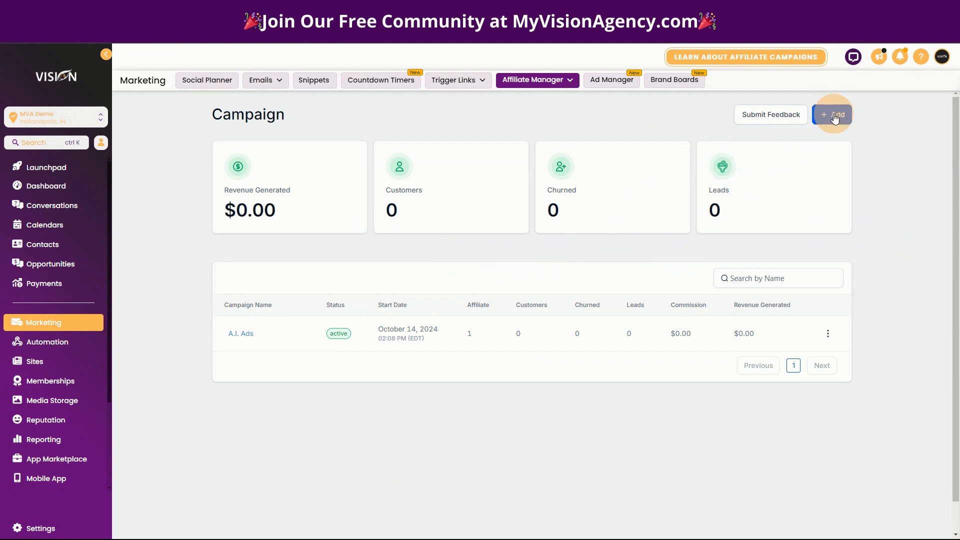
pyautogui.click(834, 116)
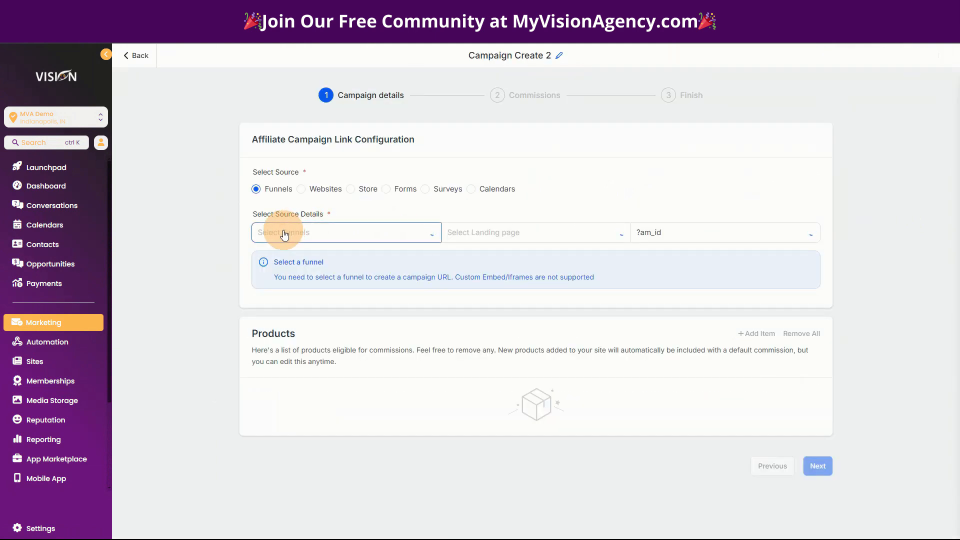
# Choose the Gym-003-2.0 funnel as the campaign source, check the eligible Community product, and continue to the commission settings
pyautogui.click(284, 235)
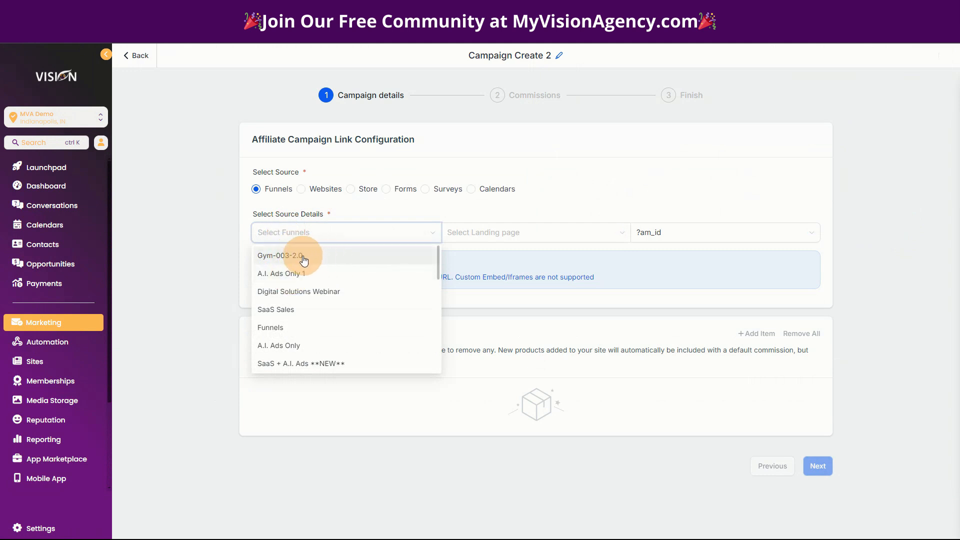
pyautogui.click(302, 256)
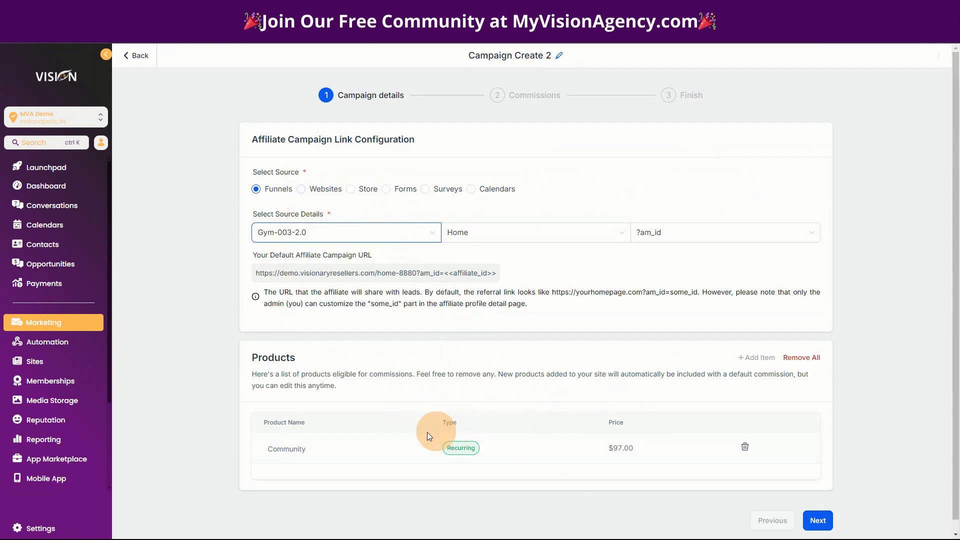
pyautogui.scroll(-1, 450, 435)
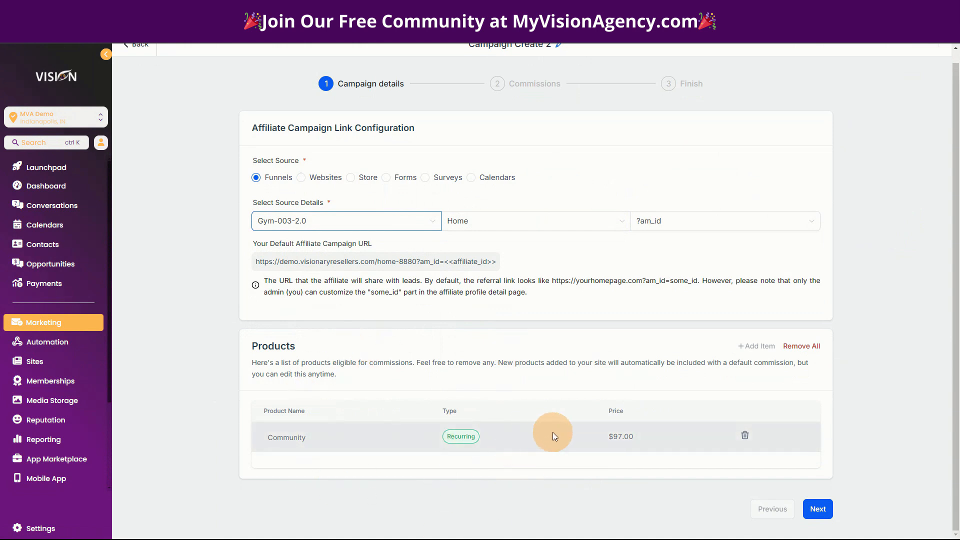
pyautogui.click(820, 510)
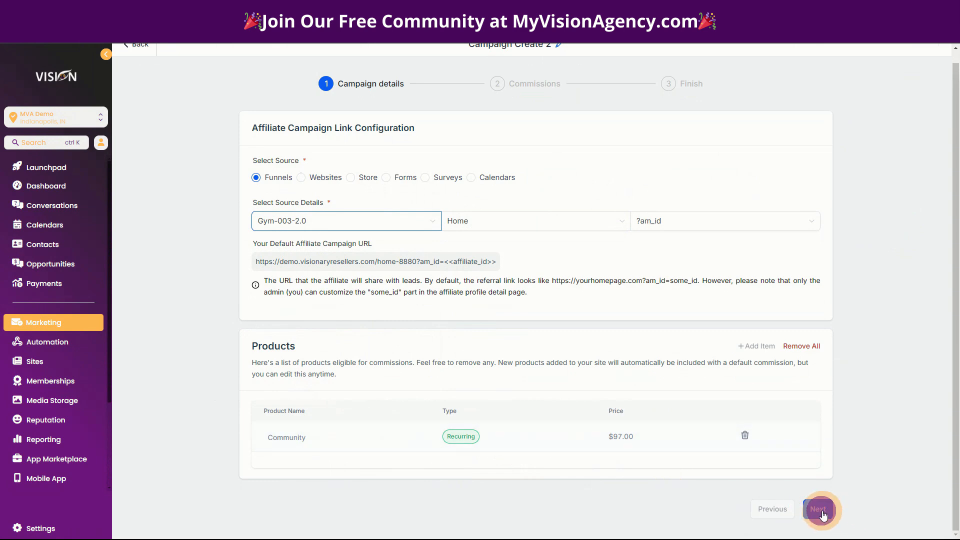
# Set the default commission for all products to 30%
pyautogui.click(312, 163)
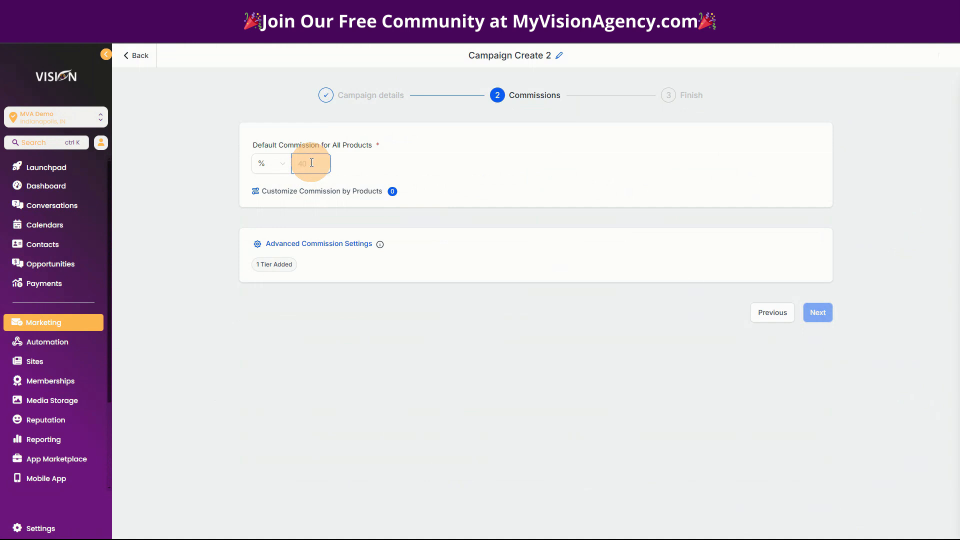
pyautogui.write('30')
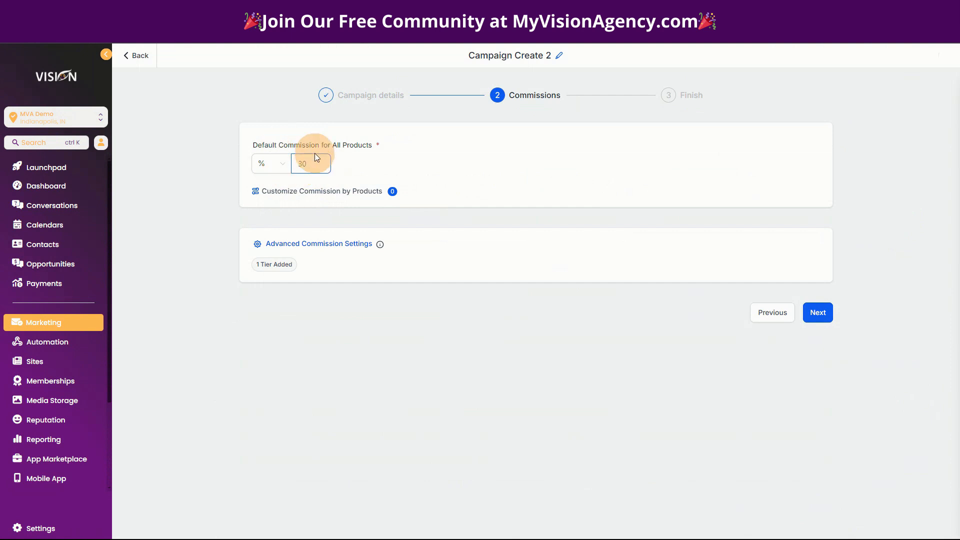
pyautogui.write('30')
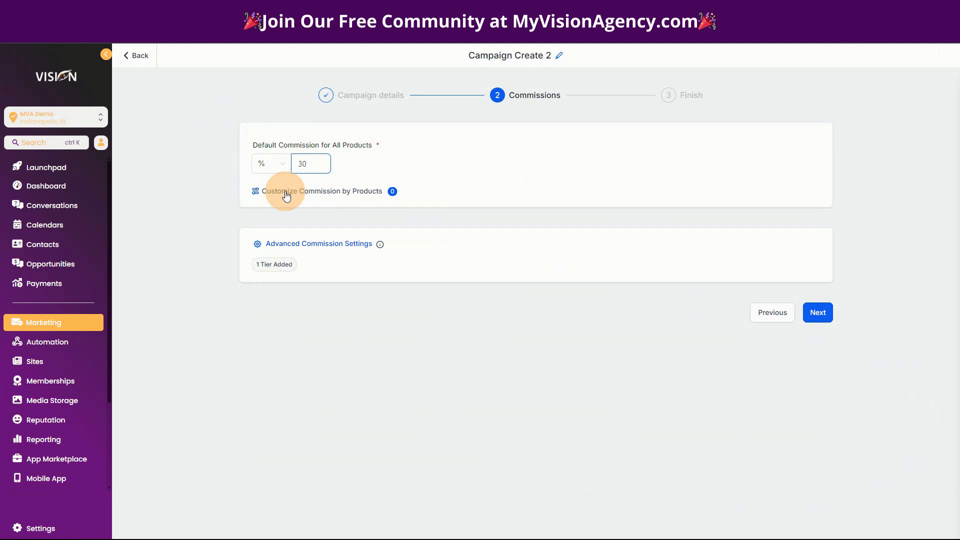
# Check the Community product's percentage and price in the per-product commission customization, and close it without saving
pyautogui.click(287, 193)
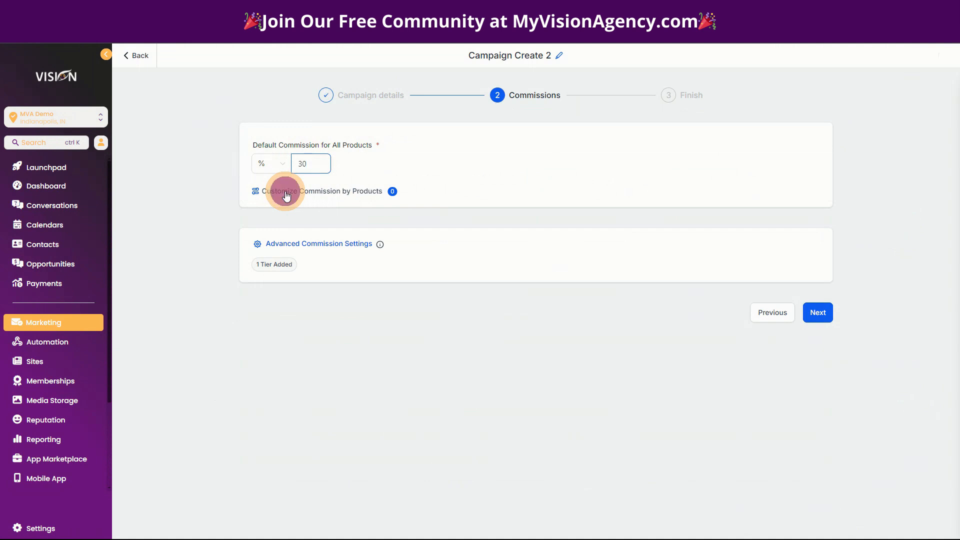
pyautogui.write('30')
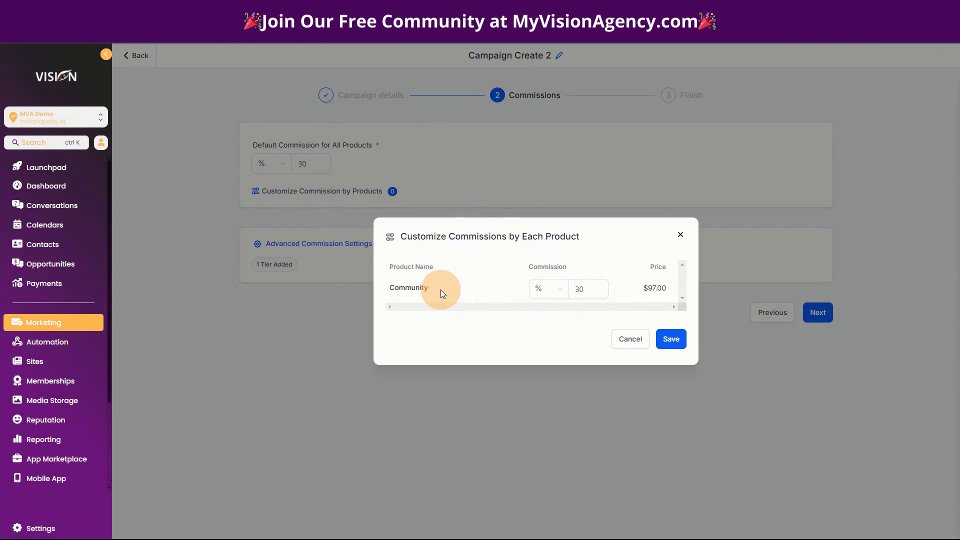
pyautogui.click(597, 295)
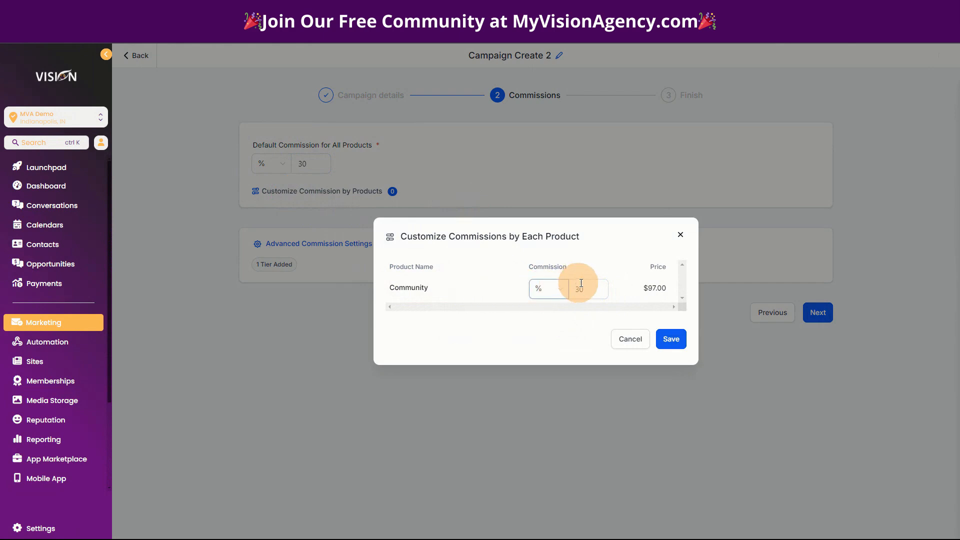
pyautogui.click(681, 234)
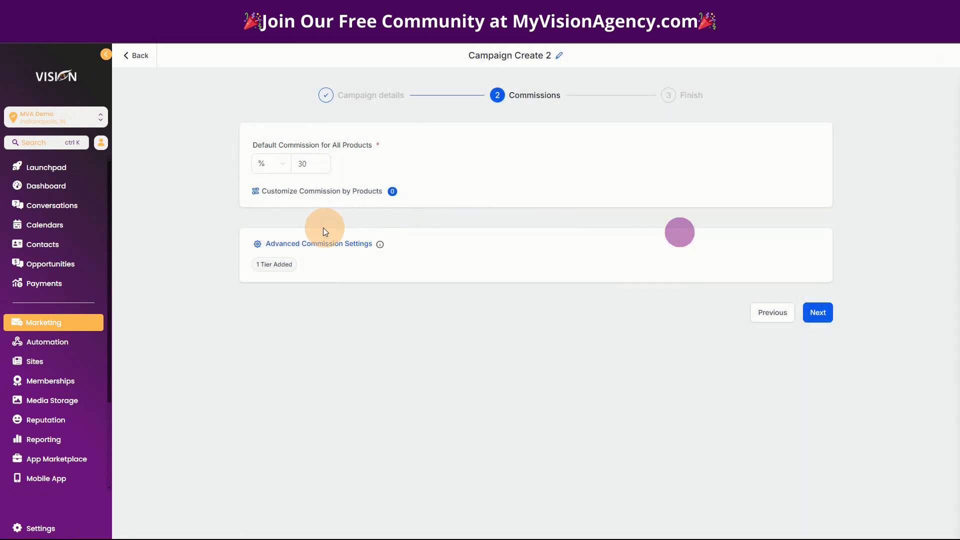
# Review the tier options in the advanced commission settings, save with 1 tier, and continue to the final campaign stage
pyautogui.click(302, 245)
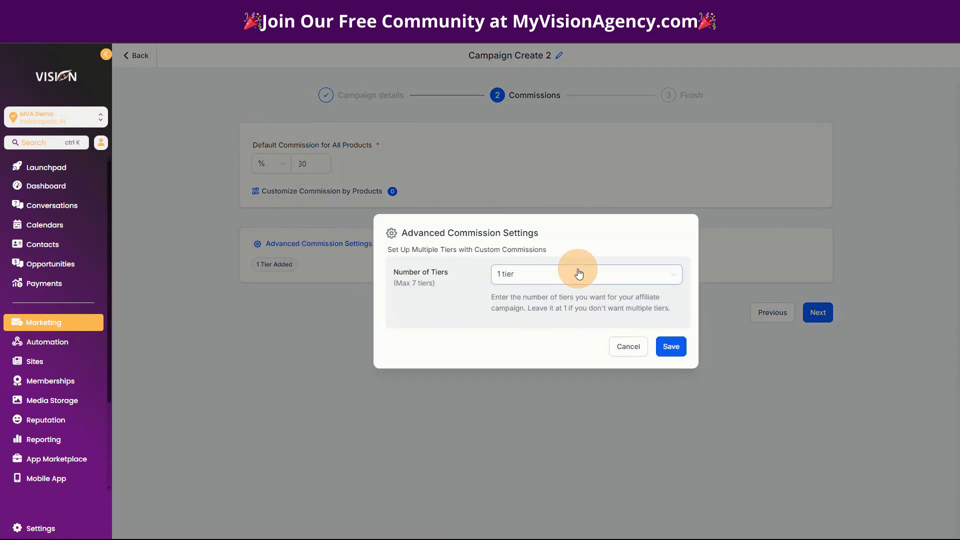
pyautogui.click(537, 277)
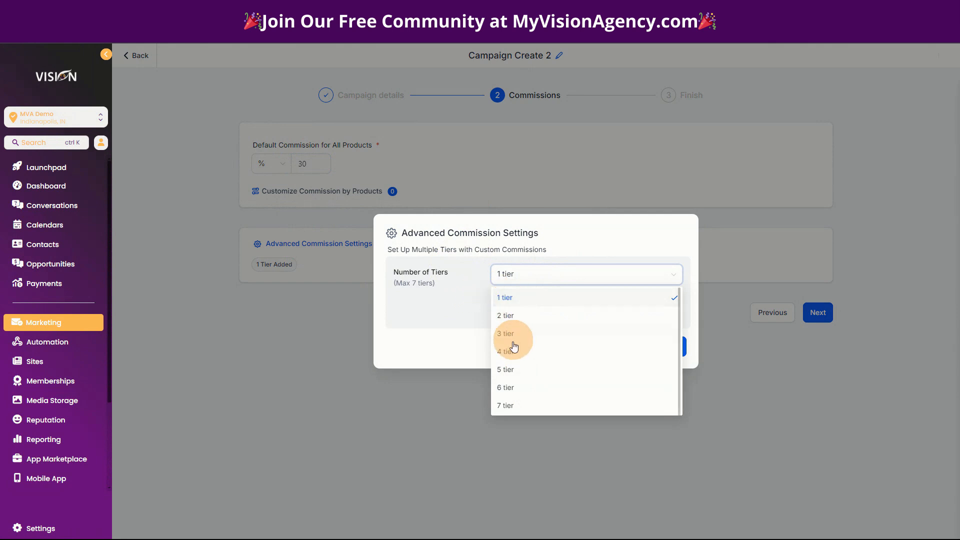
pyautogui.click(448, 268)
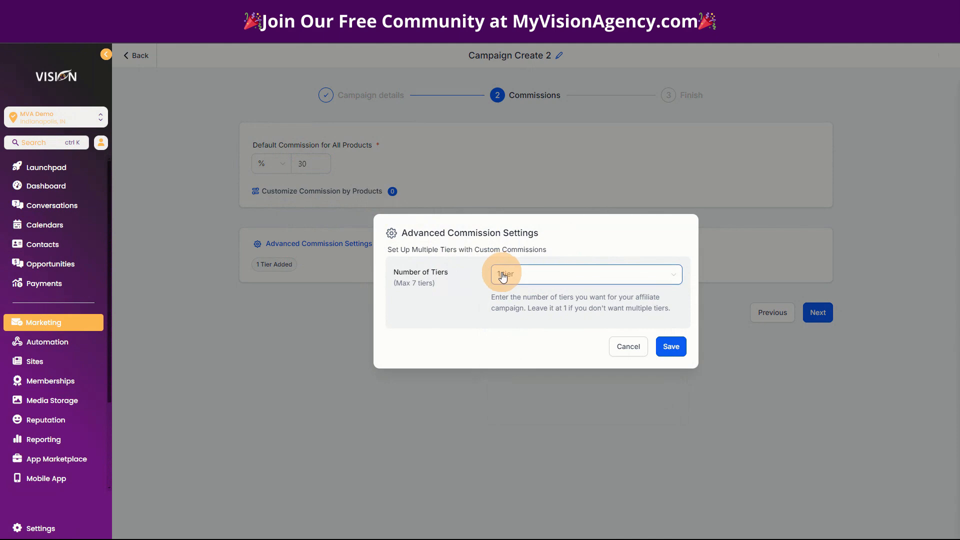
pyautogui.click(671, 346)
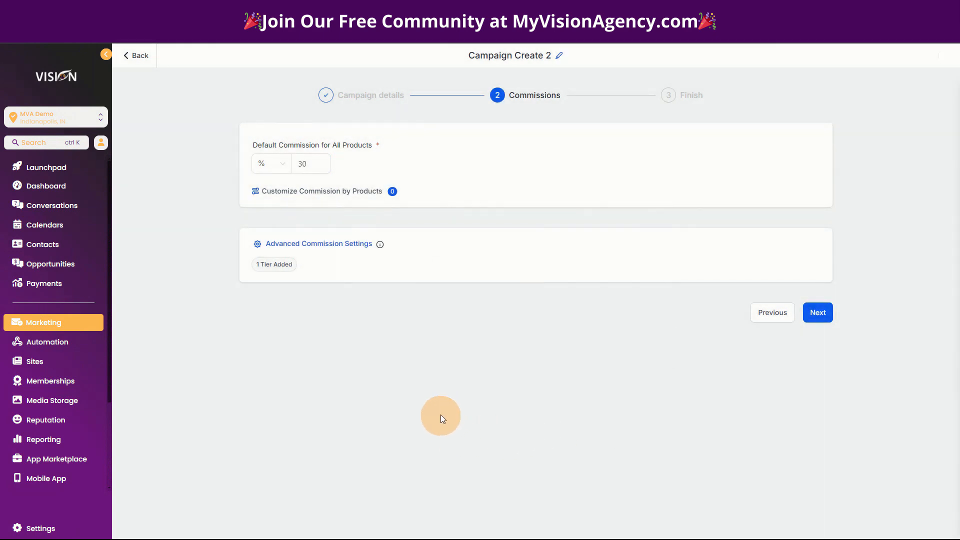
pyautogui.click(818, 313)
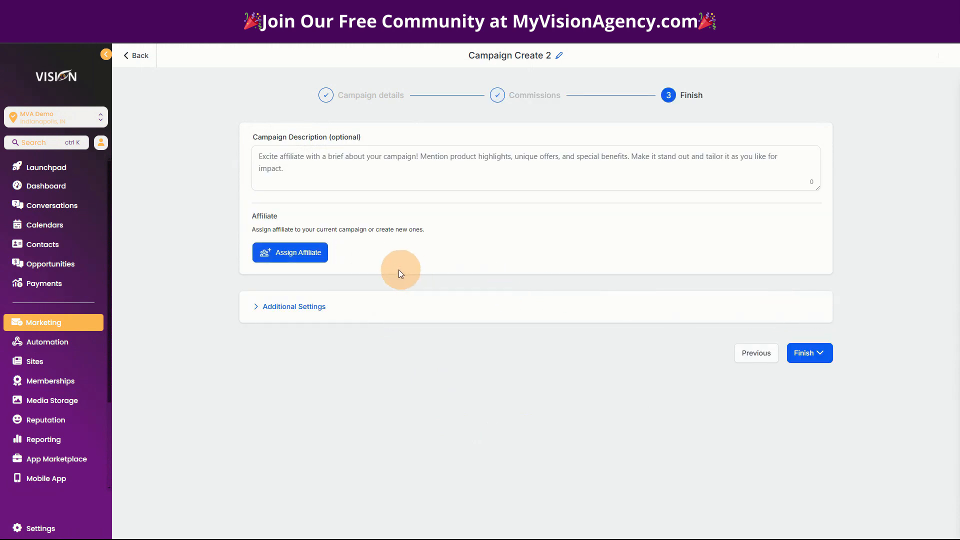
# Look through the affiliates available for assignment to the campaign without selecting any
pyautogui.click(281, 252)
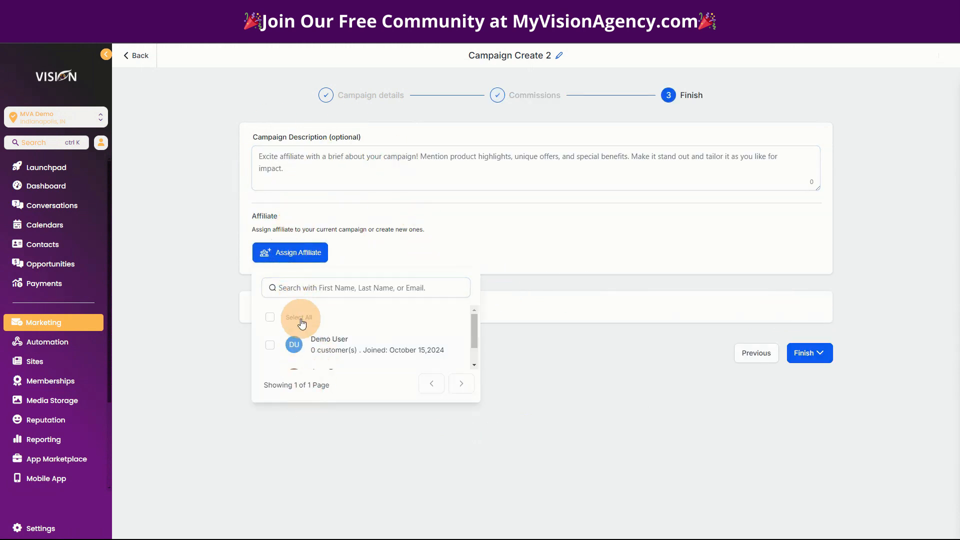
pyautogui.scroll(-2, 320, 345)
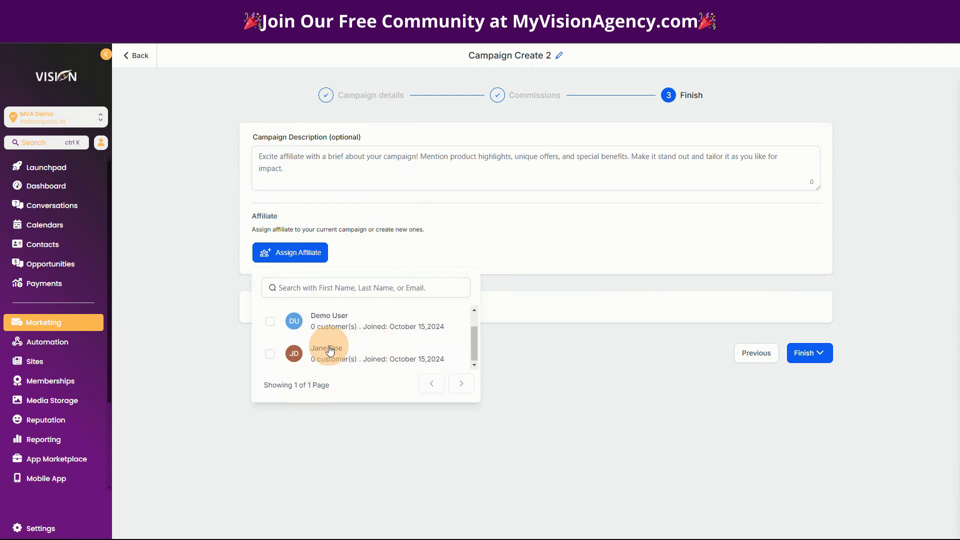
pyautogui.click(540, 257)
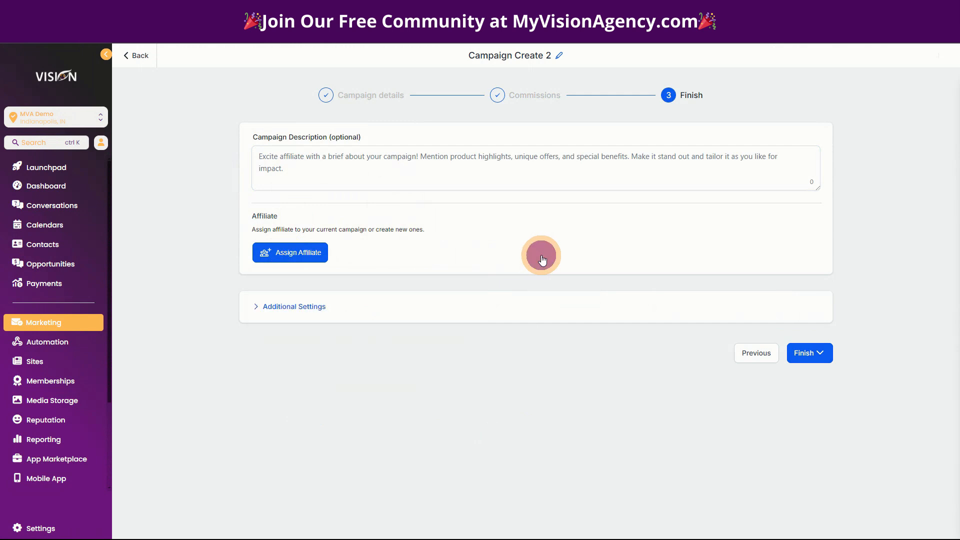
# In the additional settings, inspect the current affiliate notification email in its editor, and switch the email template to Default Template
pyautogui.click(311, 306)
pyautogui.scroll(-3, 550, 360)
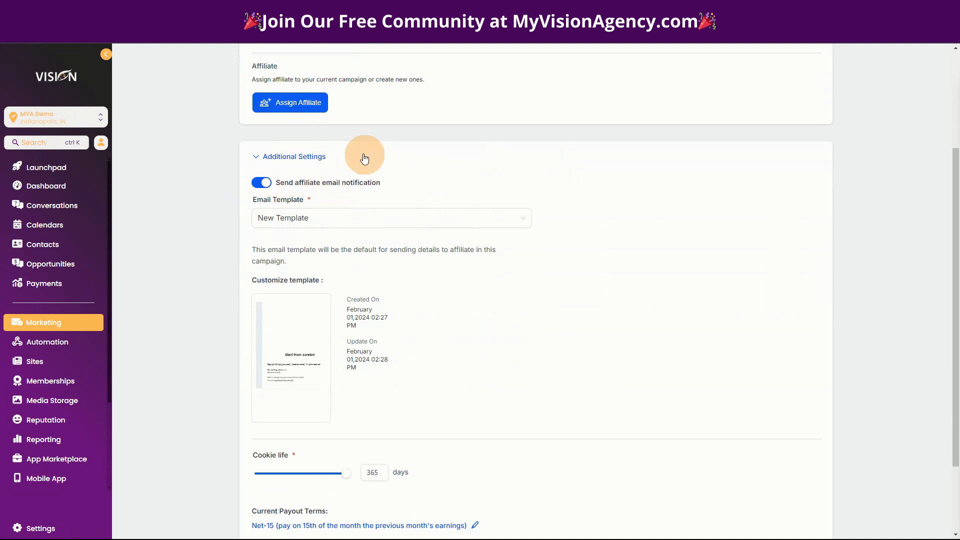
pyautogui.click(262, 183)
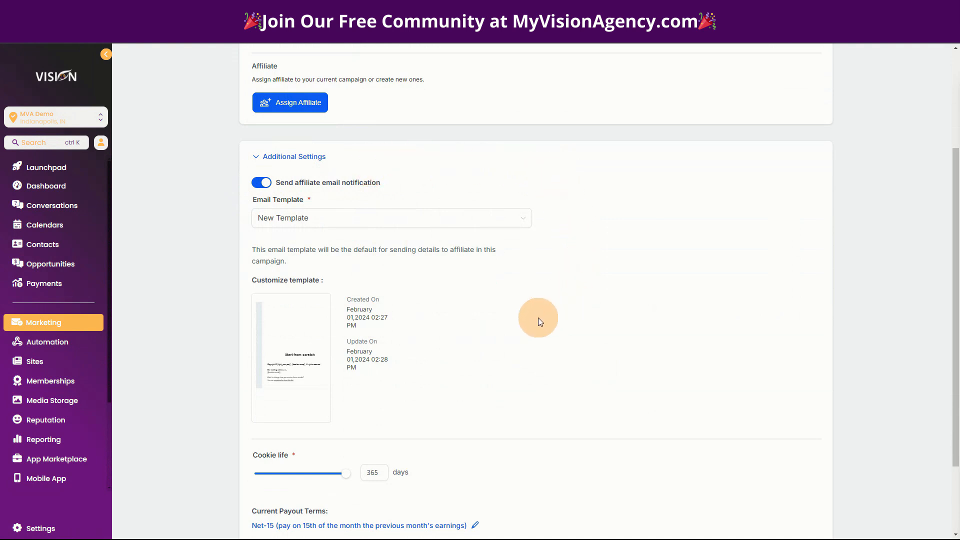
pyautogui.moveTo(277, 332)
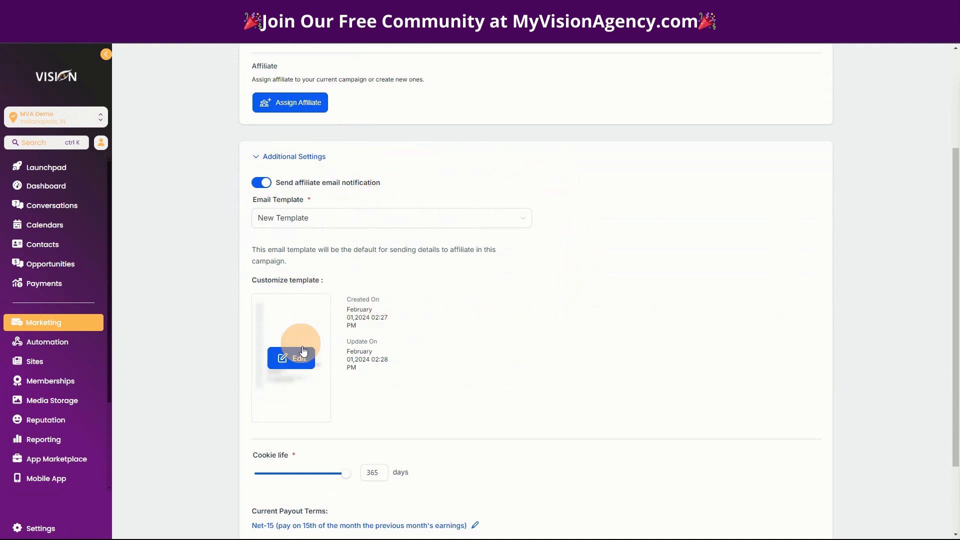
pyautogui.click(286, 356)
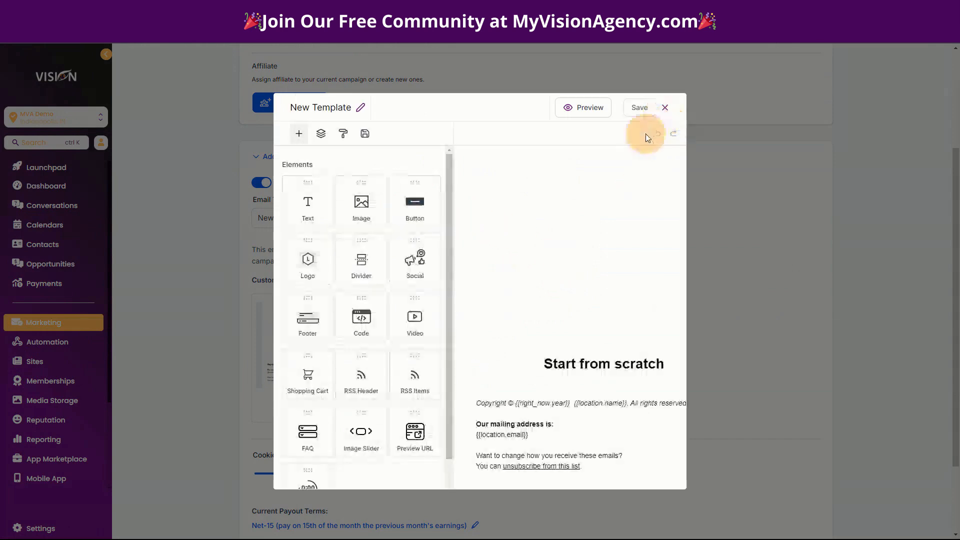
pyautogui.click(665, 107)
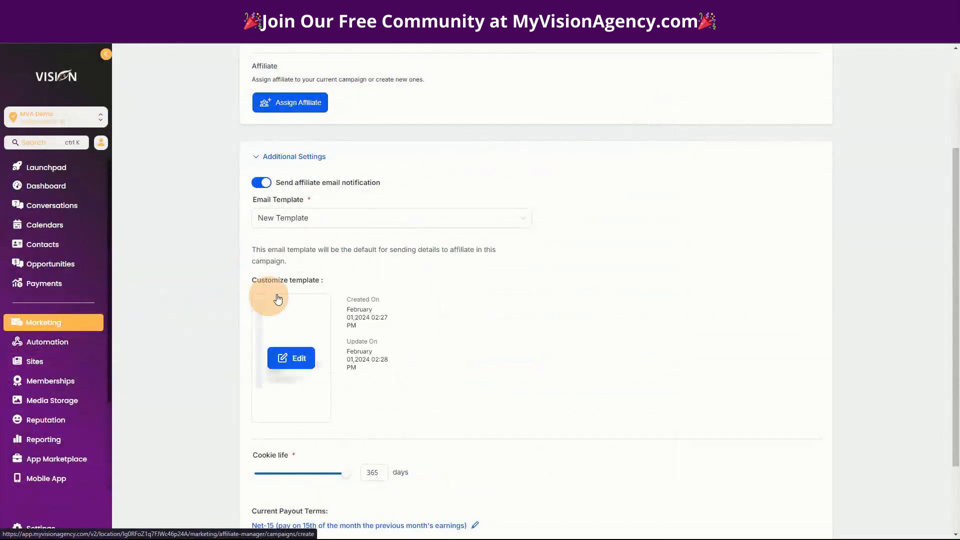
pyautogui.click(319, 222)
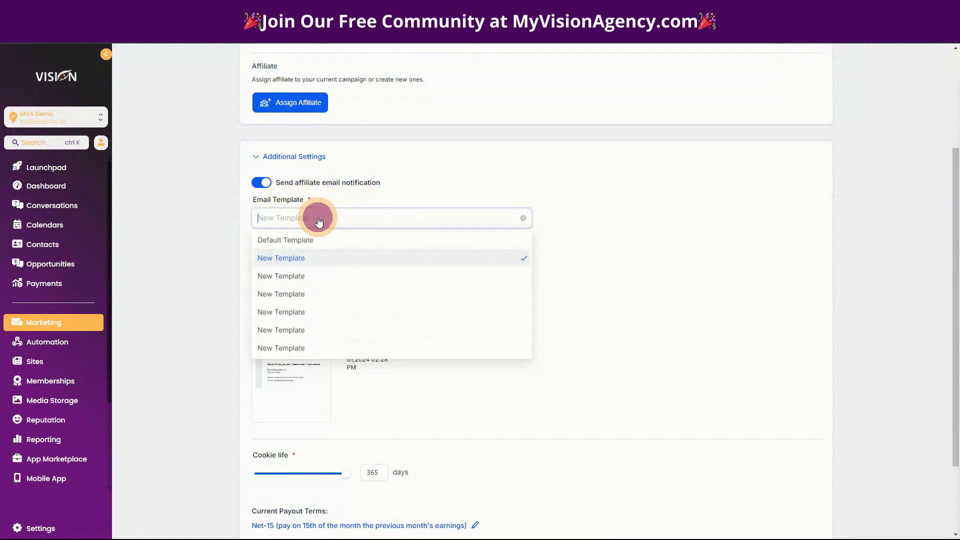
pyautogui.click(295, 239)
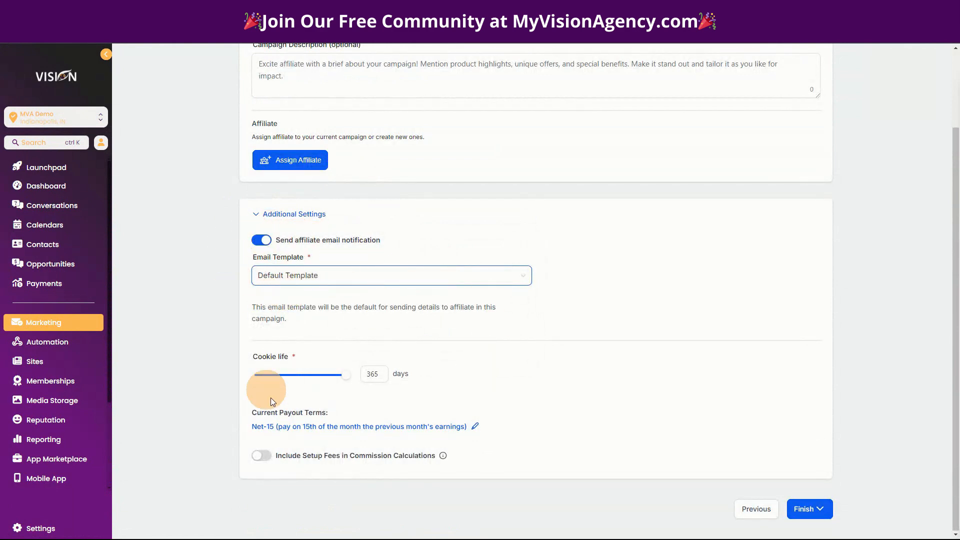
# Set the campaign's cookie life to 90 days
pyautogui.moveTo(330, 378)
pyautogui.mouseDown()
pyautogui.moveTo(300, 376)
pyautogui.moveTo(357, 381)
pyautogui.moveTo(329, 381)
pyautogui.mouseUp()
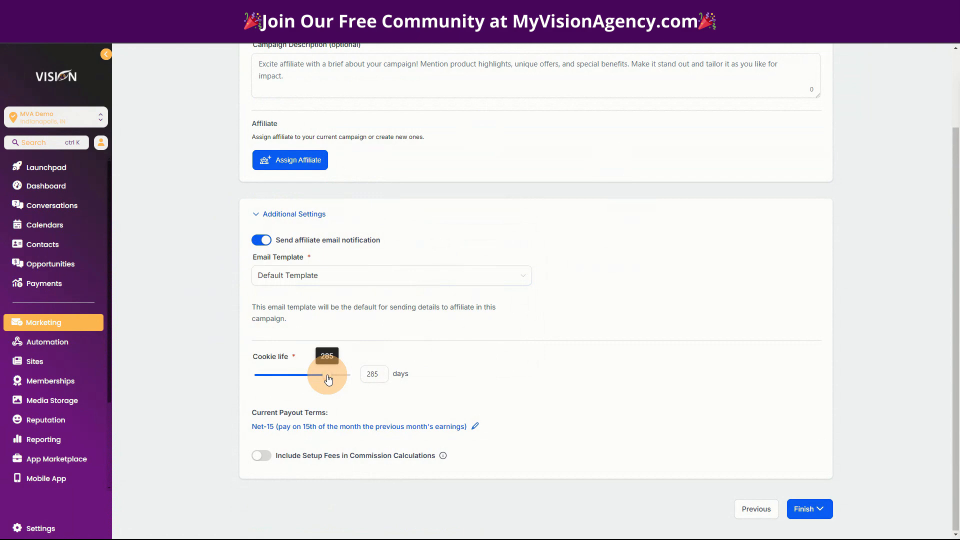
pyautogui.moveTo(328, 379); pyautogui.dragTo(301, 382)
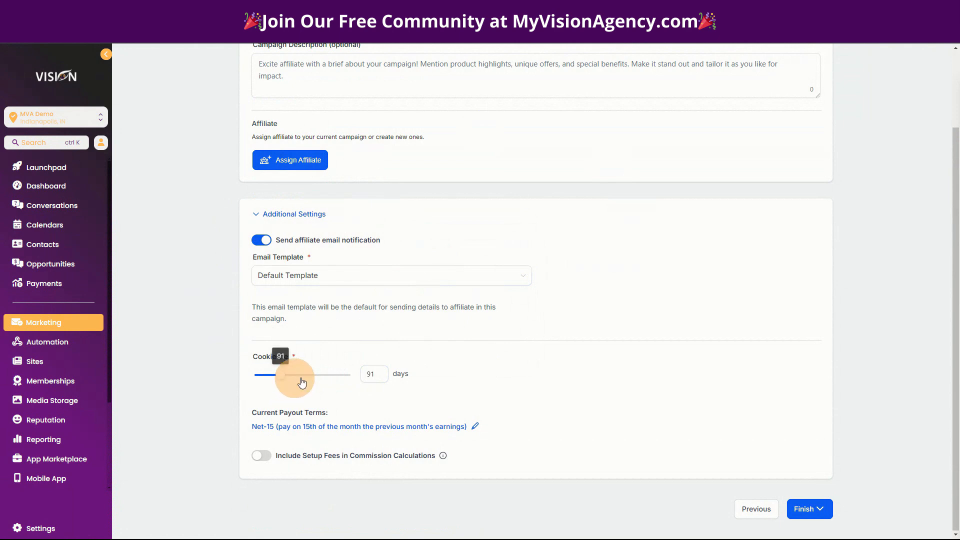
pyautogui.doubleClick(369, 375)
pyautogui.write('90')
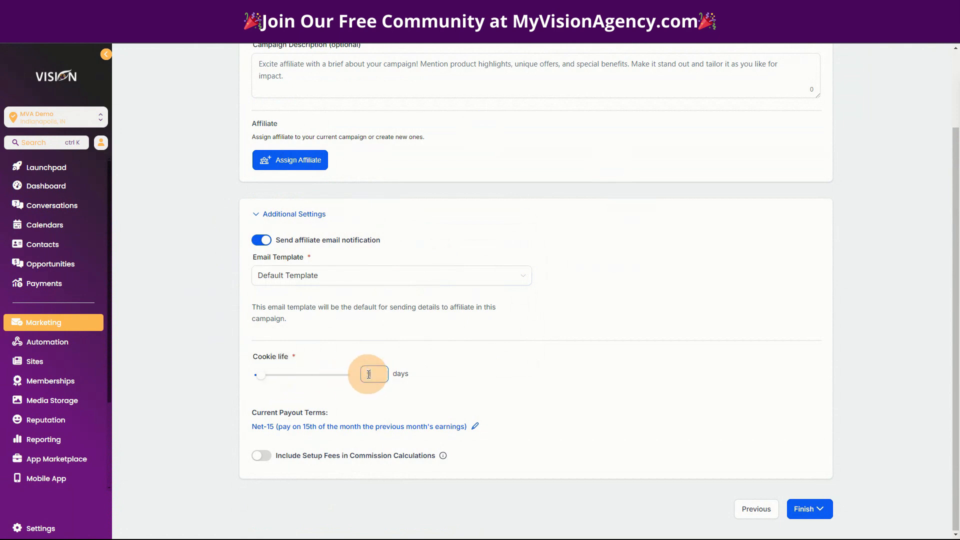
pyautogui.click(514, 385)
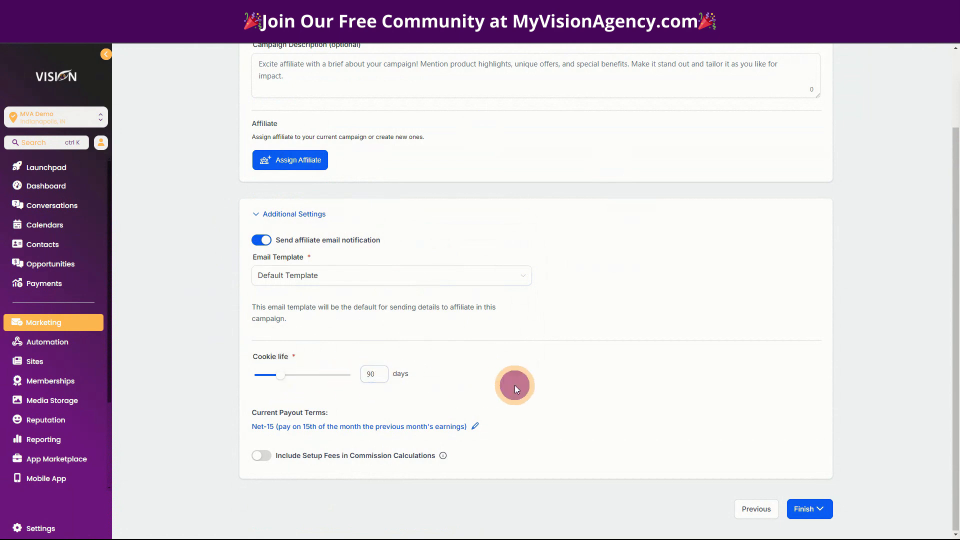
# Review the payout terms options, and switch the inclusion of setup fees in commission calculations on and off again
pyautogui.click(421, 427)
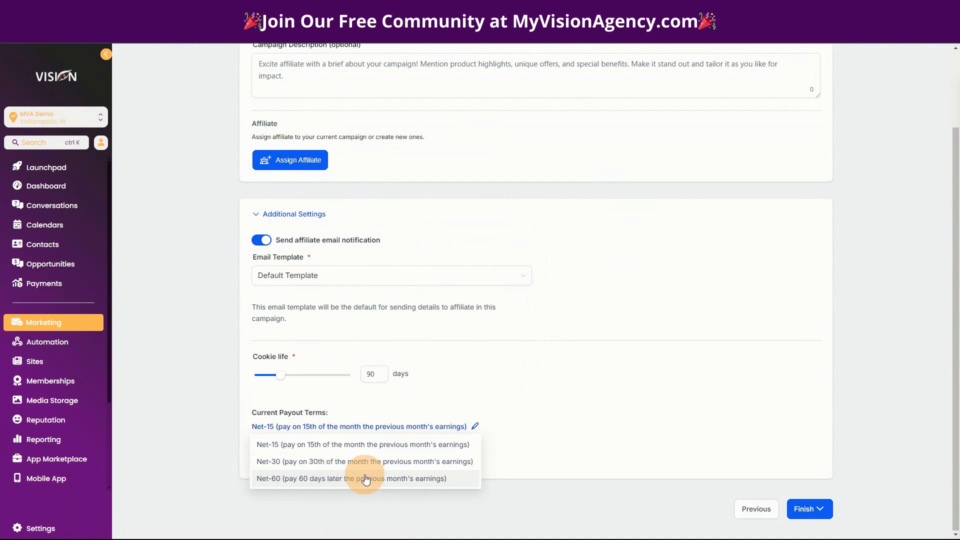
pyautogui.click(533, 383)
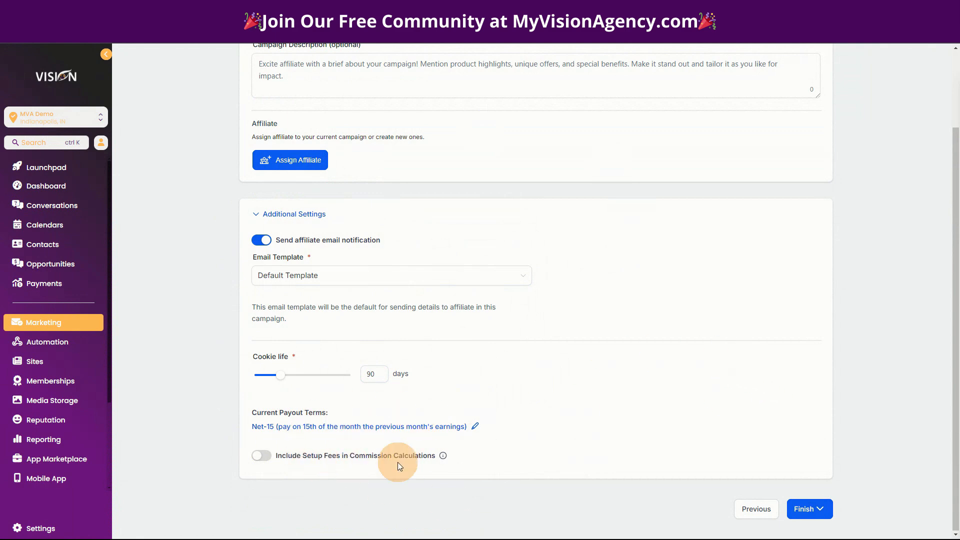
pyautogui.click(262, 455)
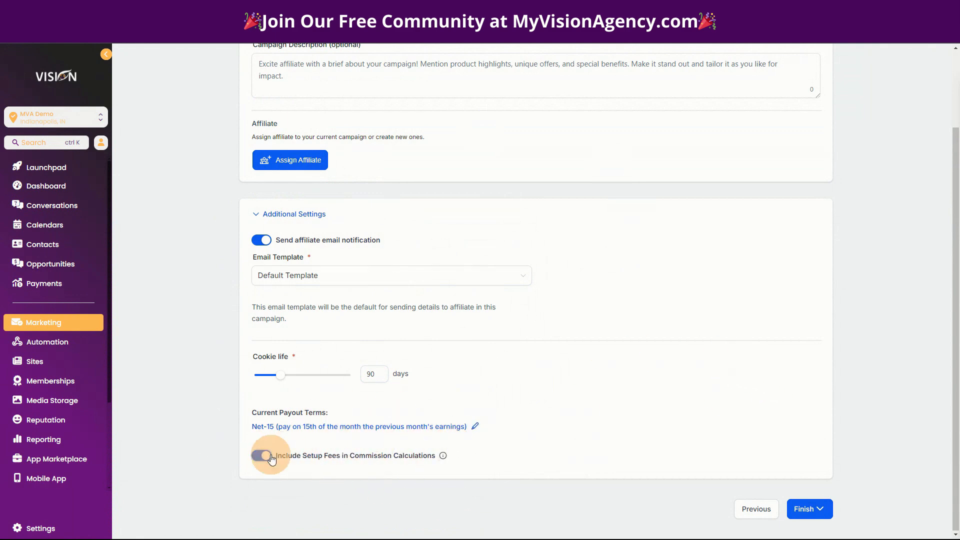
pyautogui.click(256, 454)
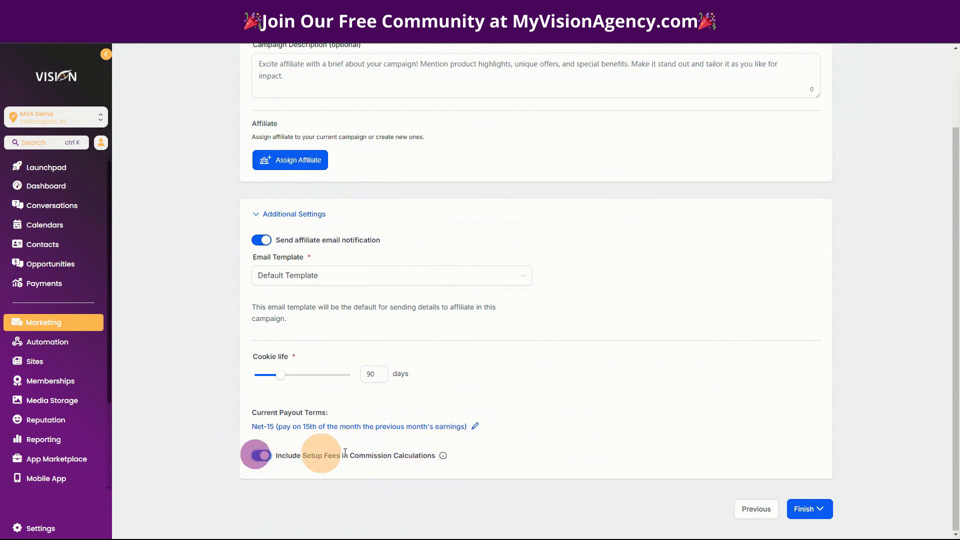
# Finish the affiliate campaign by publishing it now
pyautogui.click(813, 513)
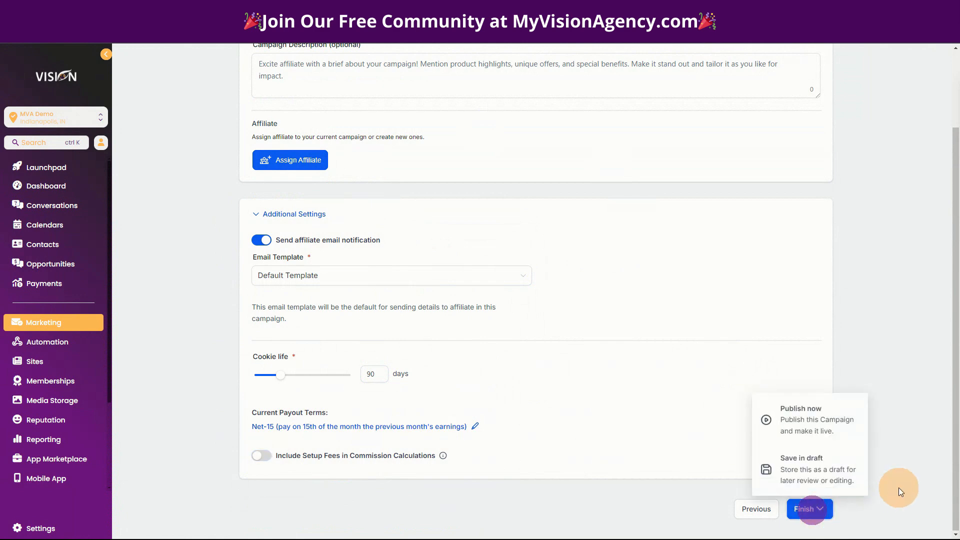
pyautogui.click(818, 424)
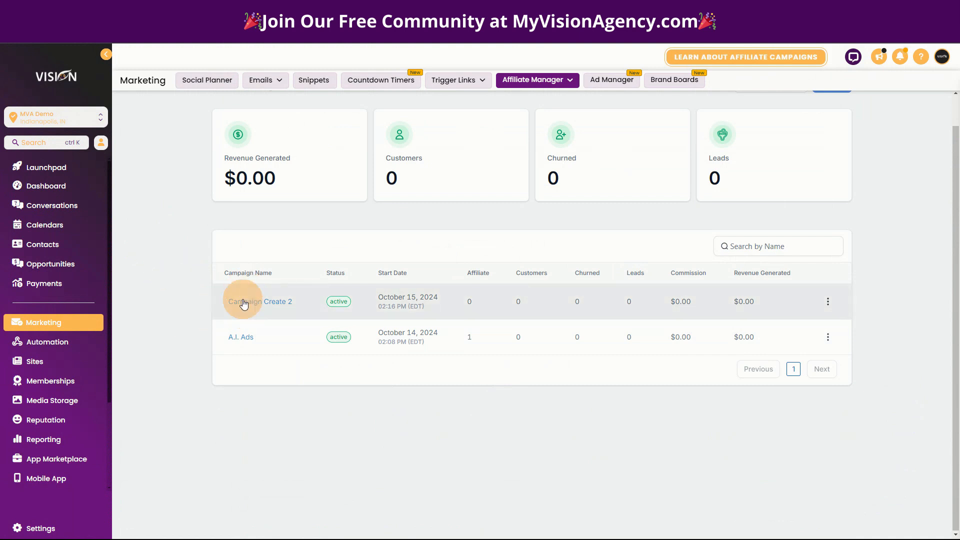
# Reopen the newly created affiliate campaign and rename it Community
pyautogui.click(269, 302)
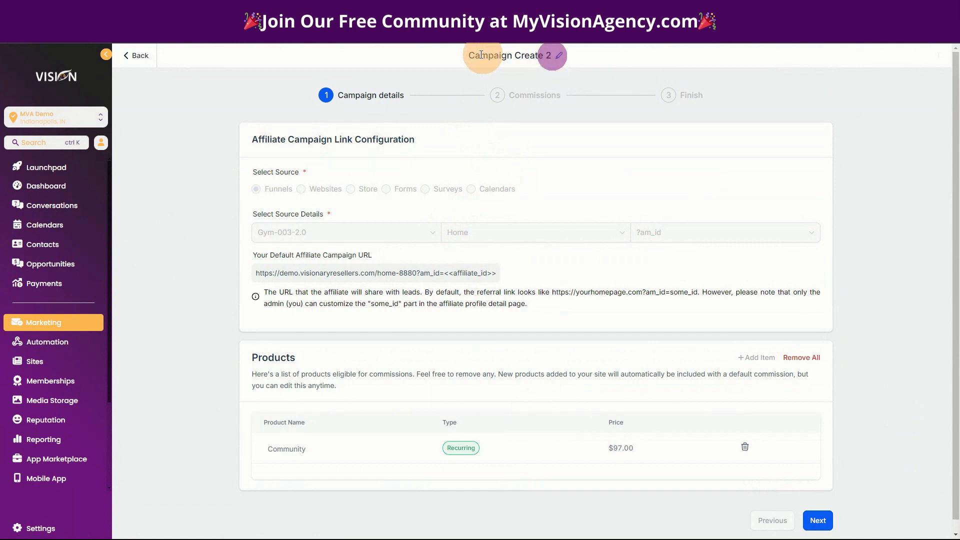
pyautogui.click(559, 56)
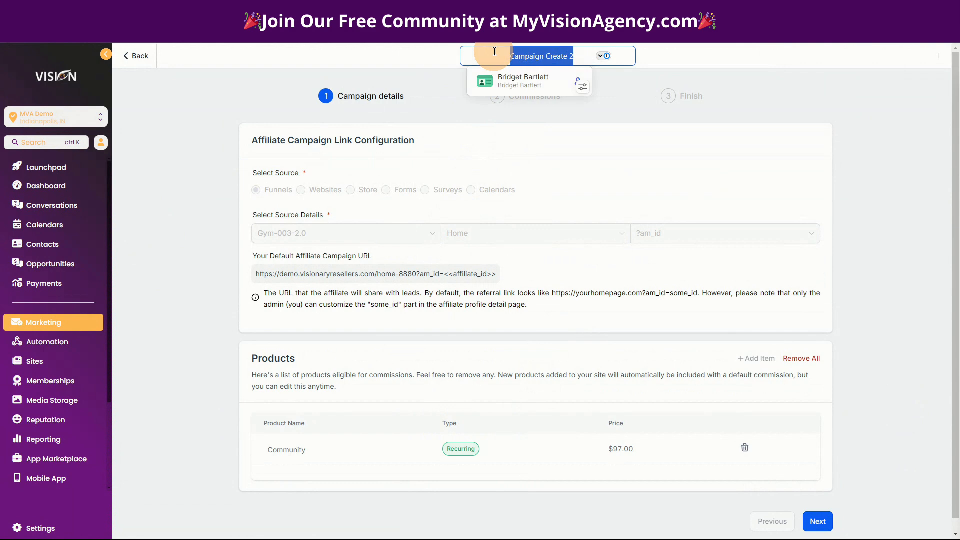
pyautogui.write('COmmunity')
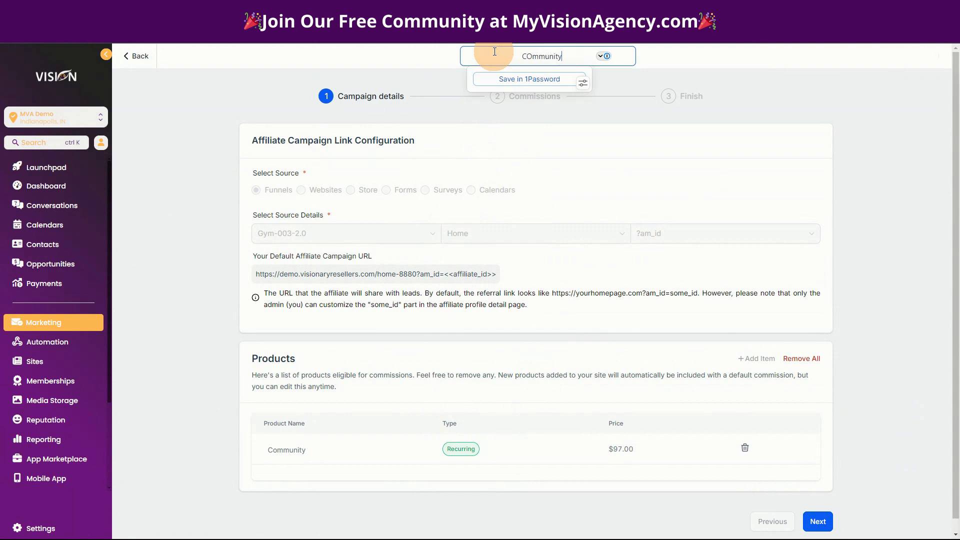
pyautogui.press('BackSpace')
pyautogui.press('BackSpace')
pyautogui.press('BackSpace')
pyautogui.press('BackSpace')
pyautogui.press('BackSpace')
pyautogui.press('BackSpace')
pyautogui.press('BackSpace')
pyautogui.press('BackSpace')
pyautogui.write('ommunity')
pyautogui.click(703, 73)
# Proceed through the Community campaign's commission and finish stages without changes and publish it again
pyautogui.click(818, 522)
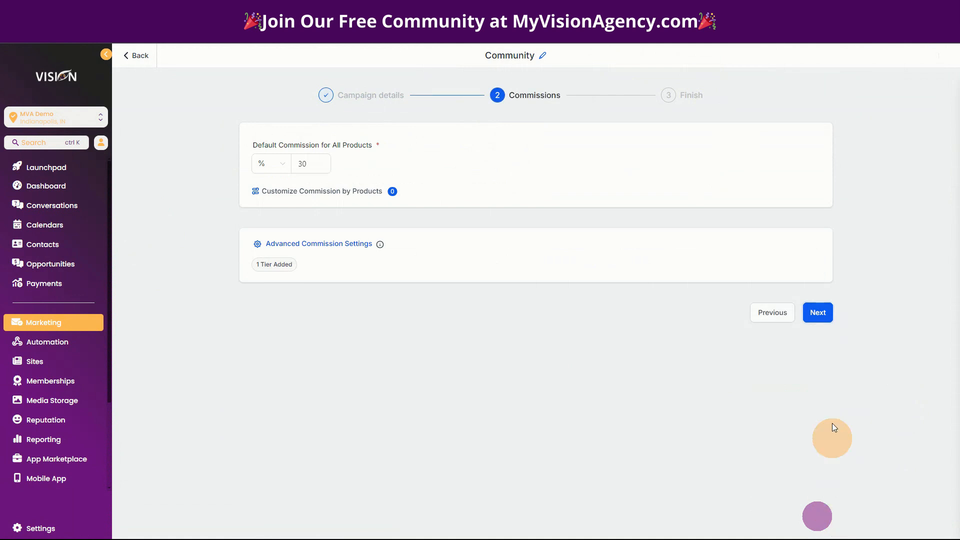
pyautogui.click(818, 312)
pyautogui.click(814, 351)
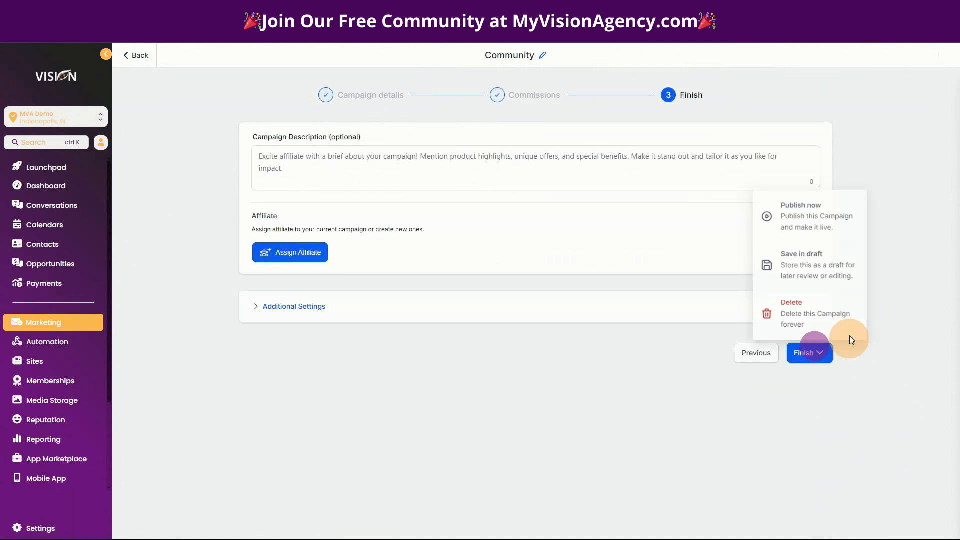
pyautogui.click(807, 216)
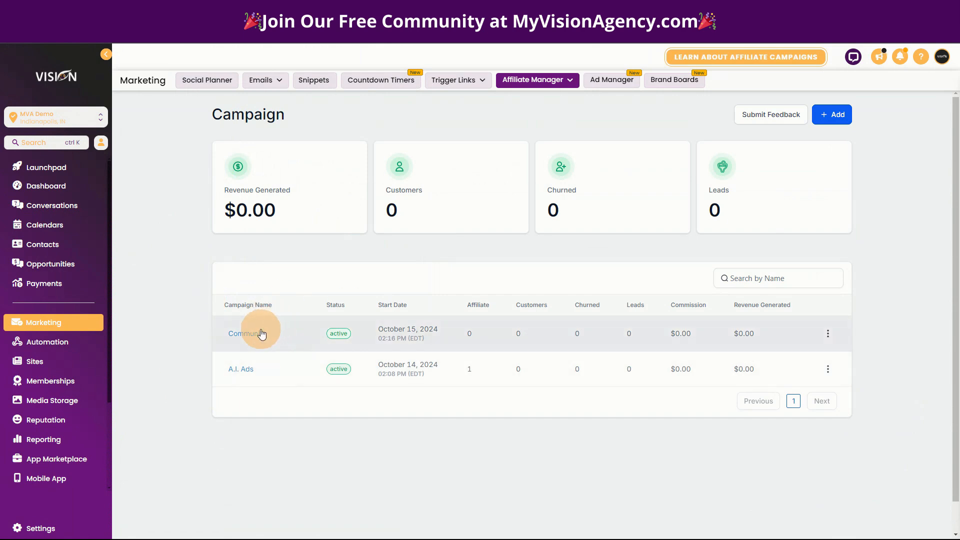
# Create an automation workflow from scratch and name it Community
pyautogui.click(39, 341)
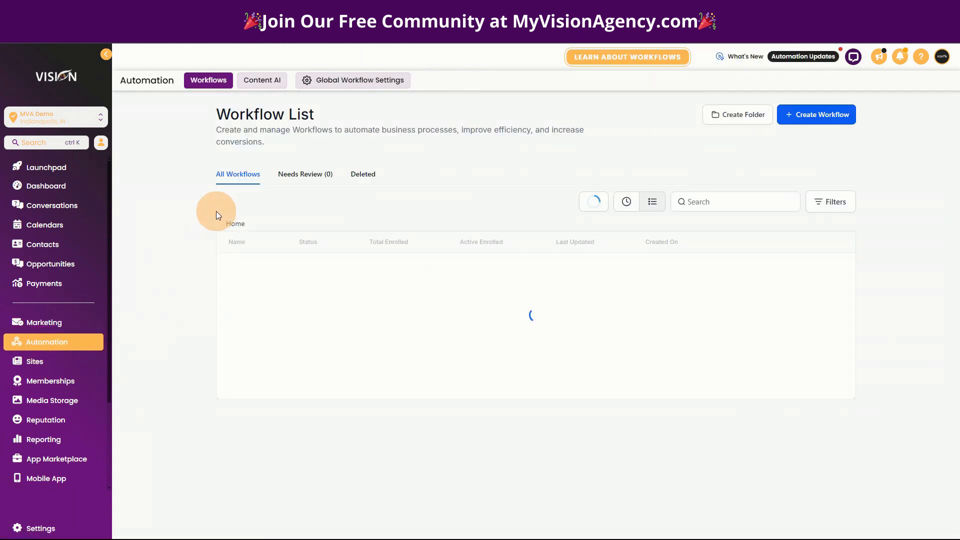
pyautogui.click(826, 119)
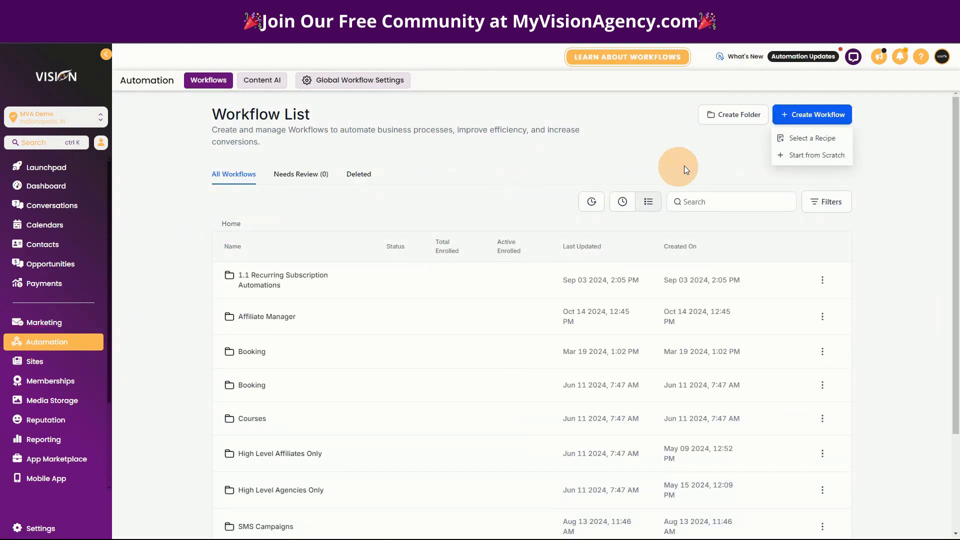
pyautogui.click(804, 153)
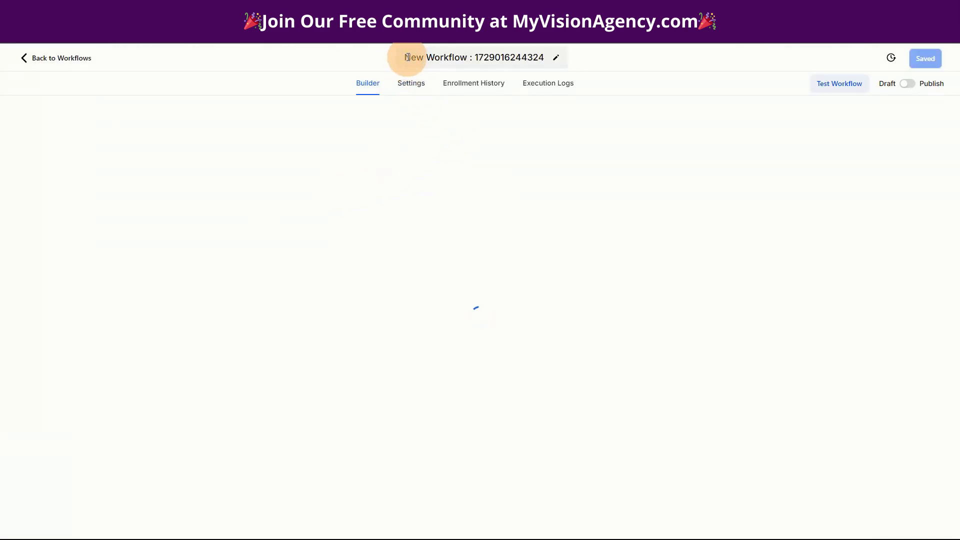
pyautogui.moveTo(408, 57); pyautogui.dragTo(547, 61)
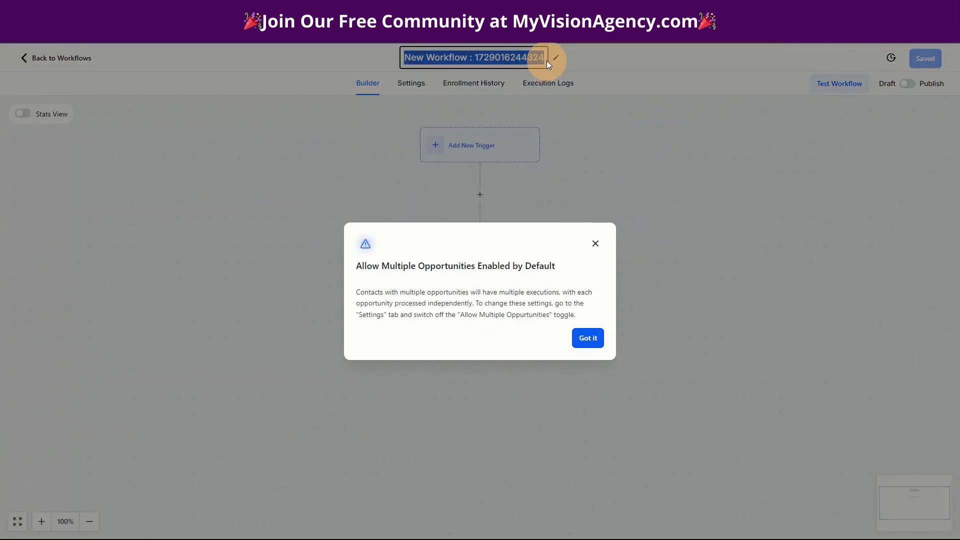
pyautogui.write('Community')
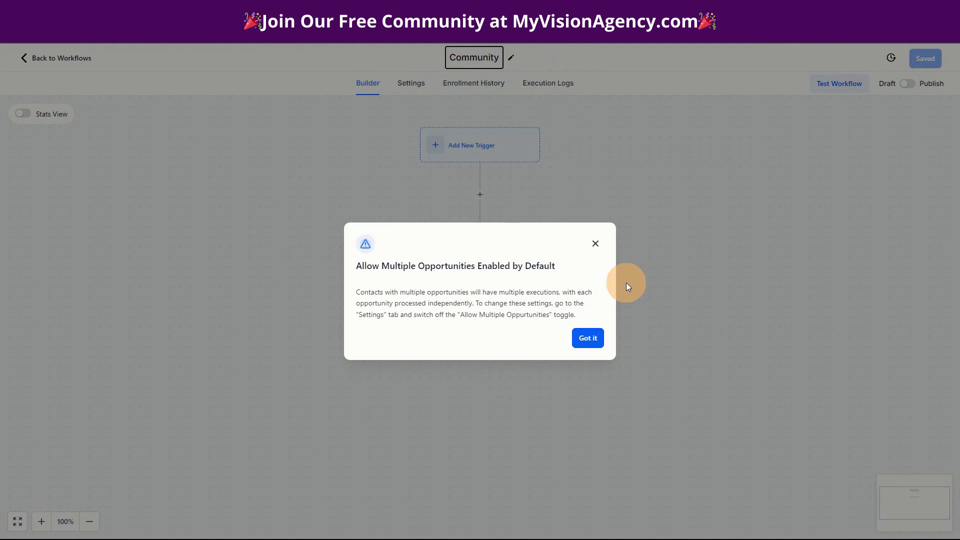
pyautogui.click(589, 338)
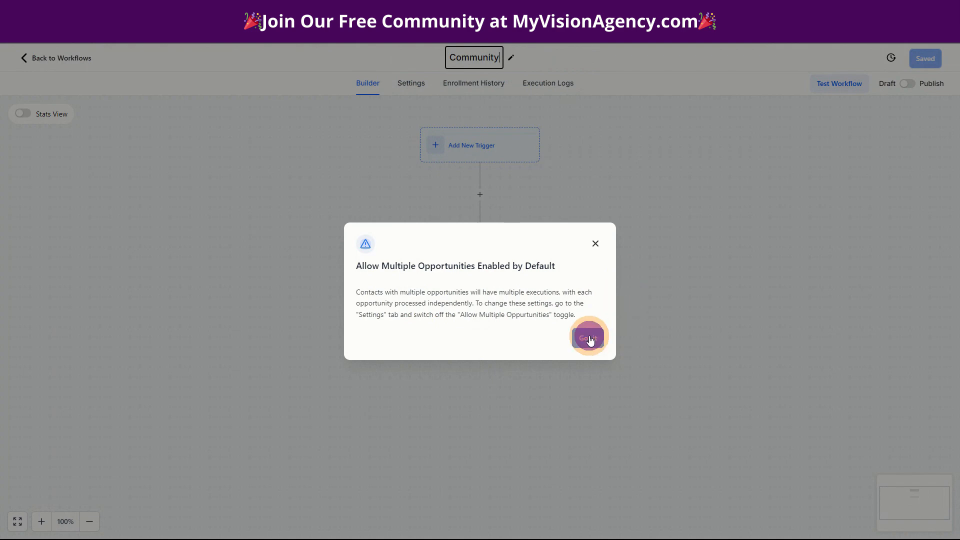
pyautogui.click(569, 59)
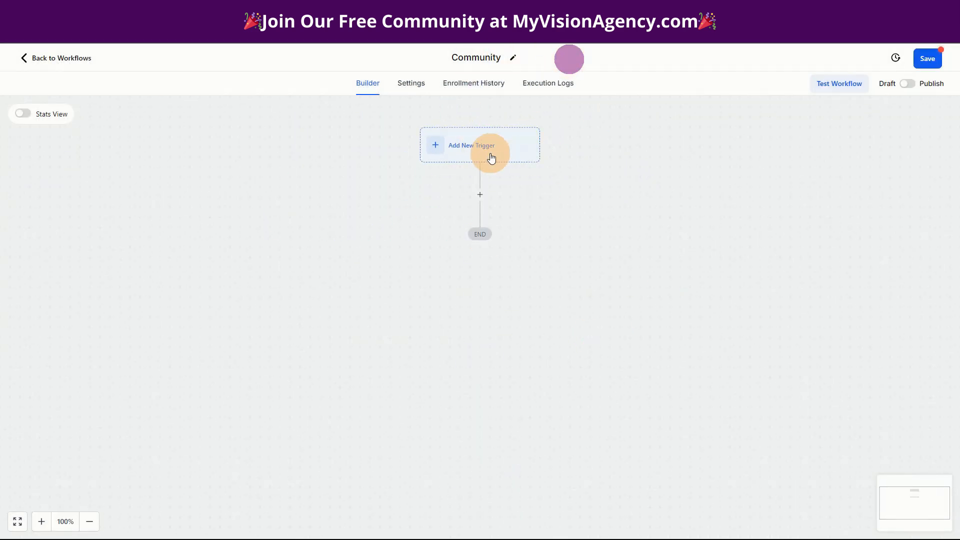
# Add an Order Submitted trigger to the Community workflow
pyautogui.click(473, 144)
pyautogui.write('order')
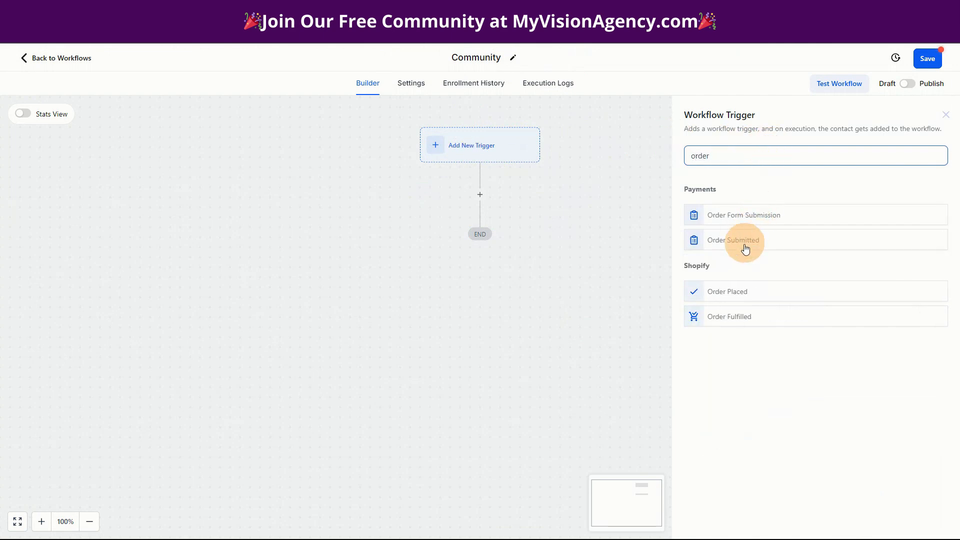
pyautogui.click(740, 241)
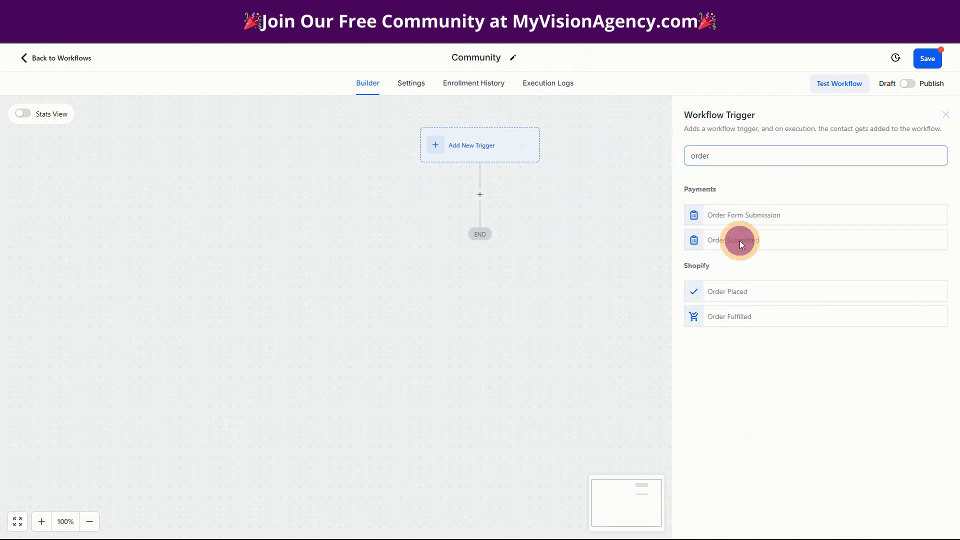
# Filter the order trigger to Global Product is Community and save the trigger
pyautogui.click(559, 261)
pyautogui.click(569, 275)
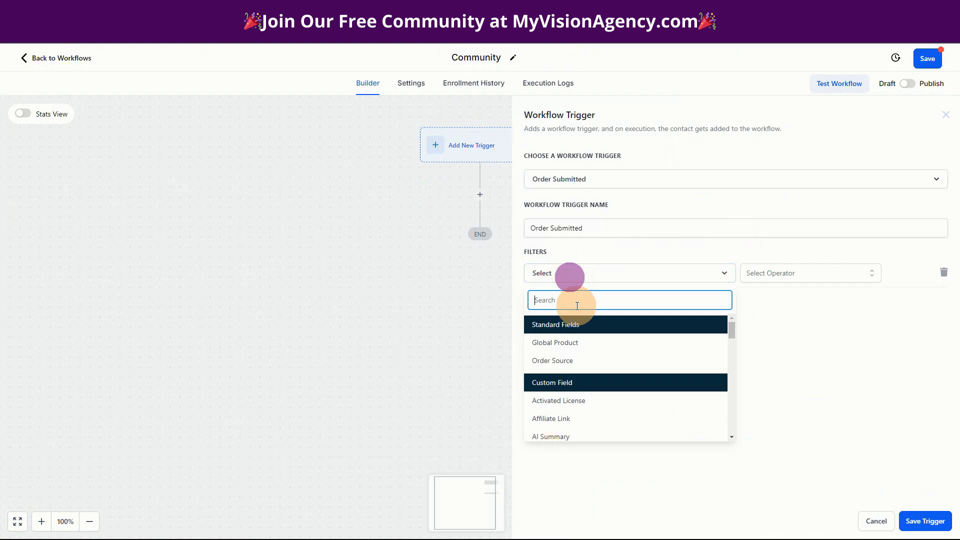
pyautogui.click(565, 338)
pyautogui.click(772, 273)
pyautogui.click(755, 297)
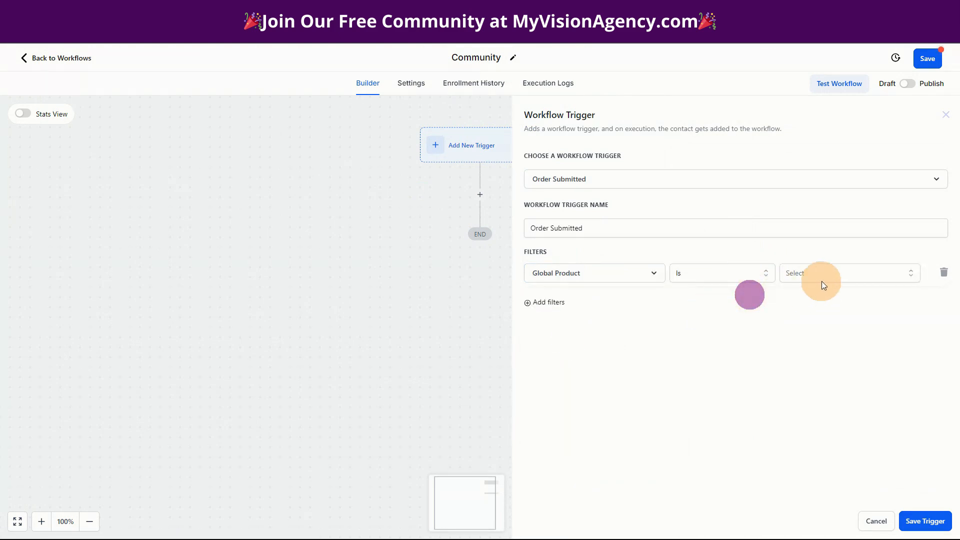
pyautogui.click(830, 274)
pyautogui.write('comm')
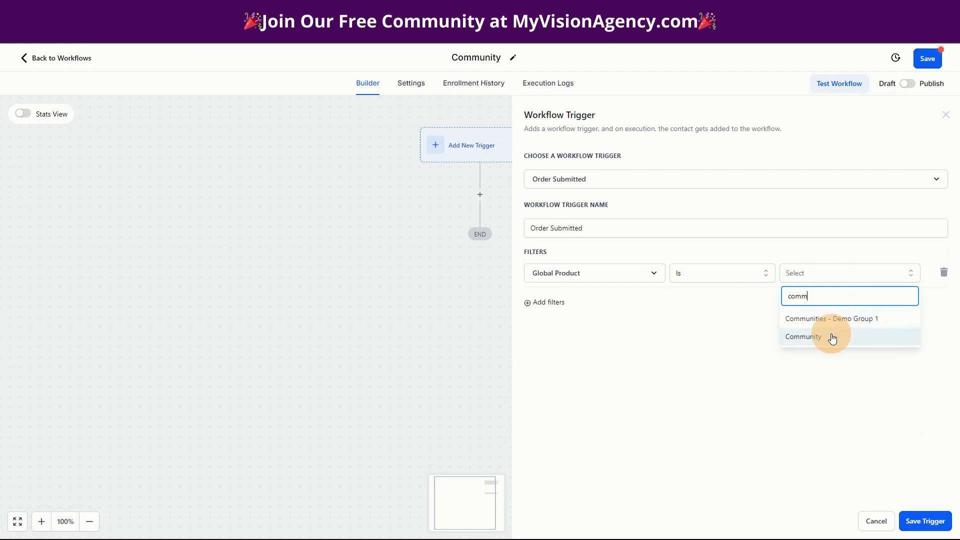
pyautogui.click(832, 337)
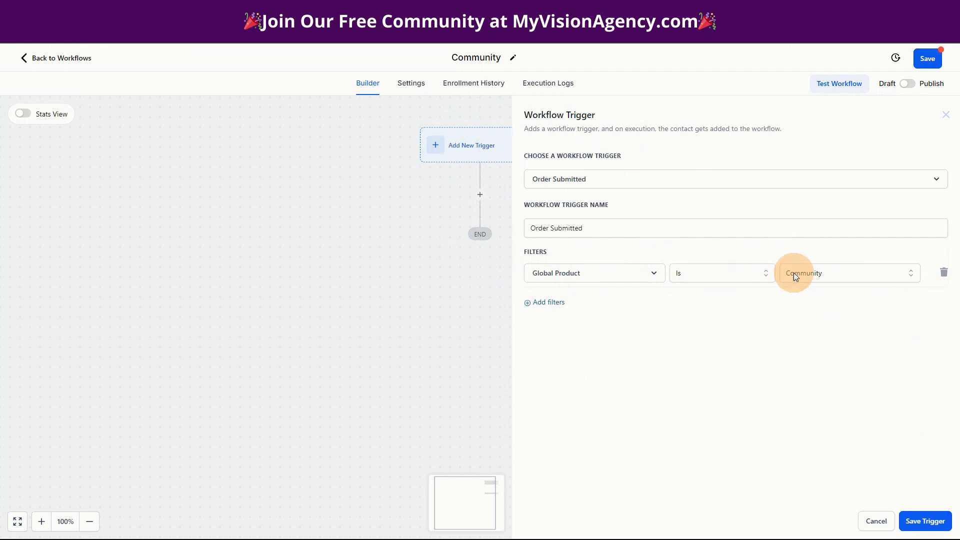
pyautogui.click(923, 518)
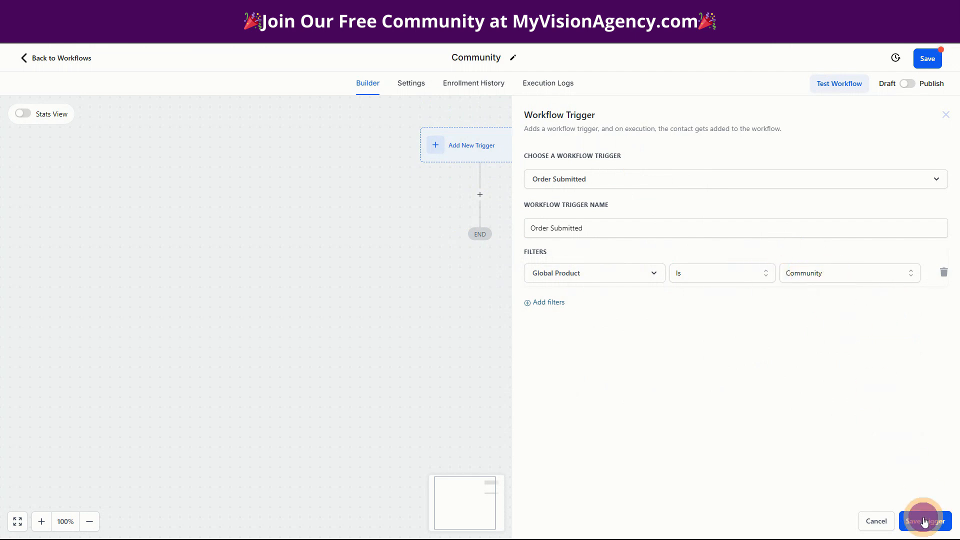
# Add an Add Contact Tag action named Add Community Tag that applies a new tag, community, and save it
pyautogui.click(480, 217)
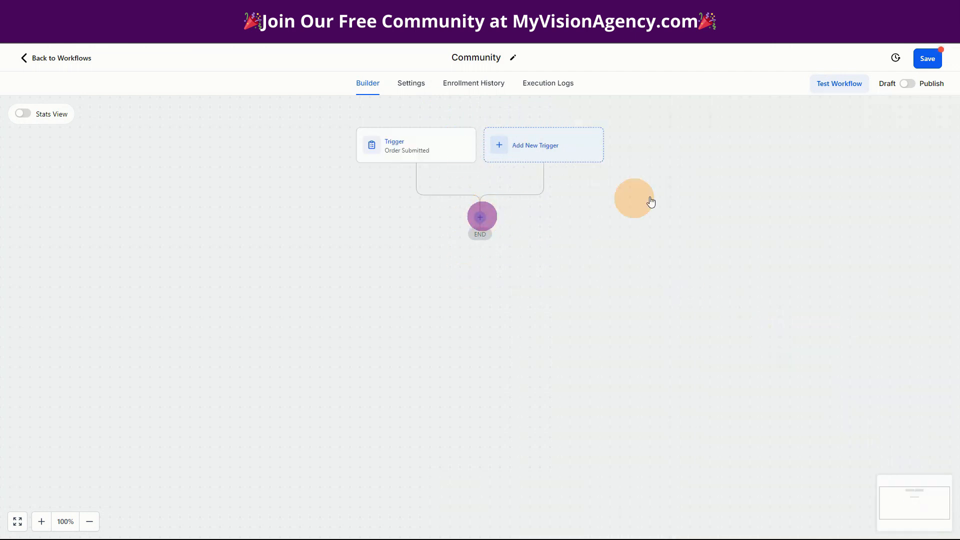
pyautogui.write('tag')
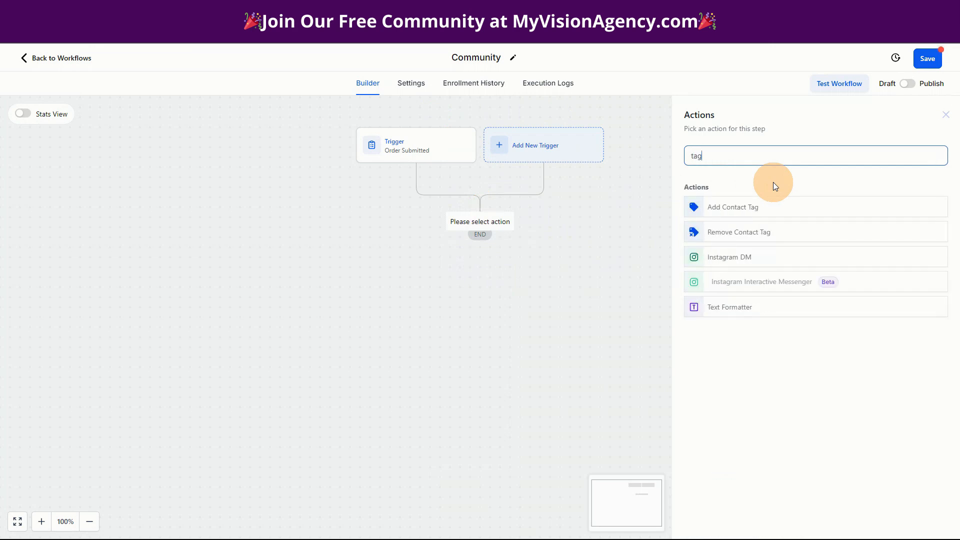
pyautogui.click(755, 208)
pyautogui.click(707, 220)
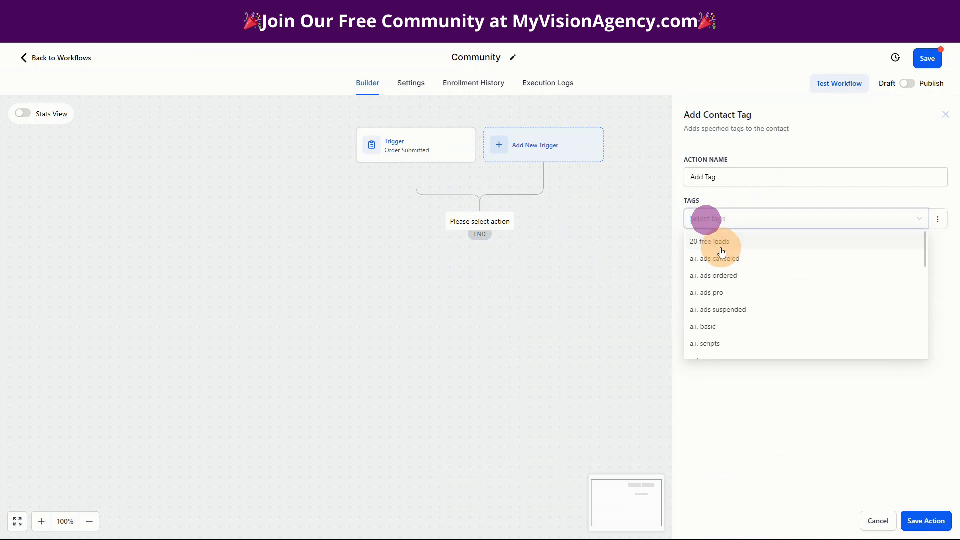
pyautogui.write('community')
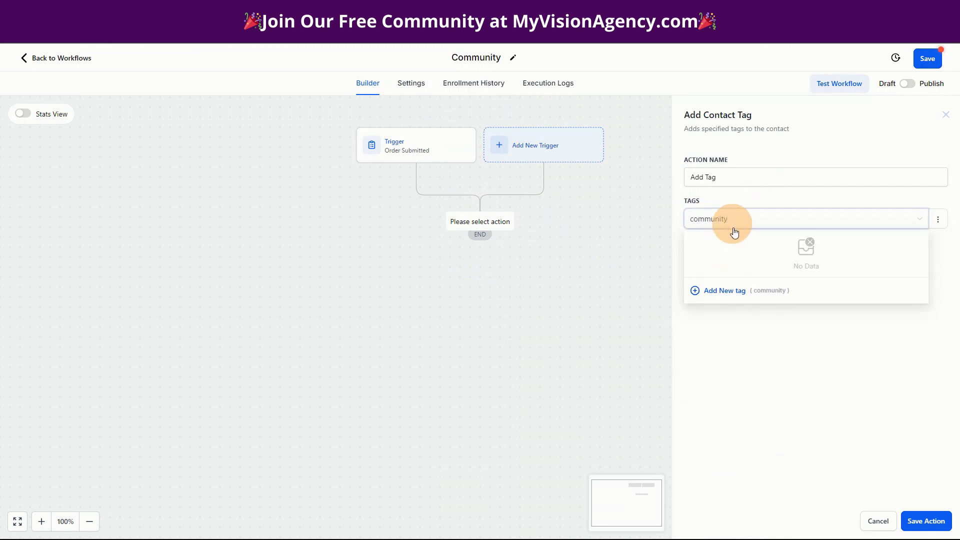
pyautogui.click(722, 290)
pyautogui.click(834, 390)
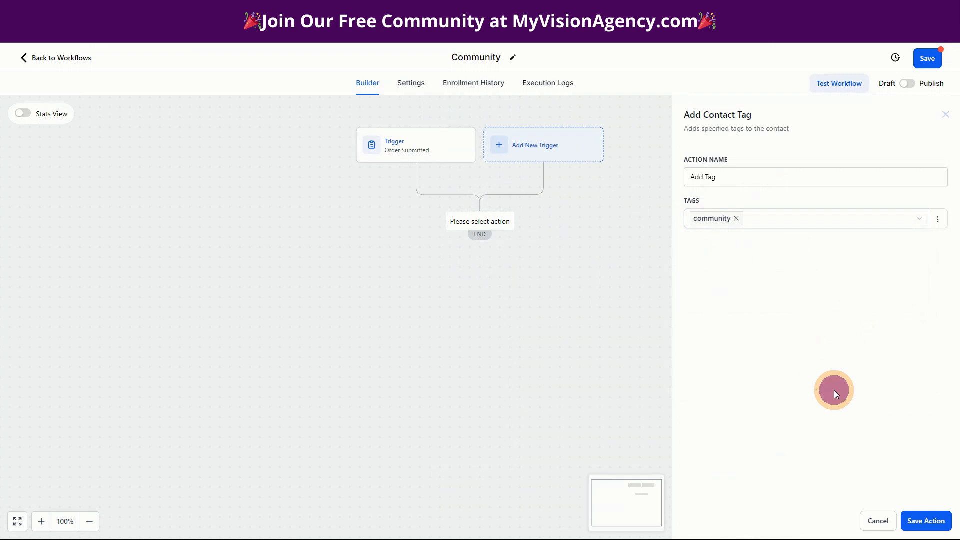
pyautogui.click(706, 176)
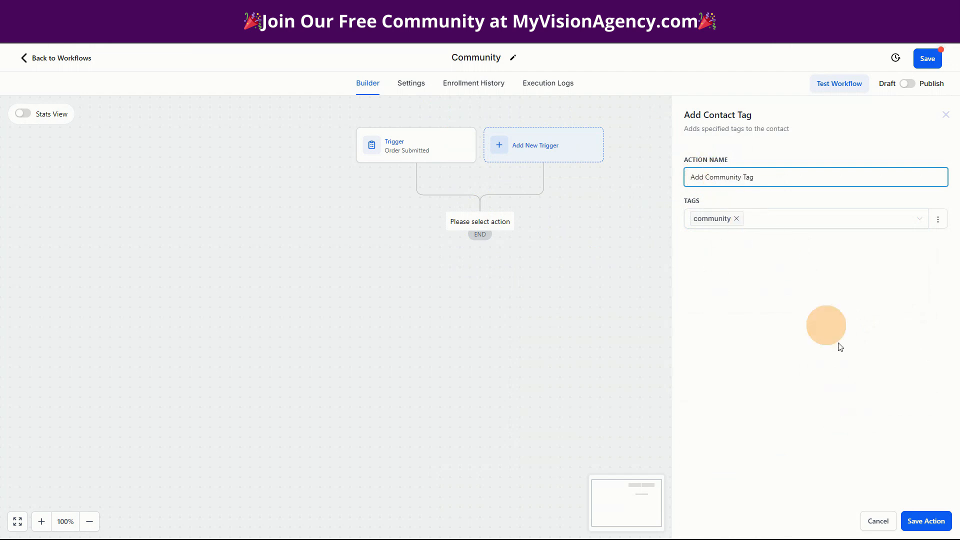
pyautogui.click(926, 521)
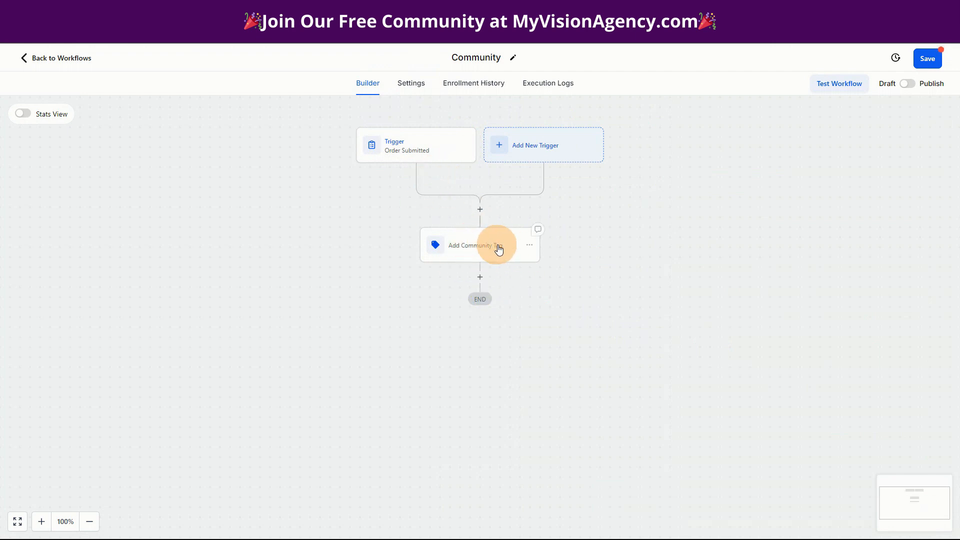
# After the tag action, add a Grant Group Access action for Demo Group 1 and save it
pyautogui.click(481, 278)
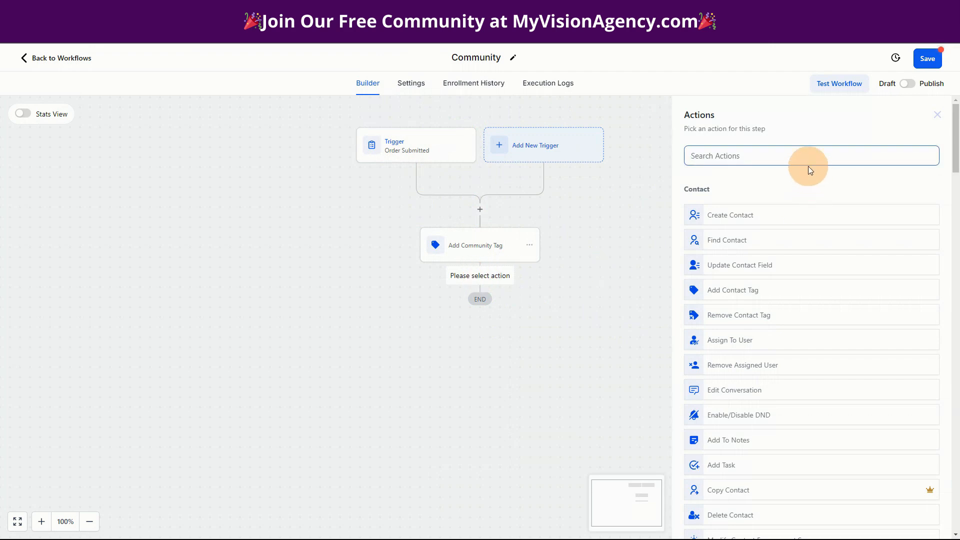
pyautogui.write('grant')
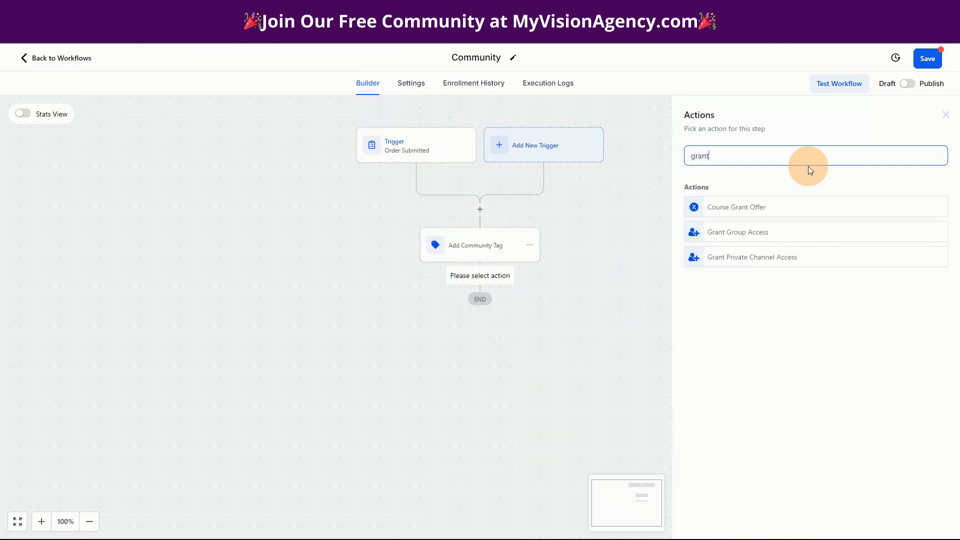
pyautogui.click(721, 233)
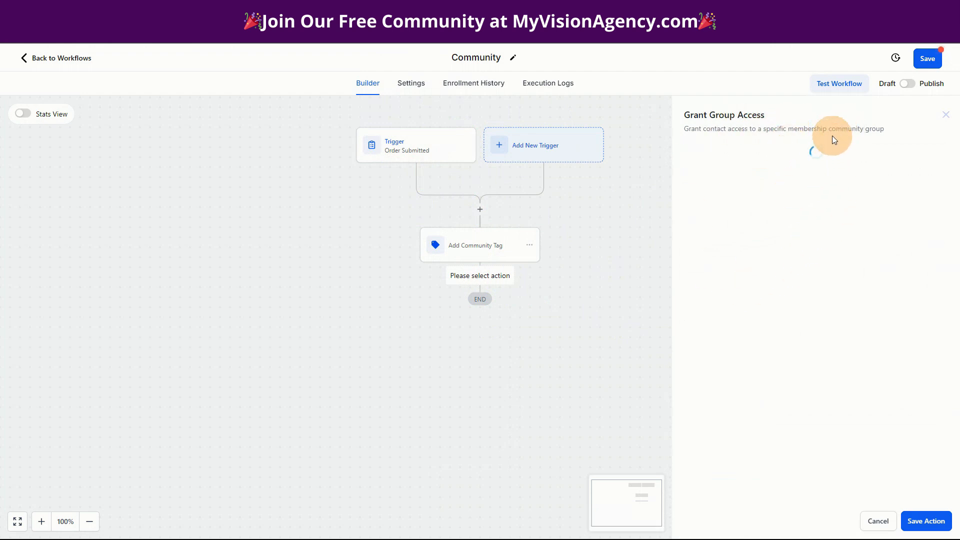
pyautogui.click(705, 224)
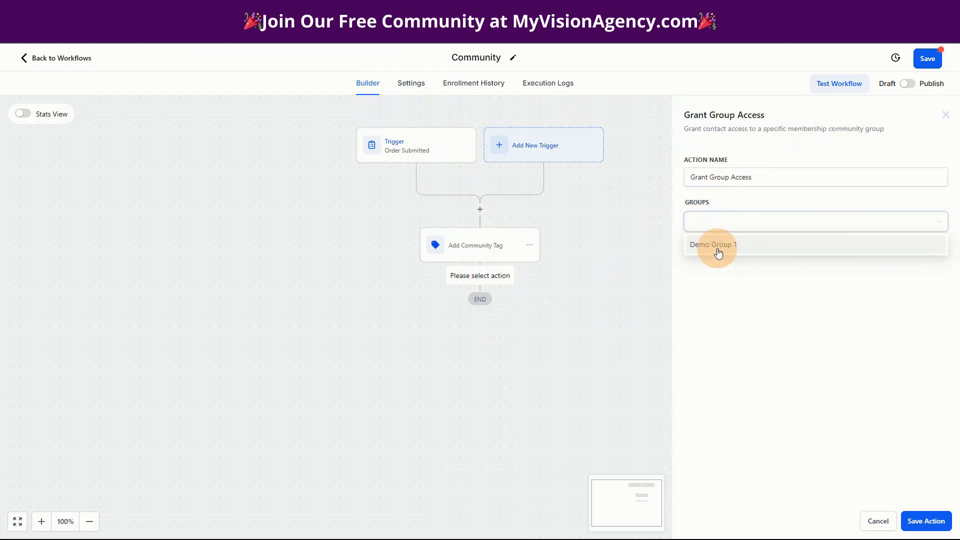
pyautogui.click(713, 245)
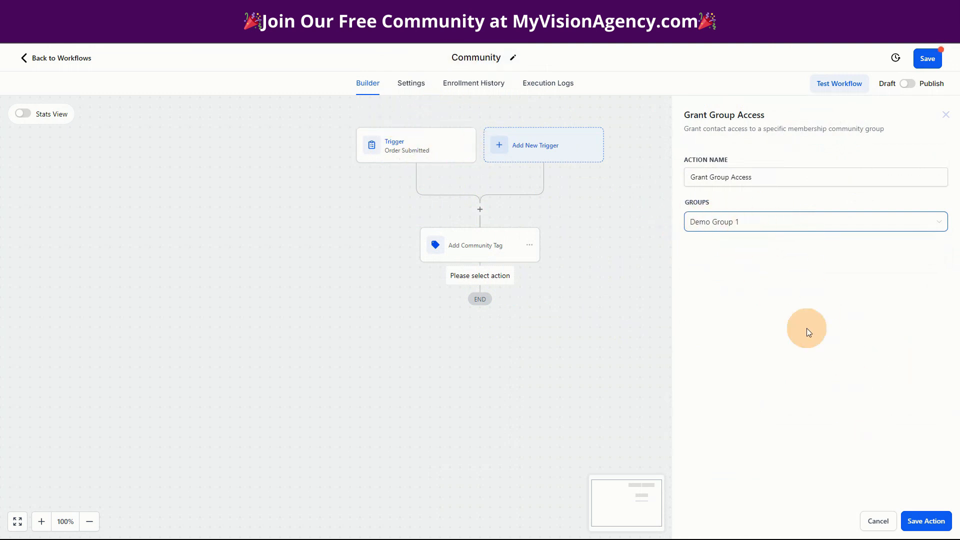
pyautogui.click(920, 520)
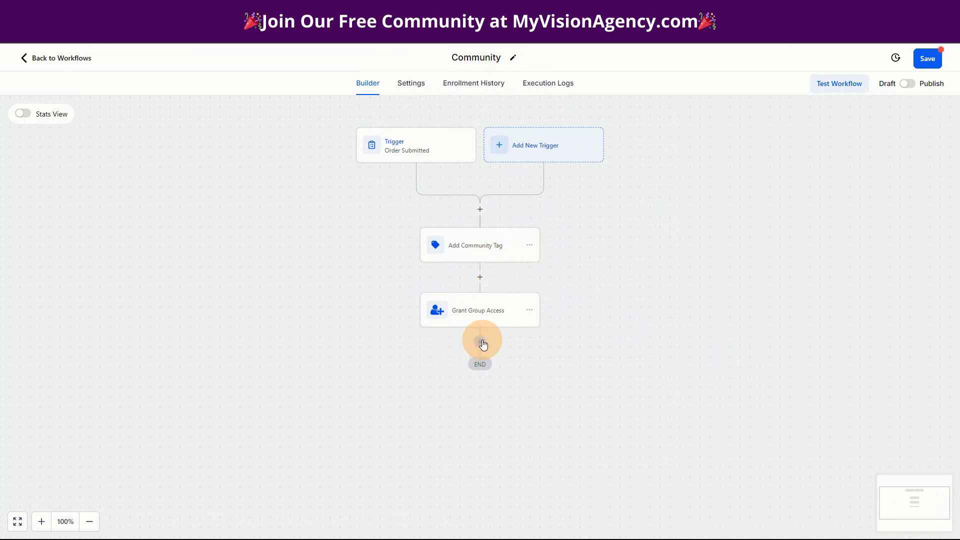
# Search the workflow actions for affiliate options and open the Affiliates area of the Demo Group 1 portal
pyautogui.click(481, 343)
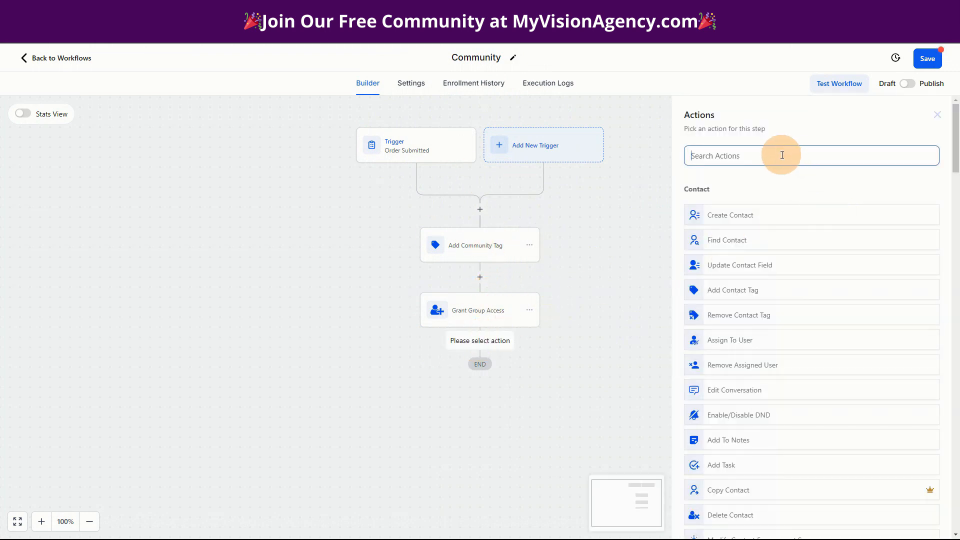
pyautogui.write('affi')
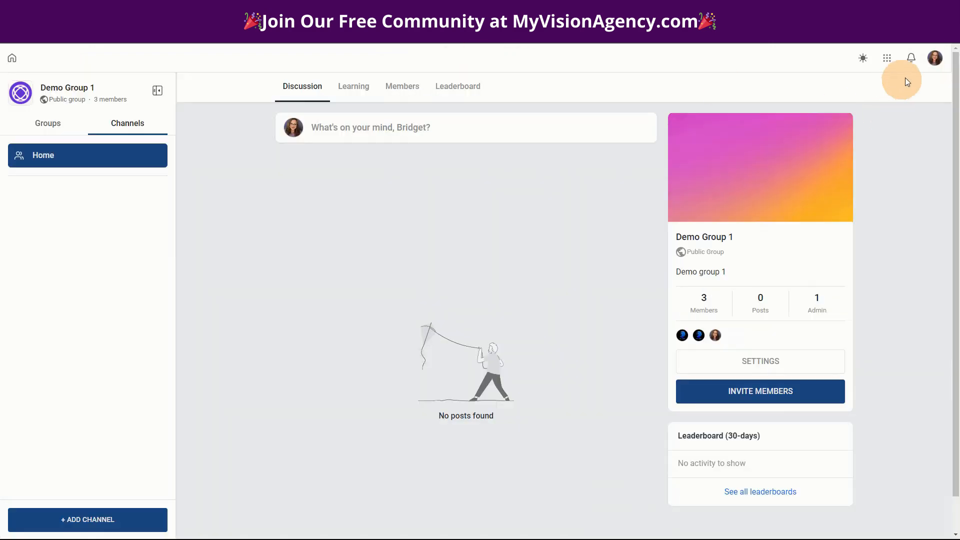
pyautogui.click(886, 59)
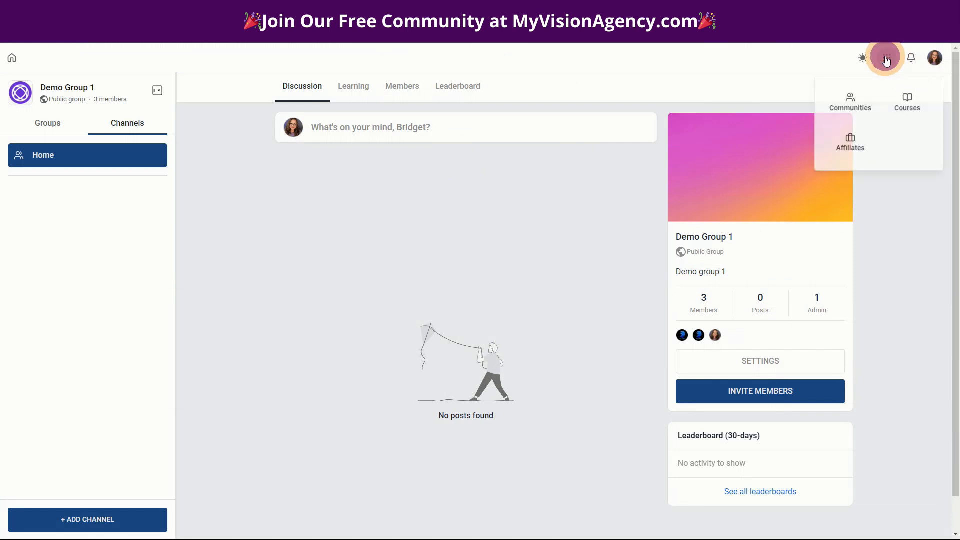
pyautogui.click(851, 148)
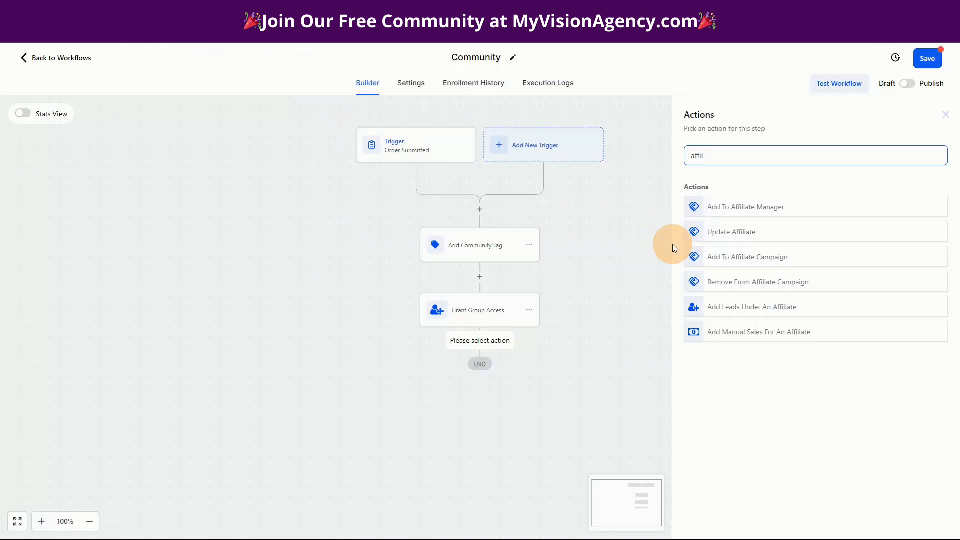
# Add an Add To Affiliate Campaign action for the Community campaign, name it Add To Community Affiliate Campaign, and save it
pyautogui.click(730, 260)
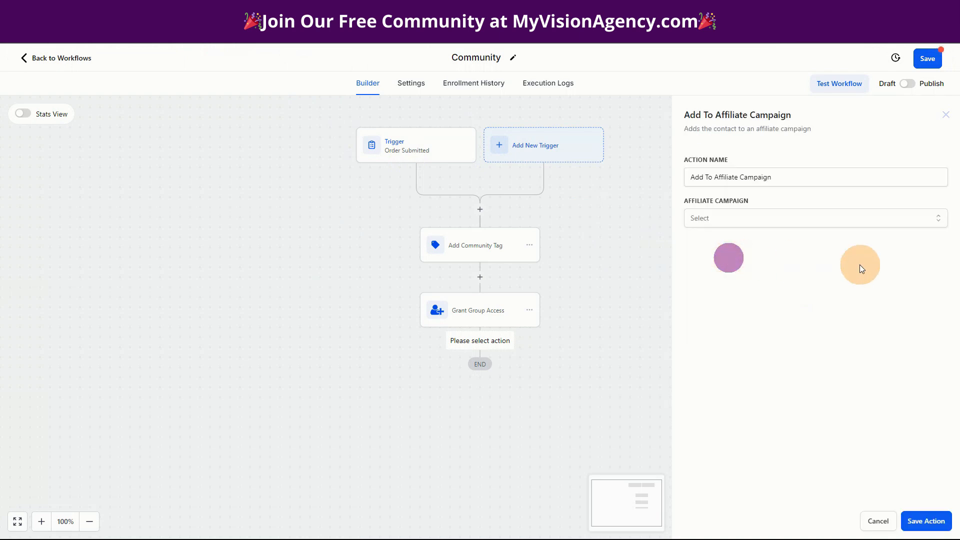
pyautogui.click(709, 220)
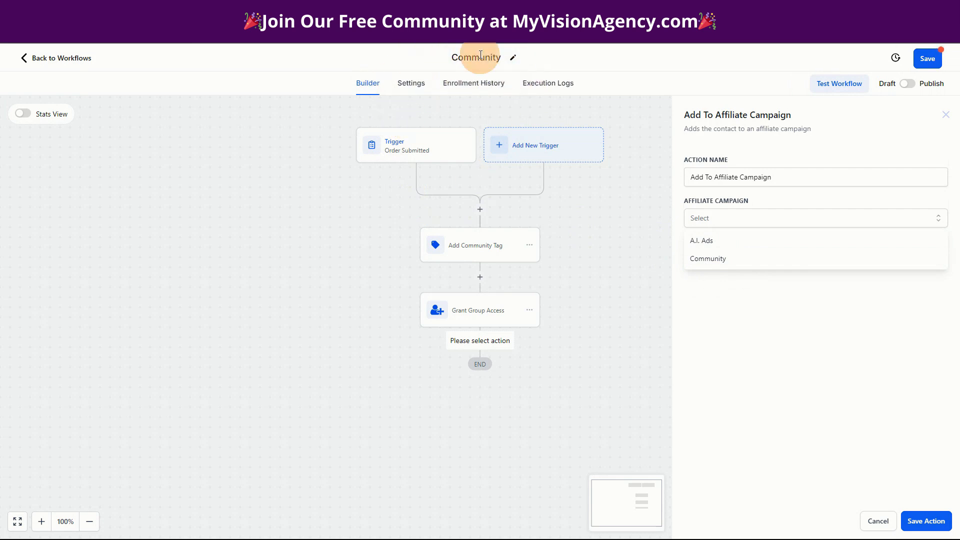
pyautogui.click(714, 265)
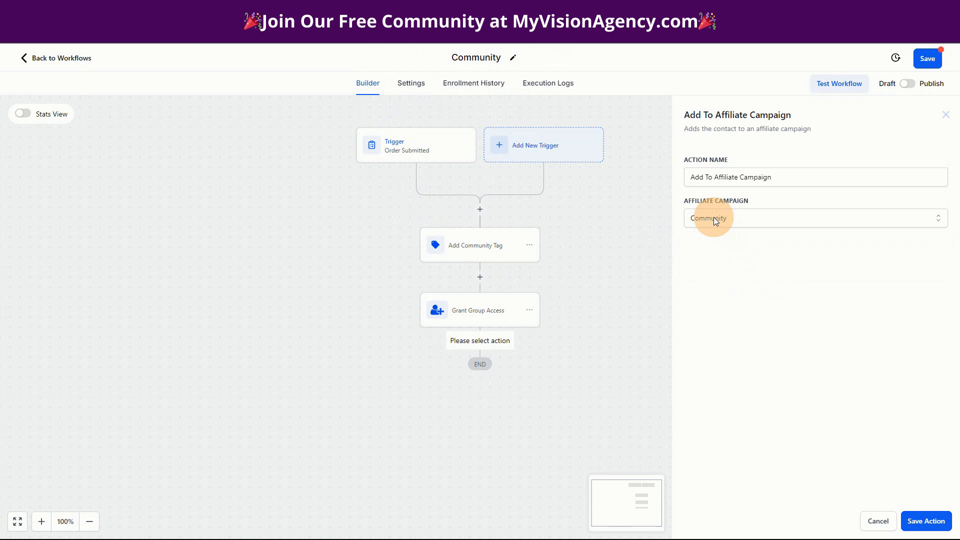
pyautogui.click(715, 178)
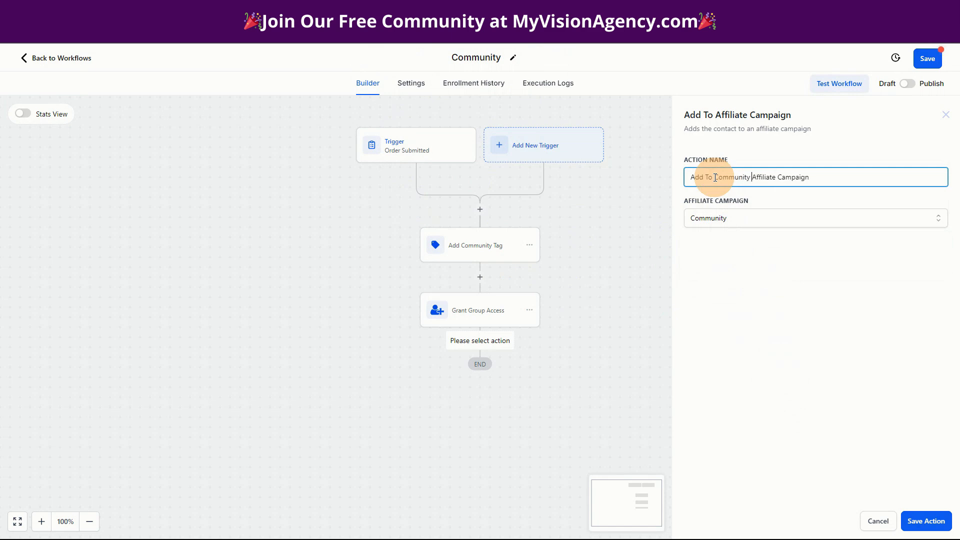
pyautogui.write('Community')
pyautogui.click(926, 521)
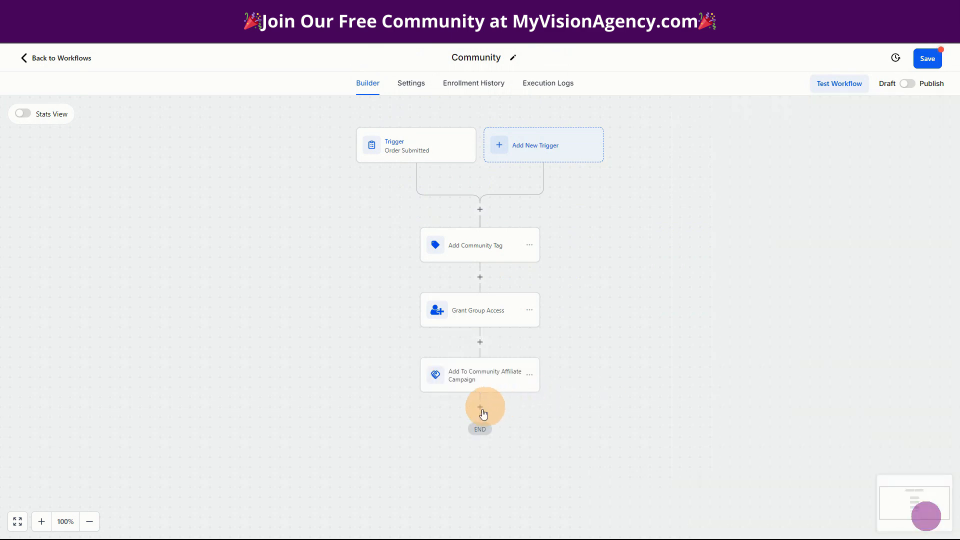
# After it, add another Add To Affiliate Campaign action for the A.I. Ads campaign, named Add To AI Ads Affiliate Campaign, and save it
pyautogui.click(479, 412)
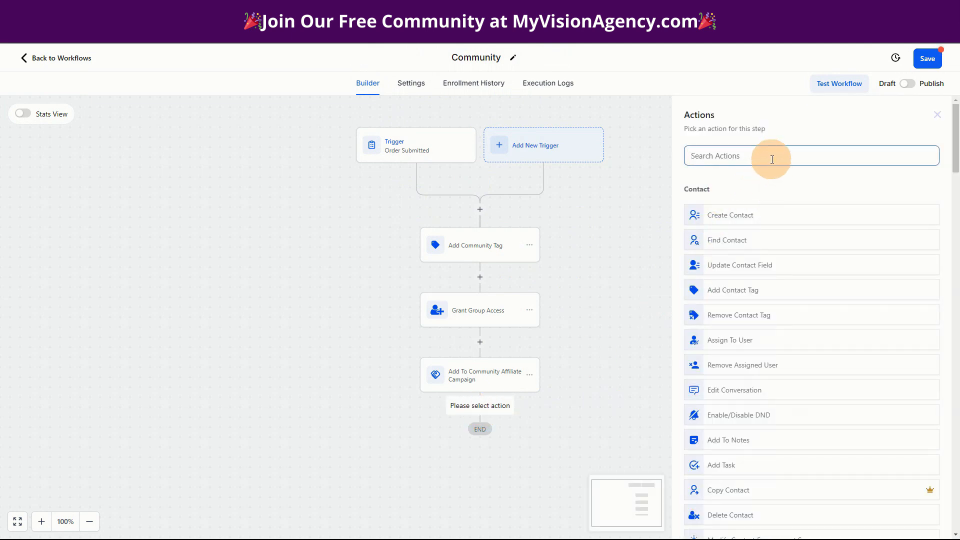
pyautogui.write('aff')
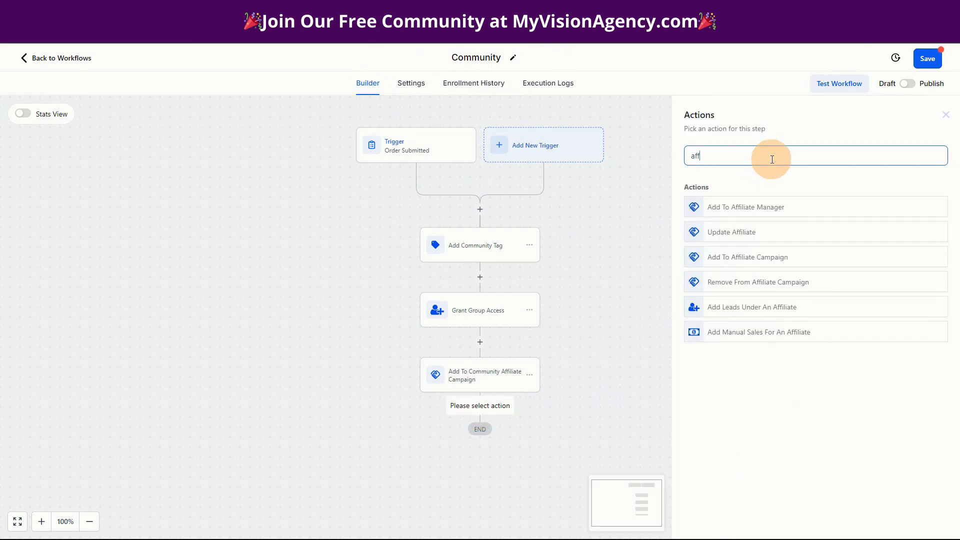
pyautogui.click(760, 261)
pyautogui.click(706, 216)
pyautogui.click(703, 241)
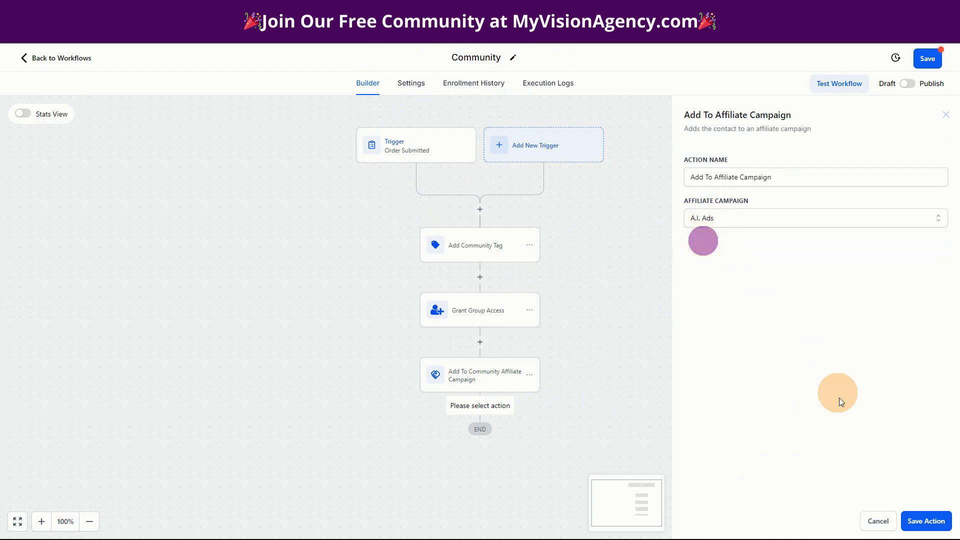
pyautogui.click(716, 177)
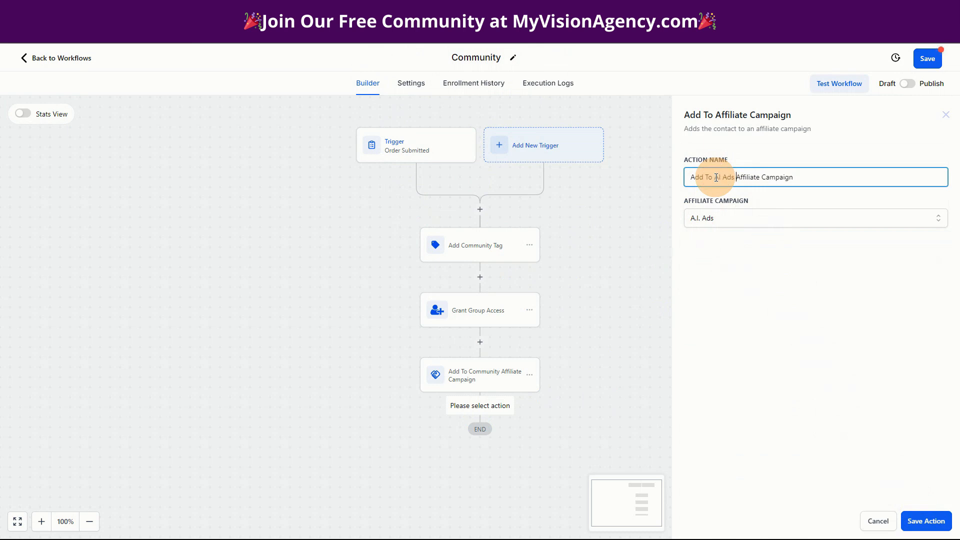
pyautogui.write('AI Ads')
pyautogui.click(927, 521)
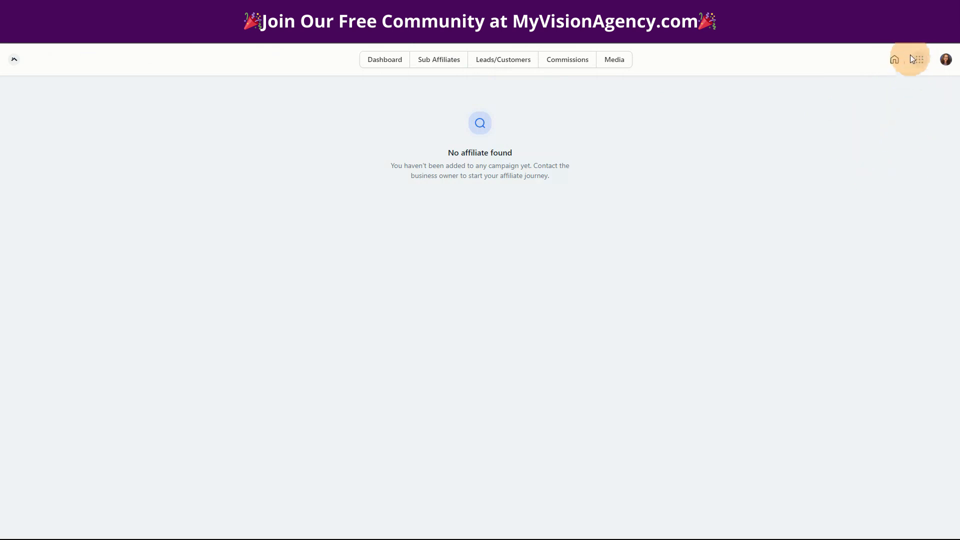
# Go from the portal's affiliate area to its home page and bring up the list of portal apps
pyautogui.click(895, 61)
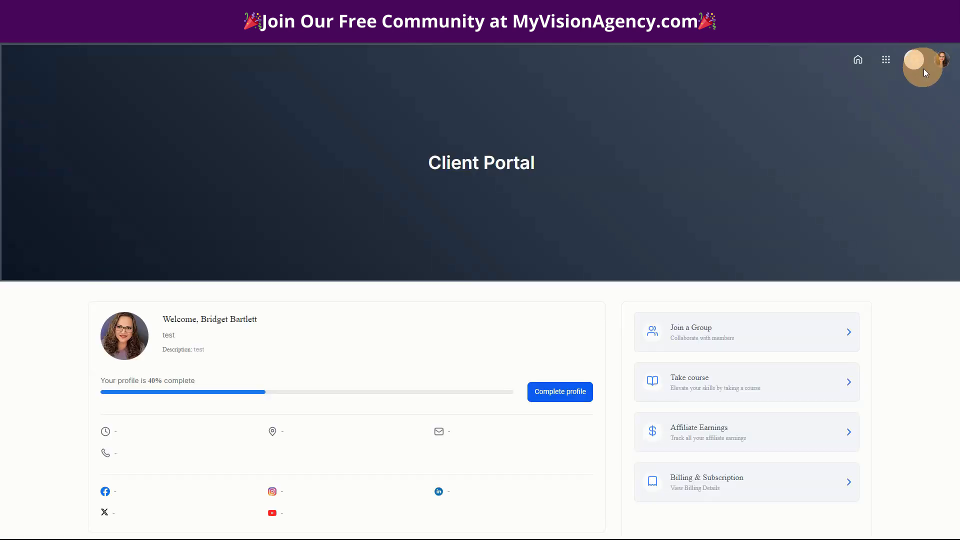
pyautogui.click(886, 60)
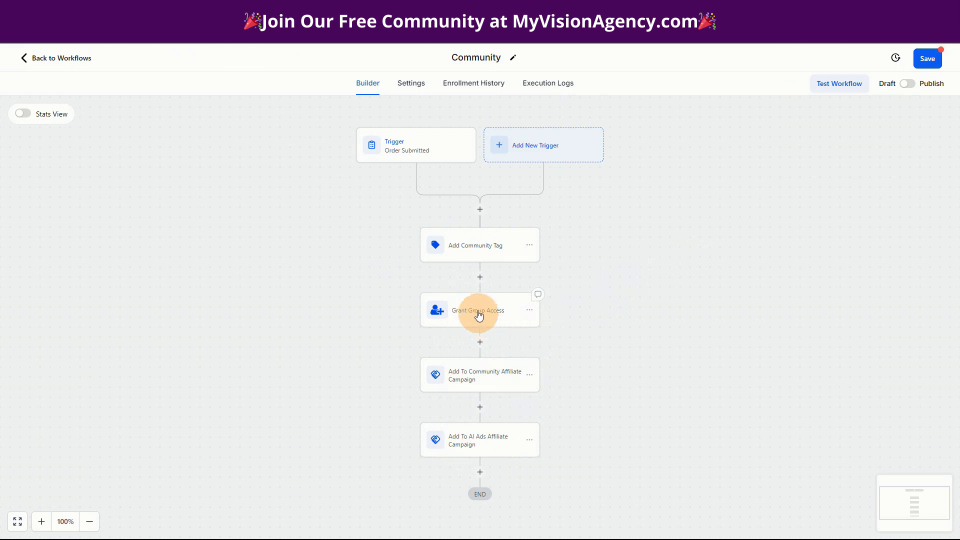
# Browse the actions available after the AI Ads campaign action, from Contact through Communication, Affiliate and Courses to Communities and Certificates
pyautogui.click(480, 474)
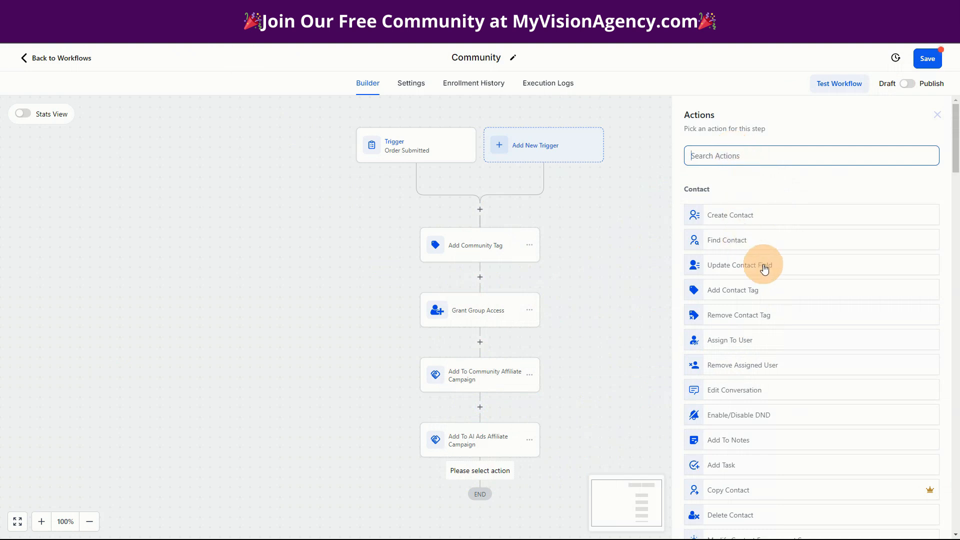
pyautogui.scroll(-6, 755, 318)
pyautogui.scroll(-1, 757, 353)
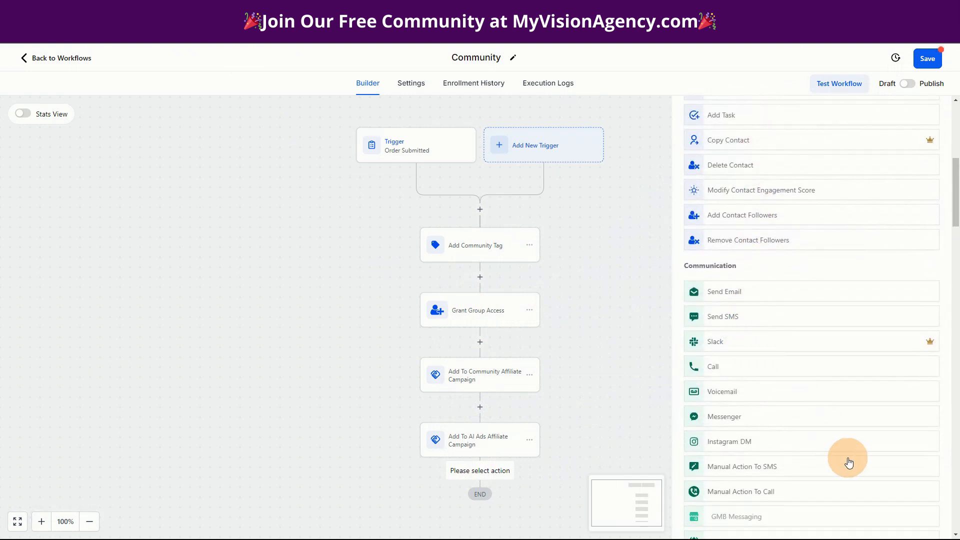
pyautogui.scroll(-2, 821, 459)
pyautogui.scroll(-4, 798, 496)
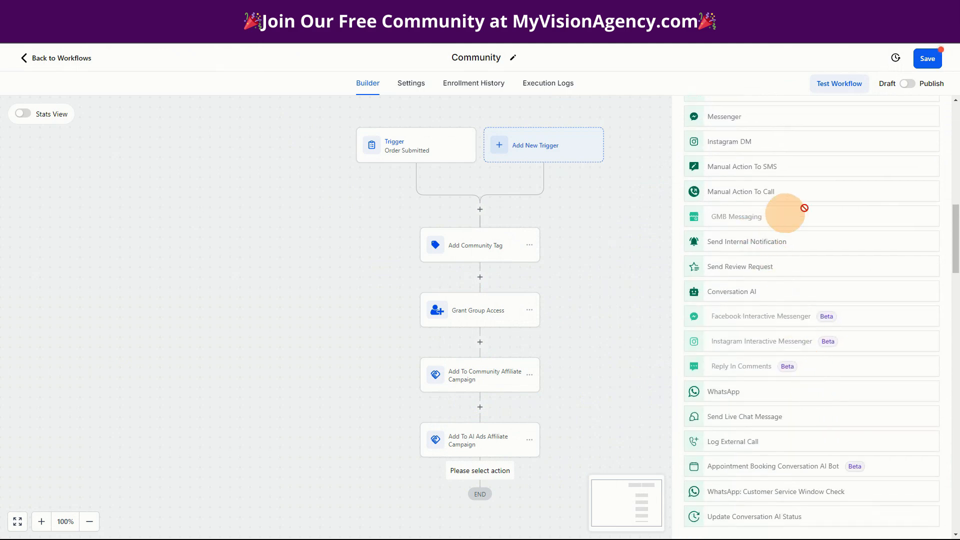
pyautogui.scroll(-4, 821, 438)
pyautogui.scroll(-3, 856, 448)
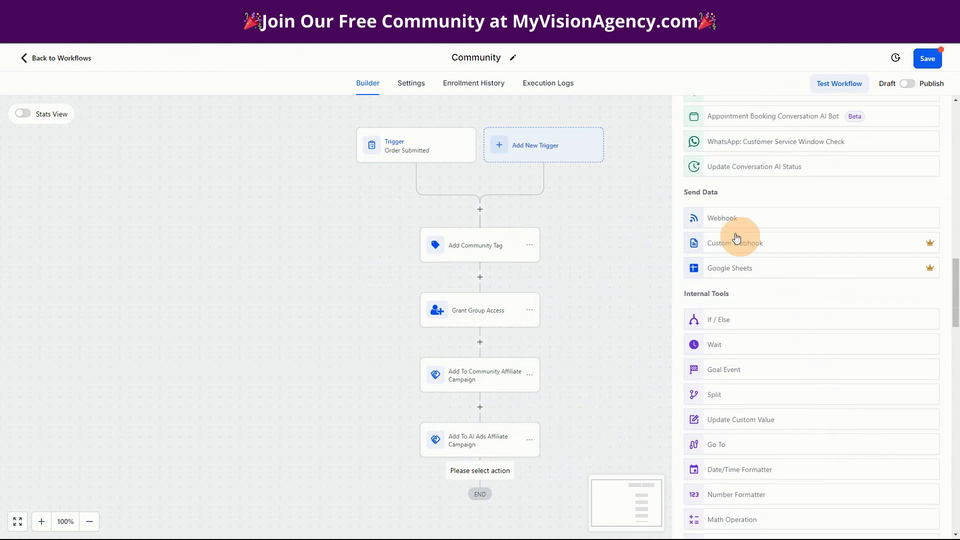
pyautogui.scroll(-3, 856, 400)
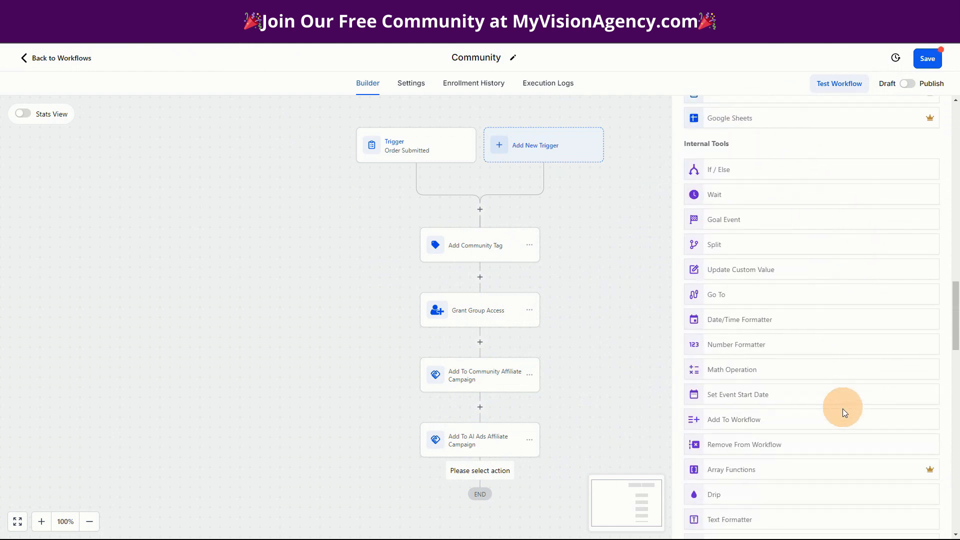
pyautogui.scroll(-3, 838, 430)
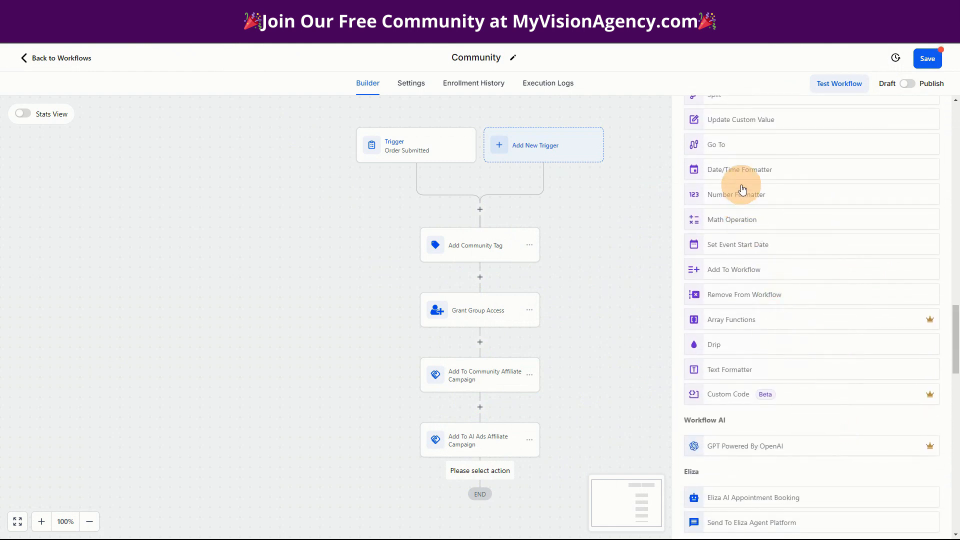
pyautogui.scroll(-4, 840, 359)
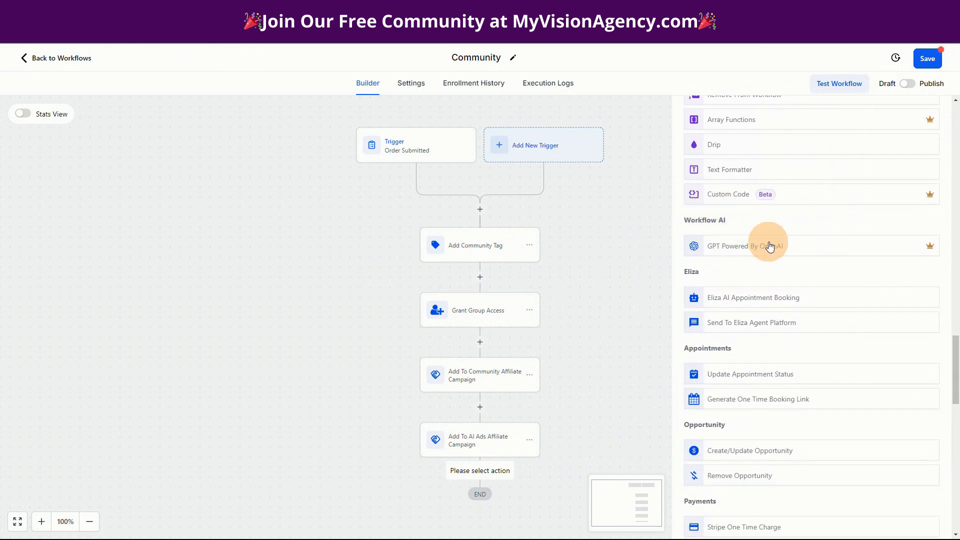
pyautogui.scroll(-4, 773, 335)
pyautogui.scroll(-3, 786, 372)
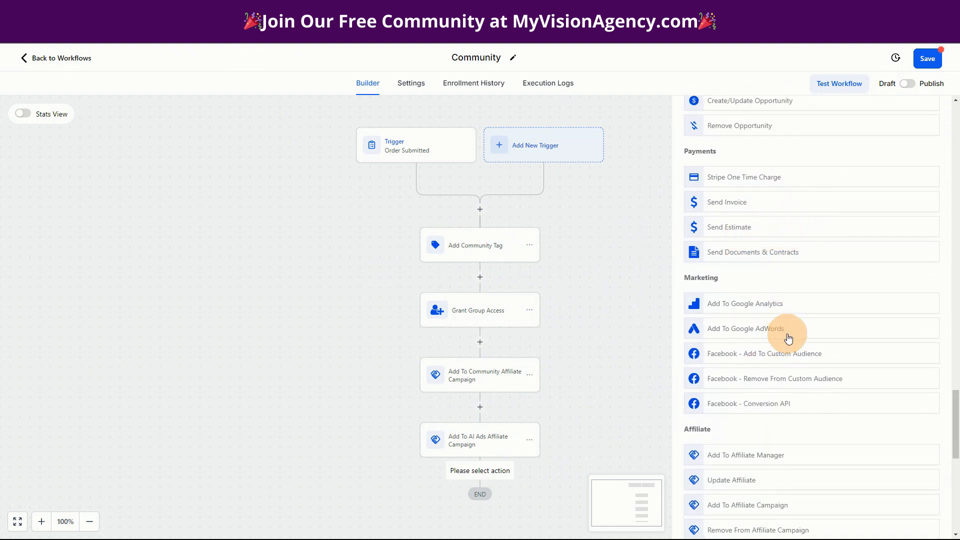
pyautogui.scroll(-7, 788, 336)
pyautogui.scroll(-2, 799, 409)
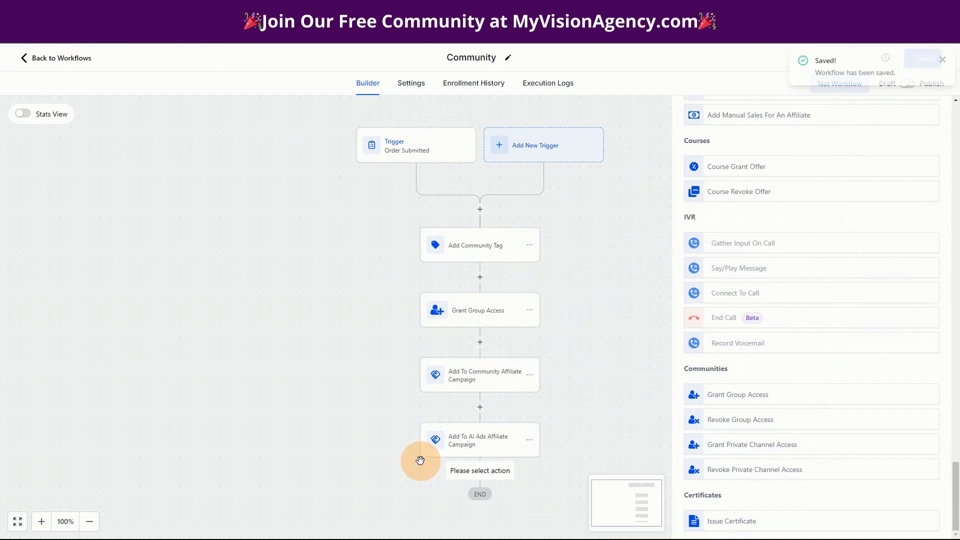
# Publish the saved Community workflow and return to the workflow list
pyautogui.click(940, 54)
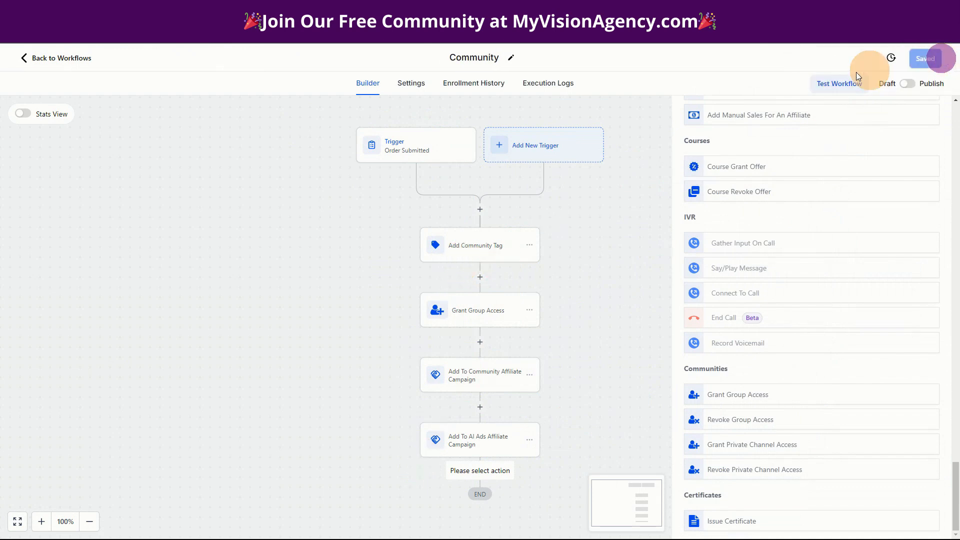
pyautogui.click(908, 85)
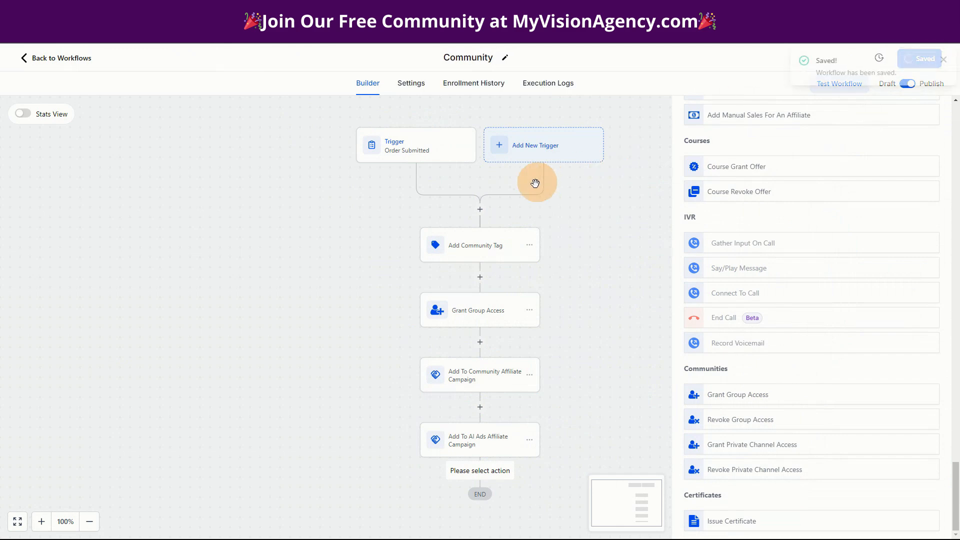
pyautogui.click(65, 60)
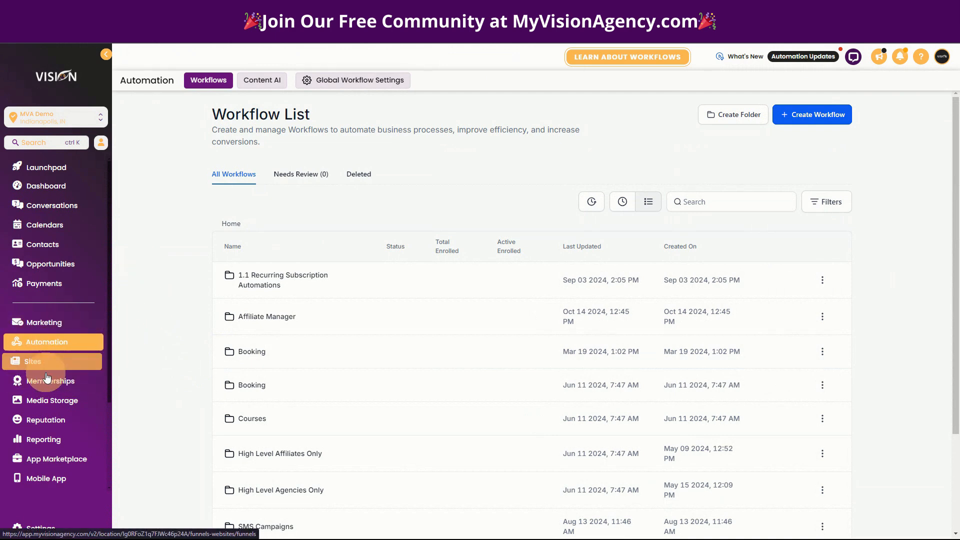
# Open the community groups list in Memberships
pyautogui.click(48, 383)
pyautogui.moveTo(283, 82)
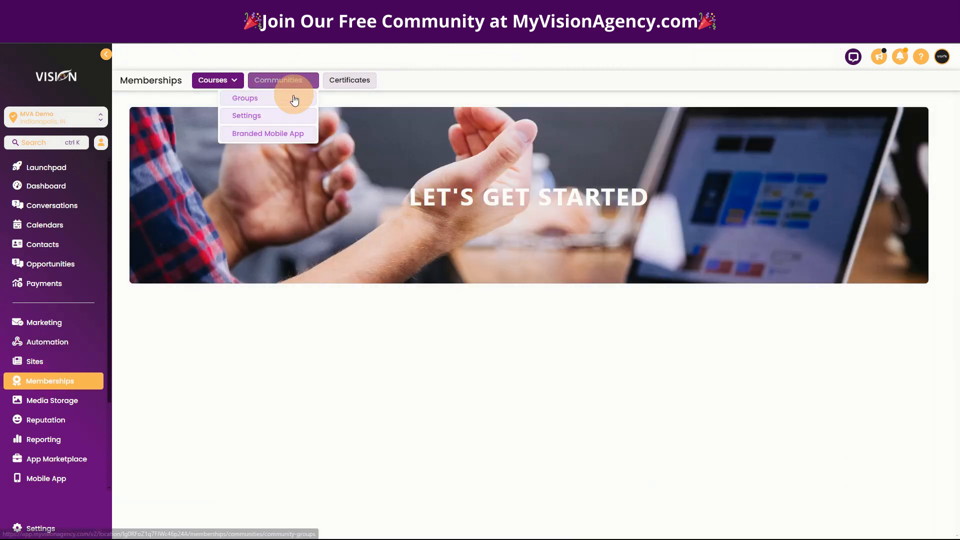
pyautogui.click(282, 101)
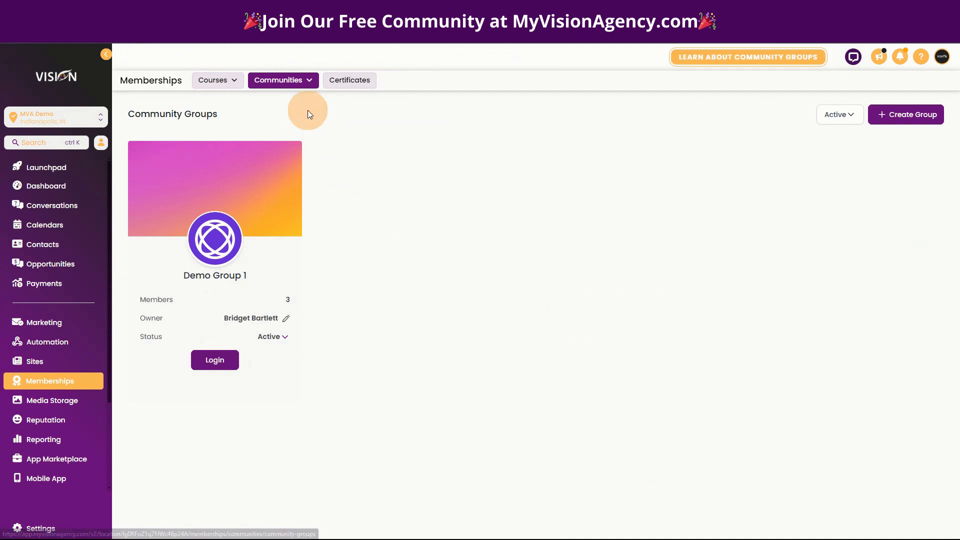
pyautogui.click(60, 364)
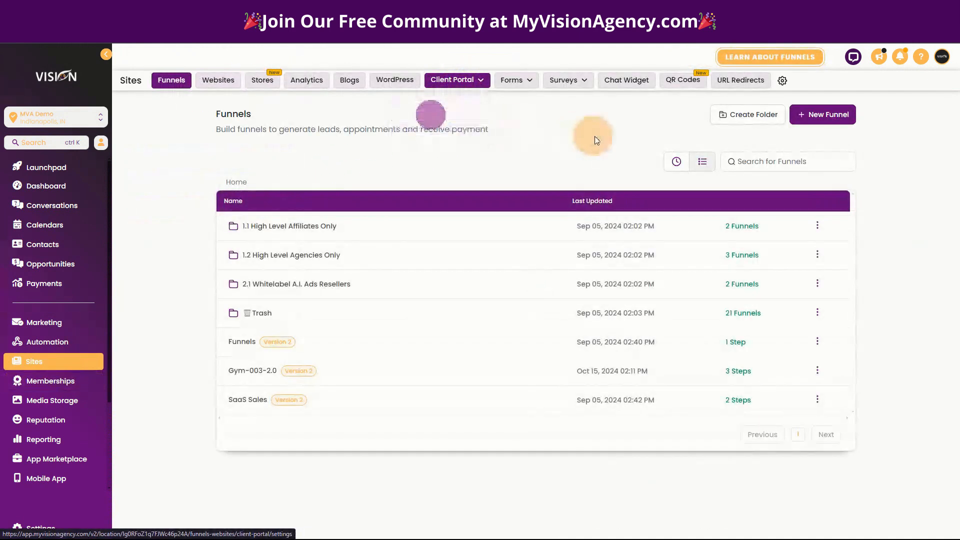
pyautogui.click(484, 87)
pyautogui.click(618, 225)
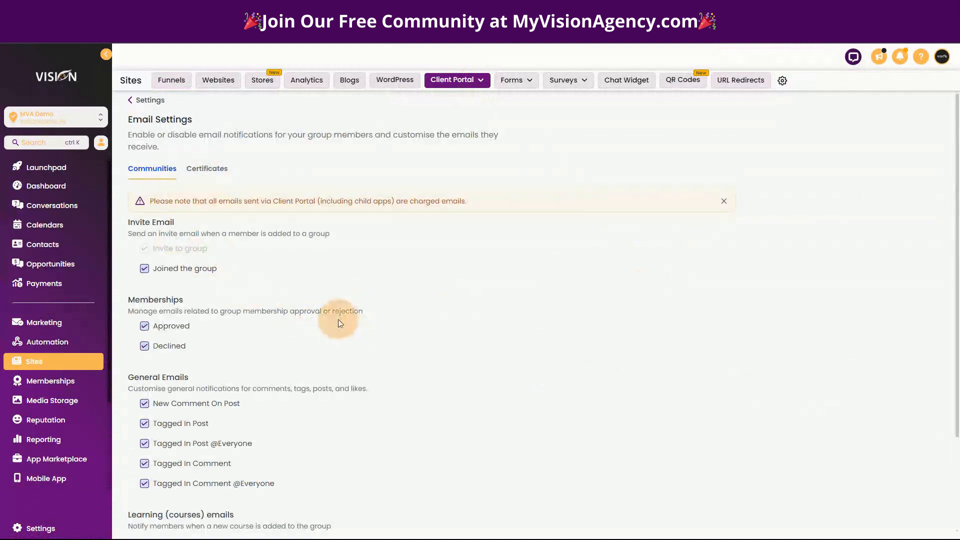
pyautogui.scroll(-2, 310, 326)
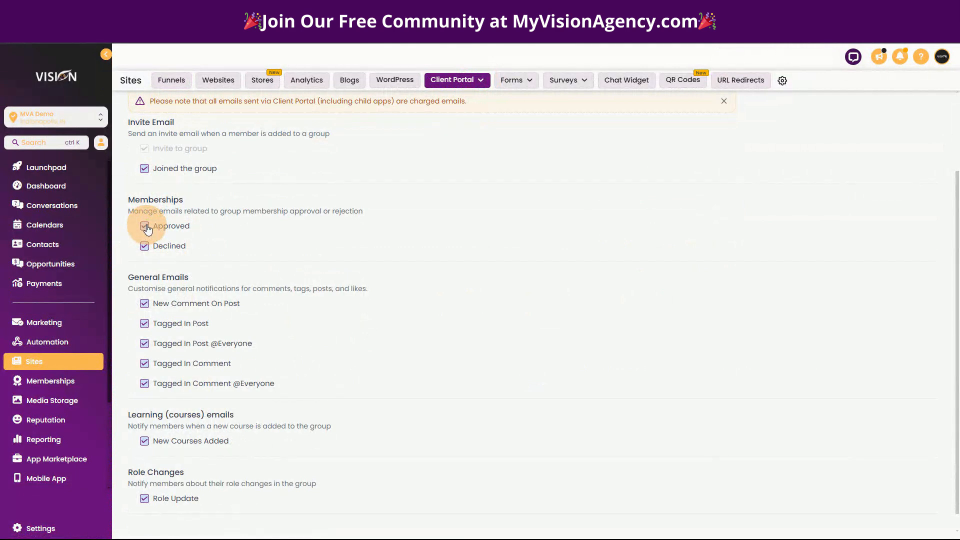
pyautogui.click(145, 247)
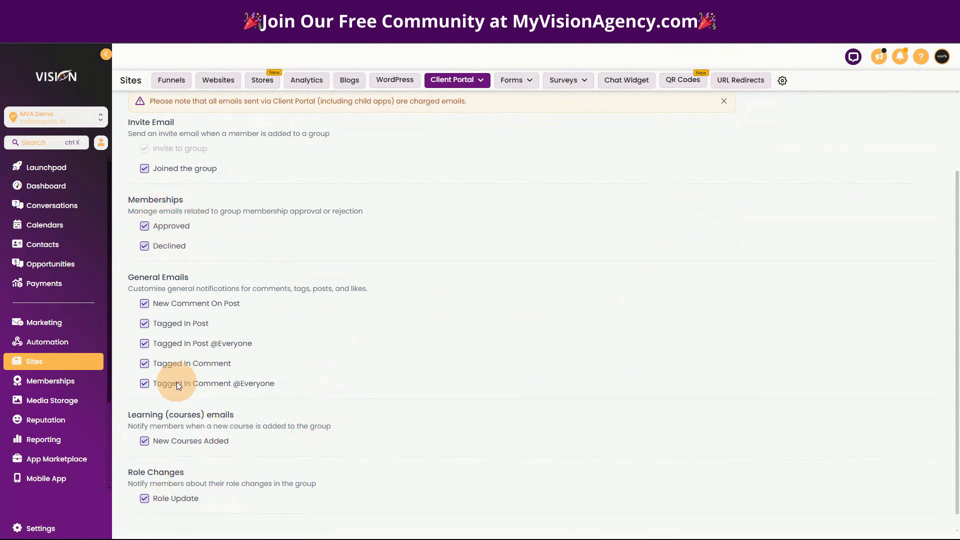
pyautogui.scroll(2, 199, 256)
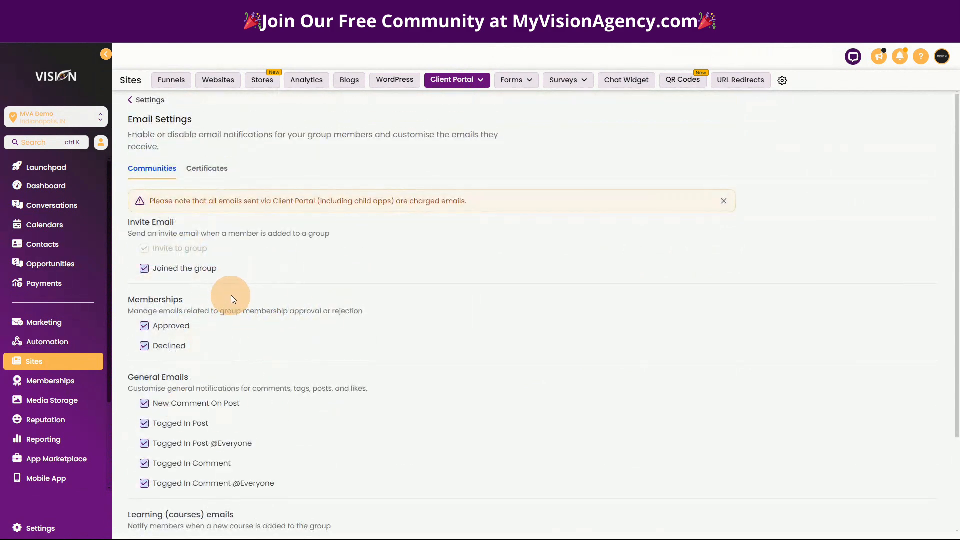
# Open the Community affiliate campaign in the Affiliate Manager and advance through its details and commissions to the Finish stage
pyautogui.click(43, 328)
pyautogui.moveTo(530, 83)
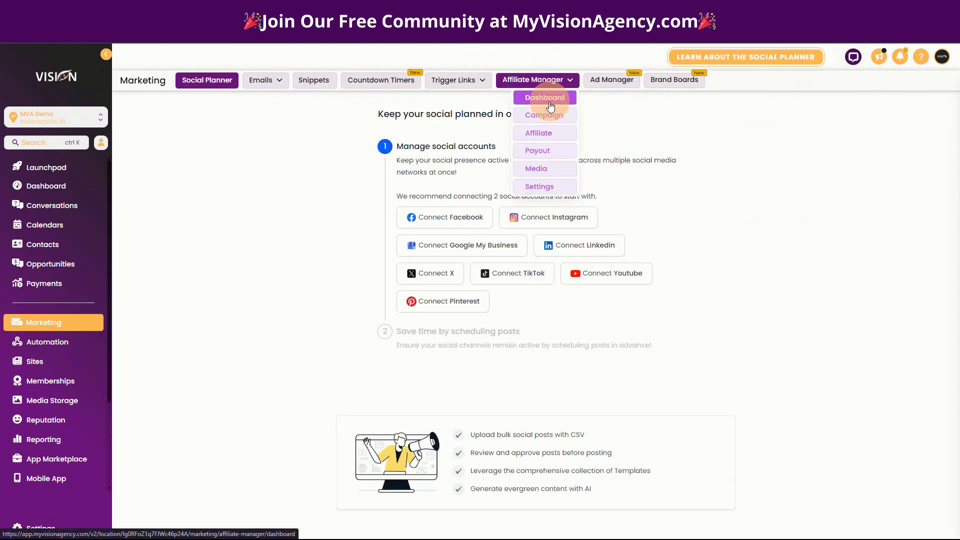
pyautogui.click(534, 117)
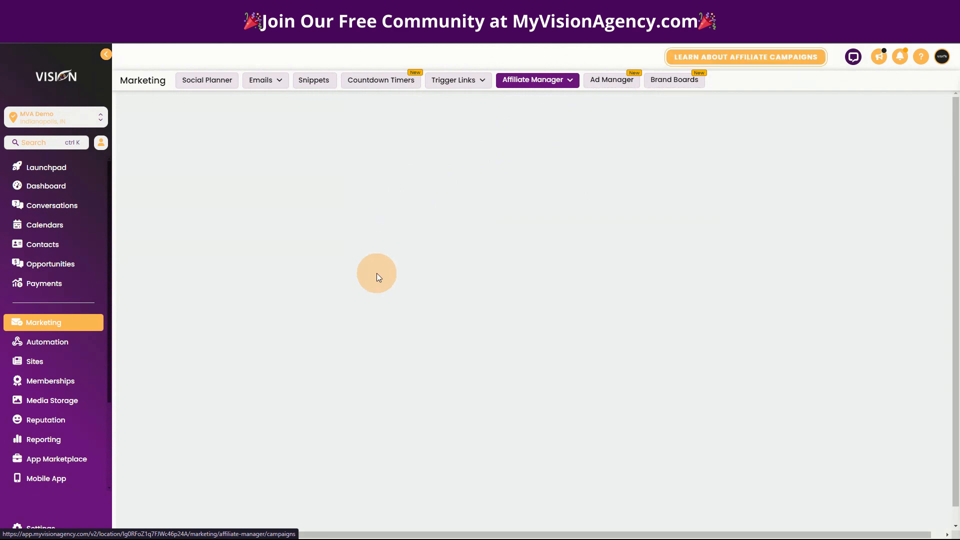
pyautogui.click(248, 334)
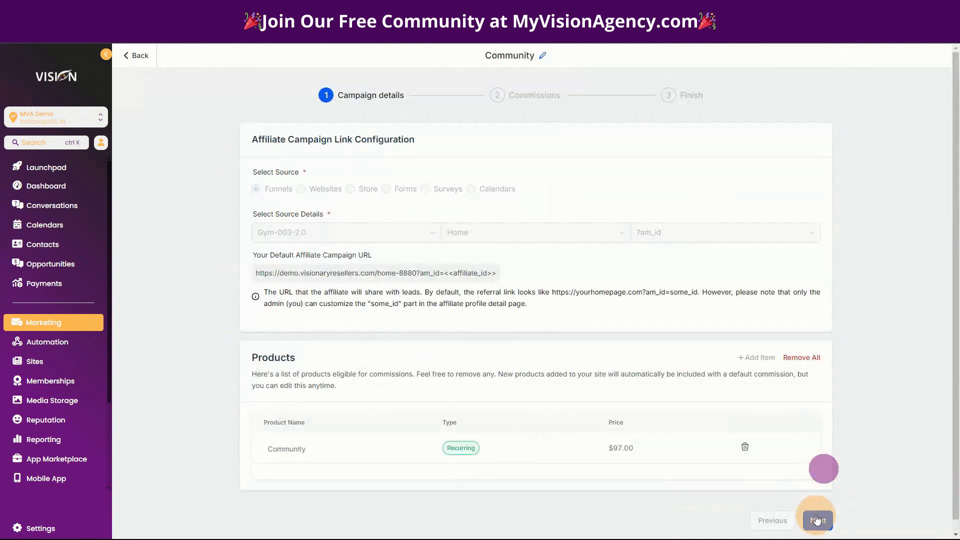
pyautogui.click(816, 520)
pyautogui.click(830, 316)
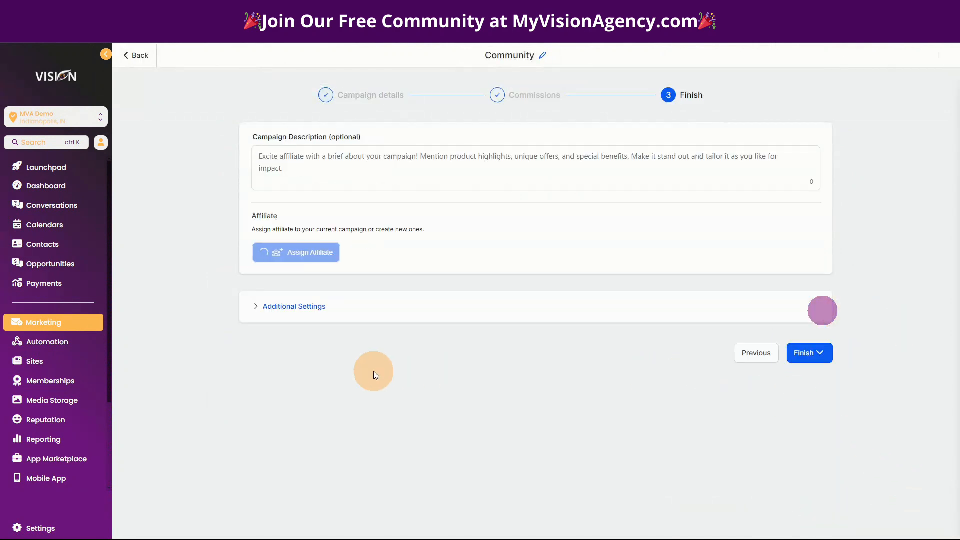
# Turn off affiliate email notifications in the Community campaign's additional settings and finish the campaign
pyautogui.click(290, 306)
pyautogui.scroll(-2, 195, 417)
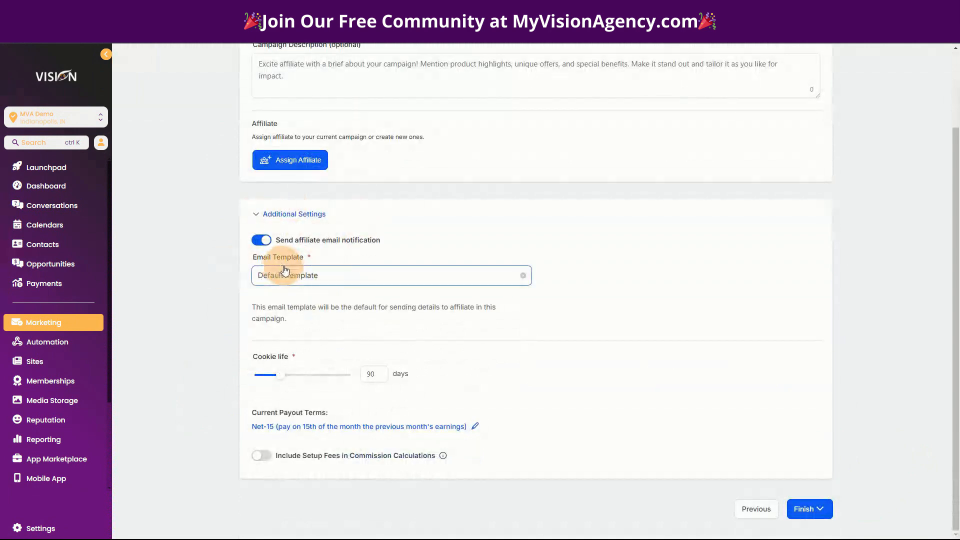
pyautogui.click(257, 243)
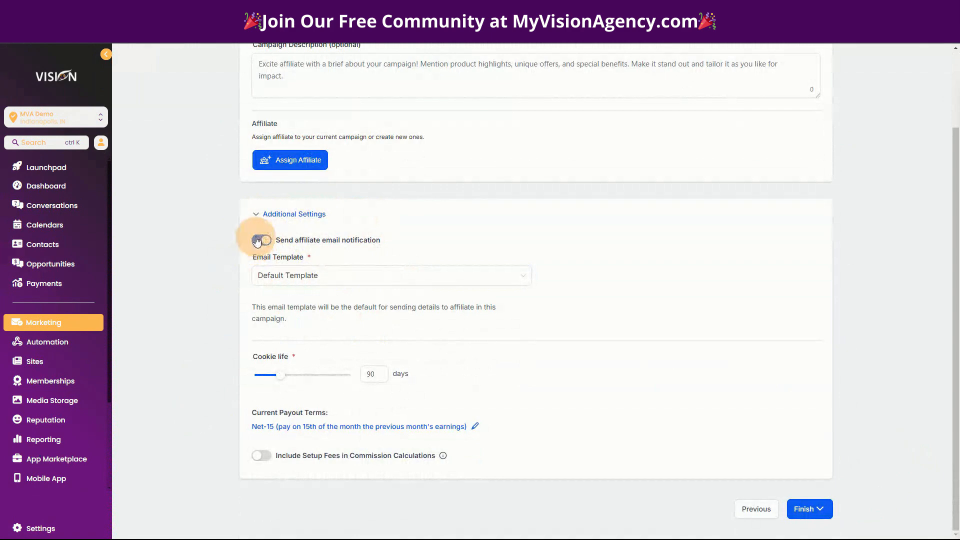
pyautogui.click(809, 508)
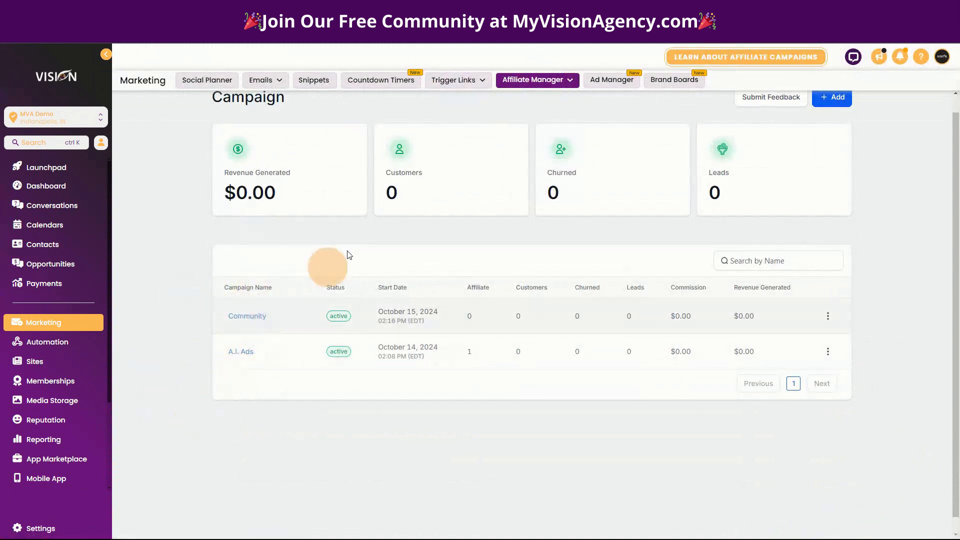
# Turn off affiliate email notifications in the Affiliate Manager's default campaign settings and save them
pyautogui.moveTo(562, 88)
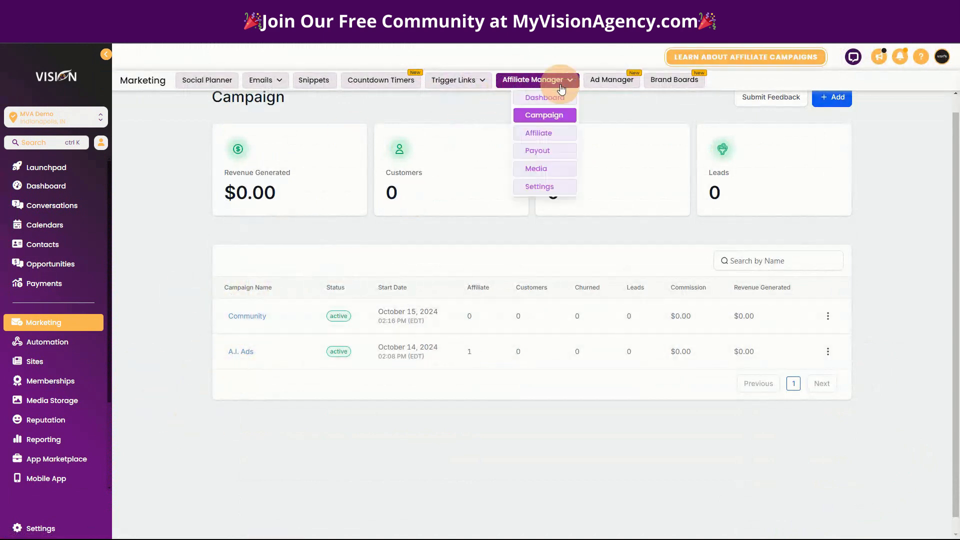
pyautogui.click(549, 188)
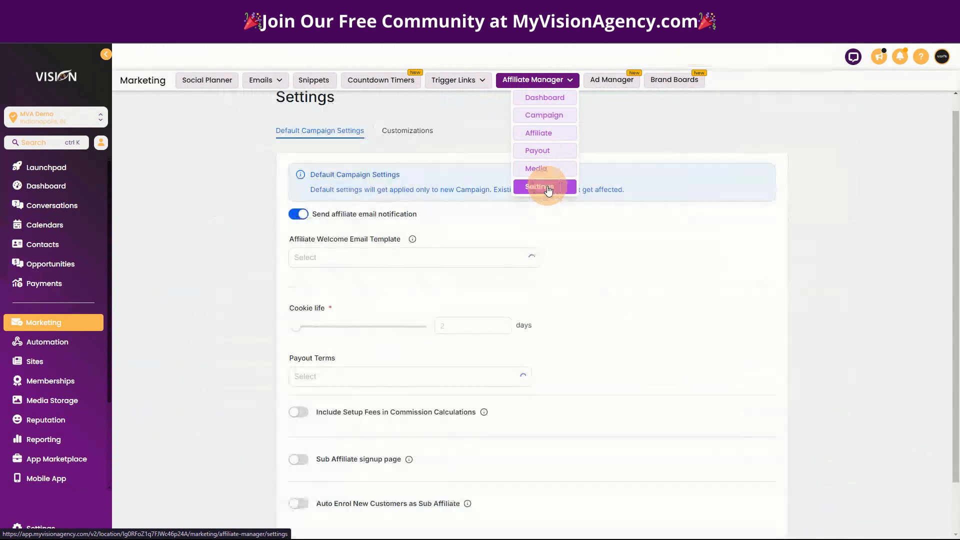
pyautogui.click(300, 215)
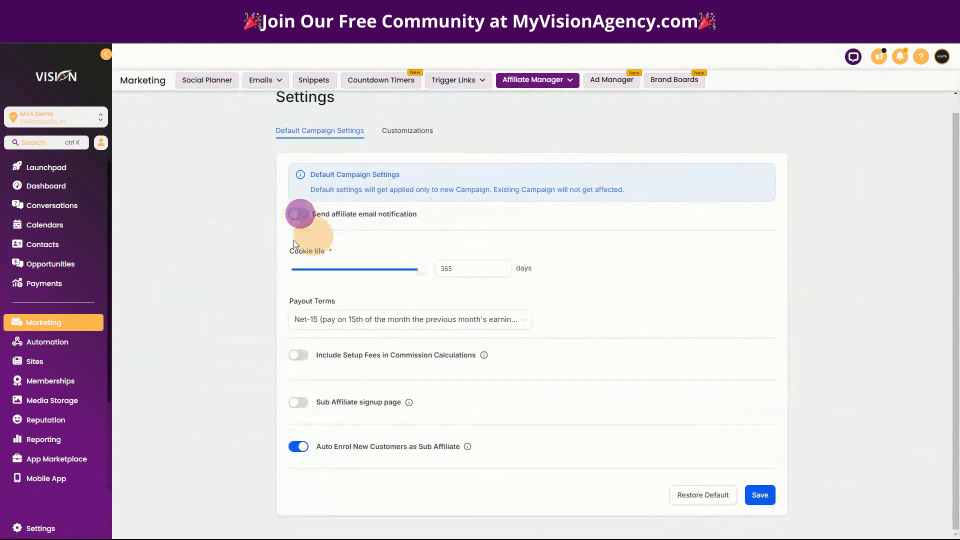
pyautogui.click(760, 495)
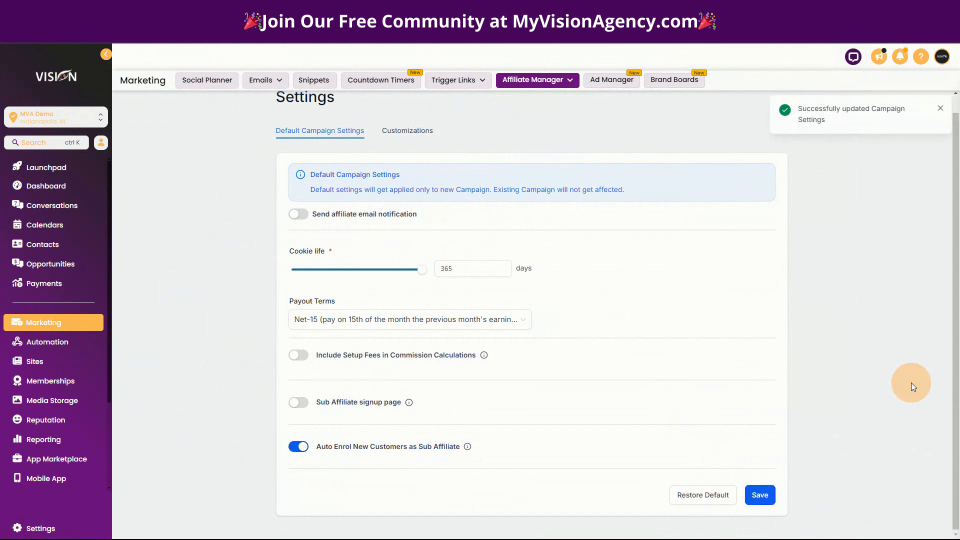